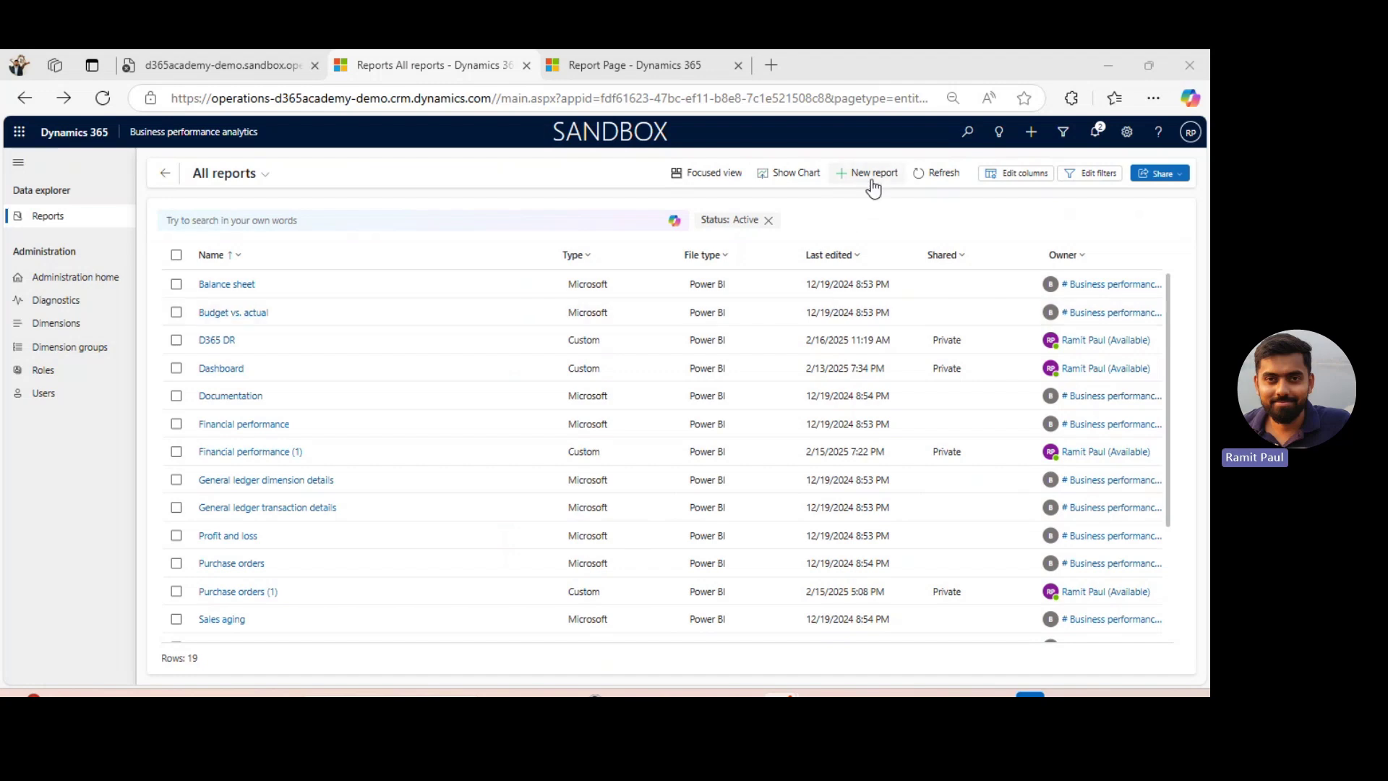
- Create a new blank Power BI report named 'KPI D365 Academy'
click(871, 180)
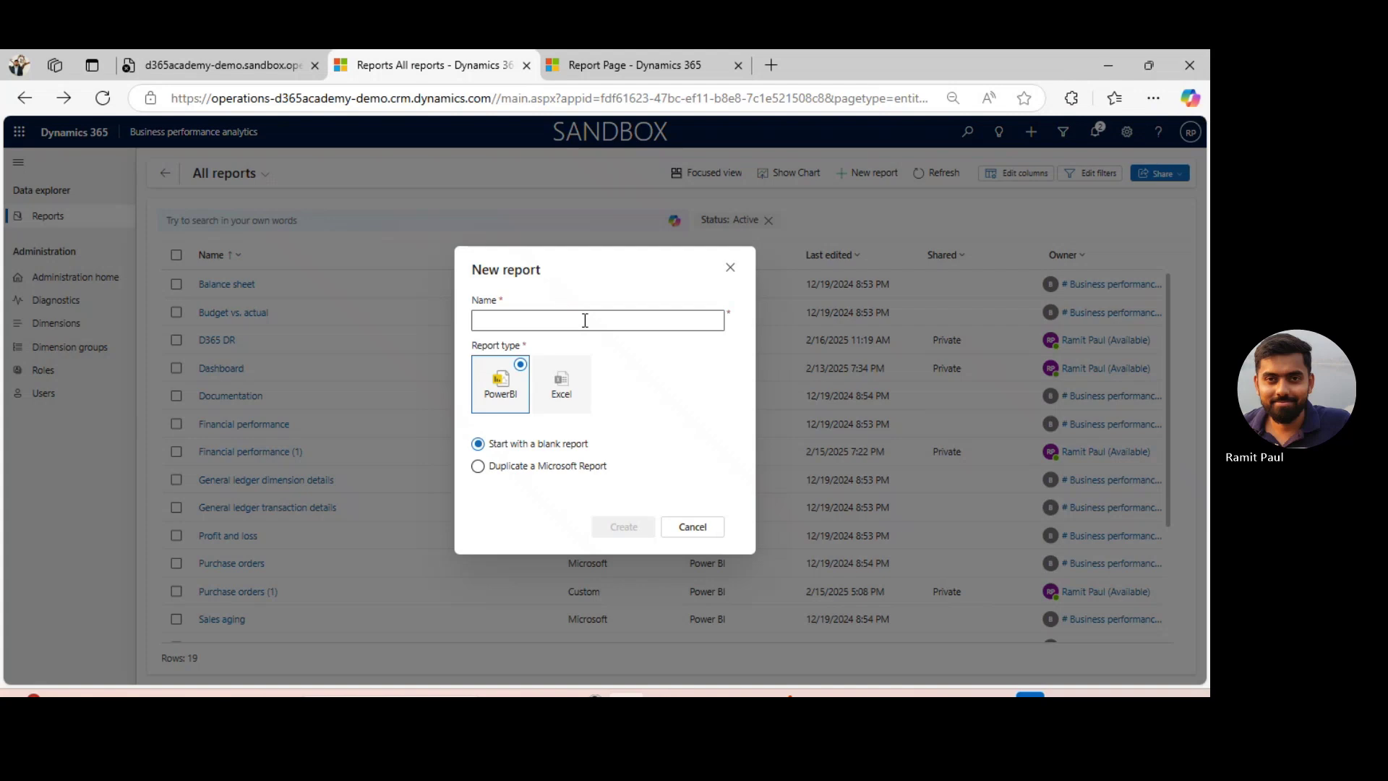
click(584, 321)
text(KPI)
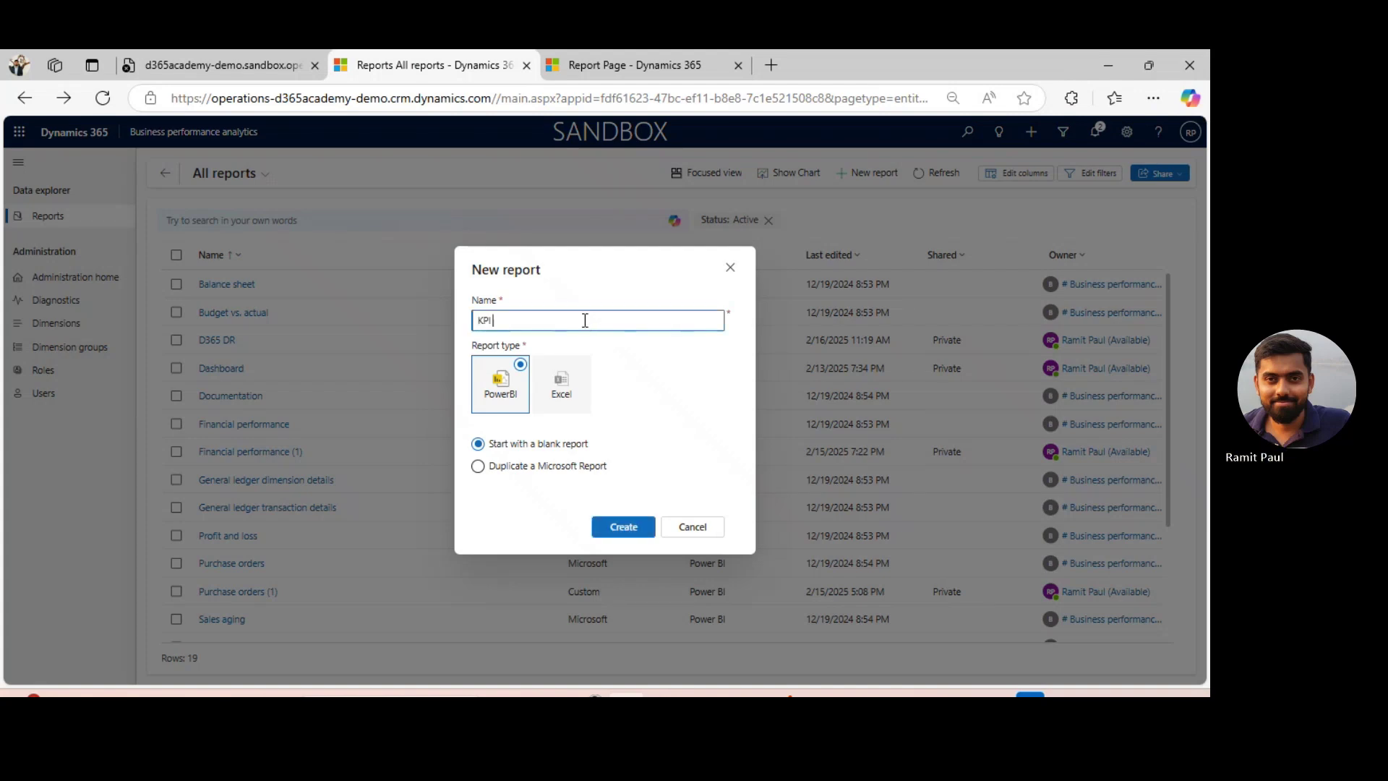
text( D365 Academy)
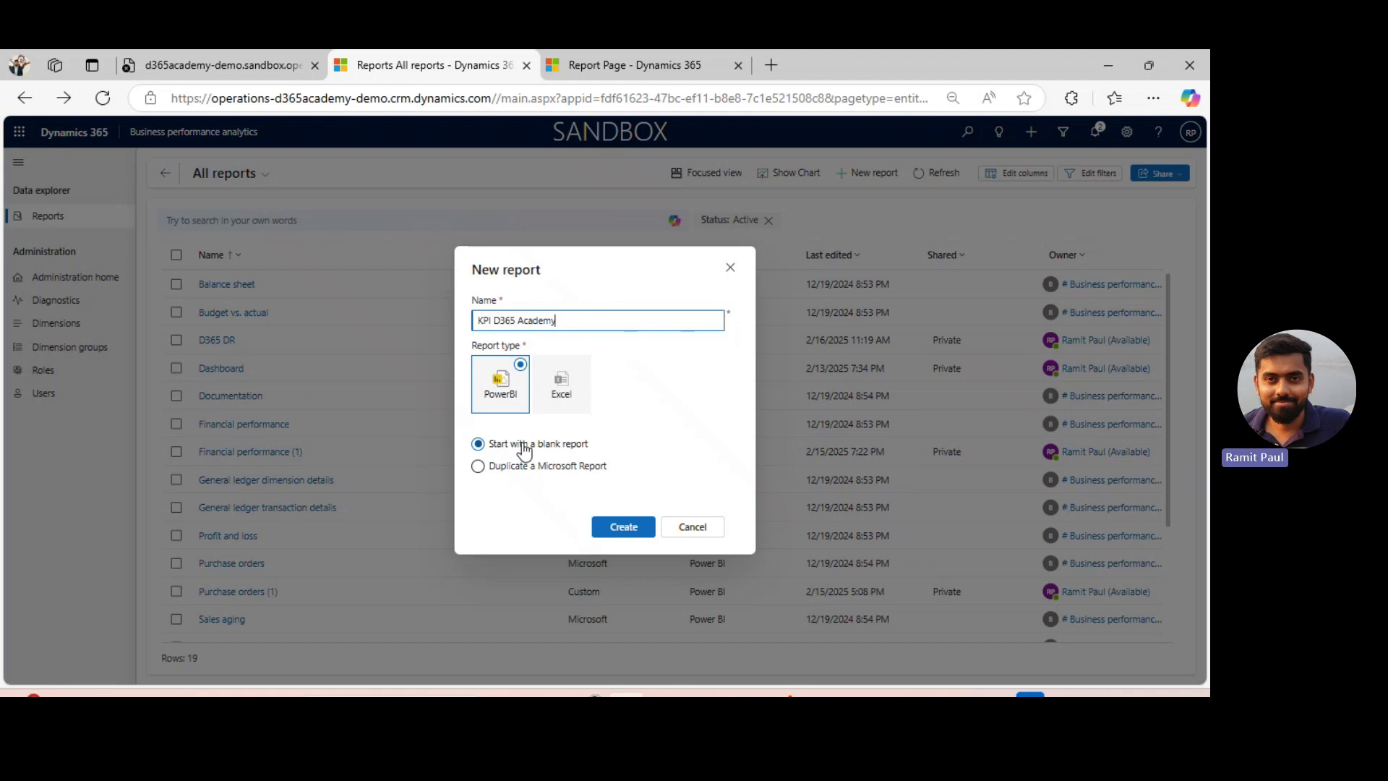
click(619, 522)
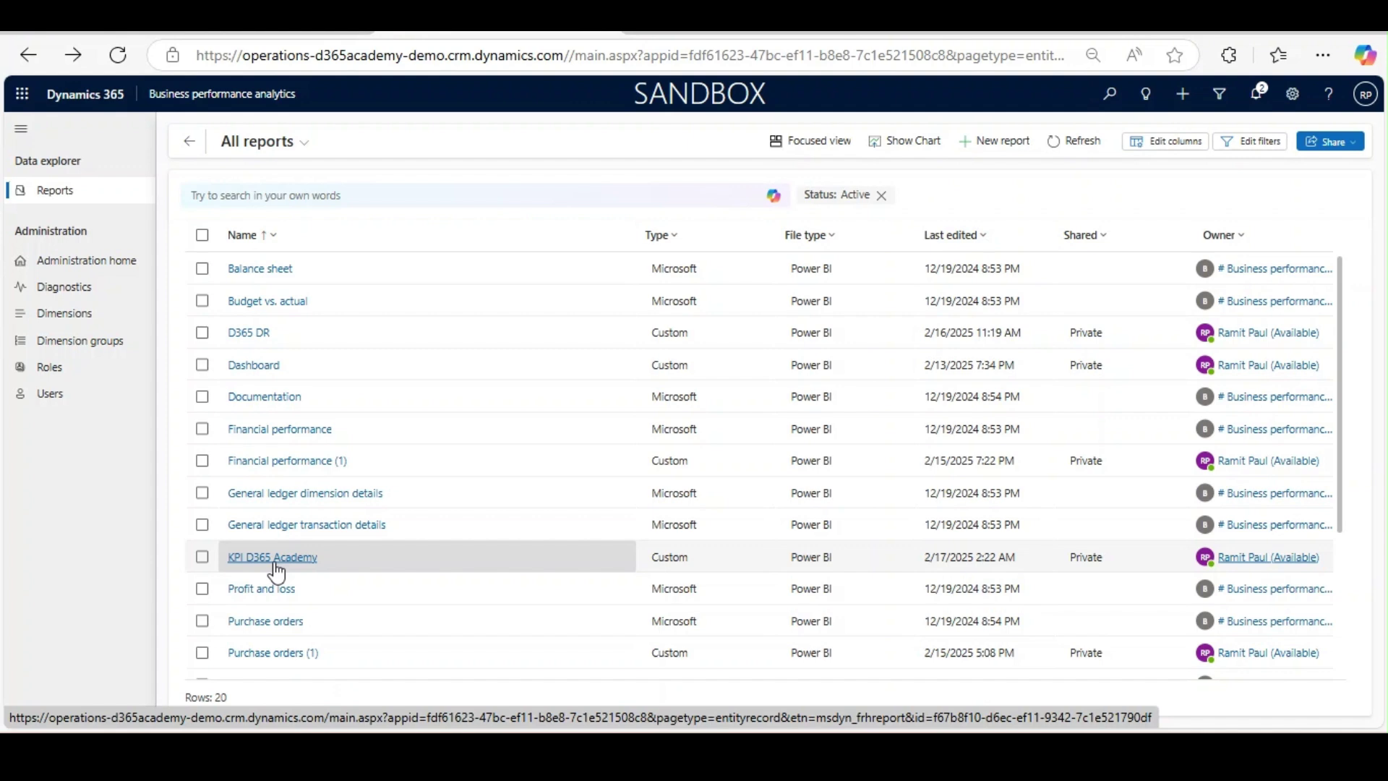
- Open KPI D365 Academy for editing and delete the error visual, Legal entity slicer and Accounting Dates slicer
click(275, 566)
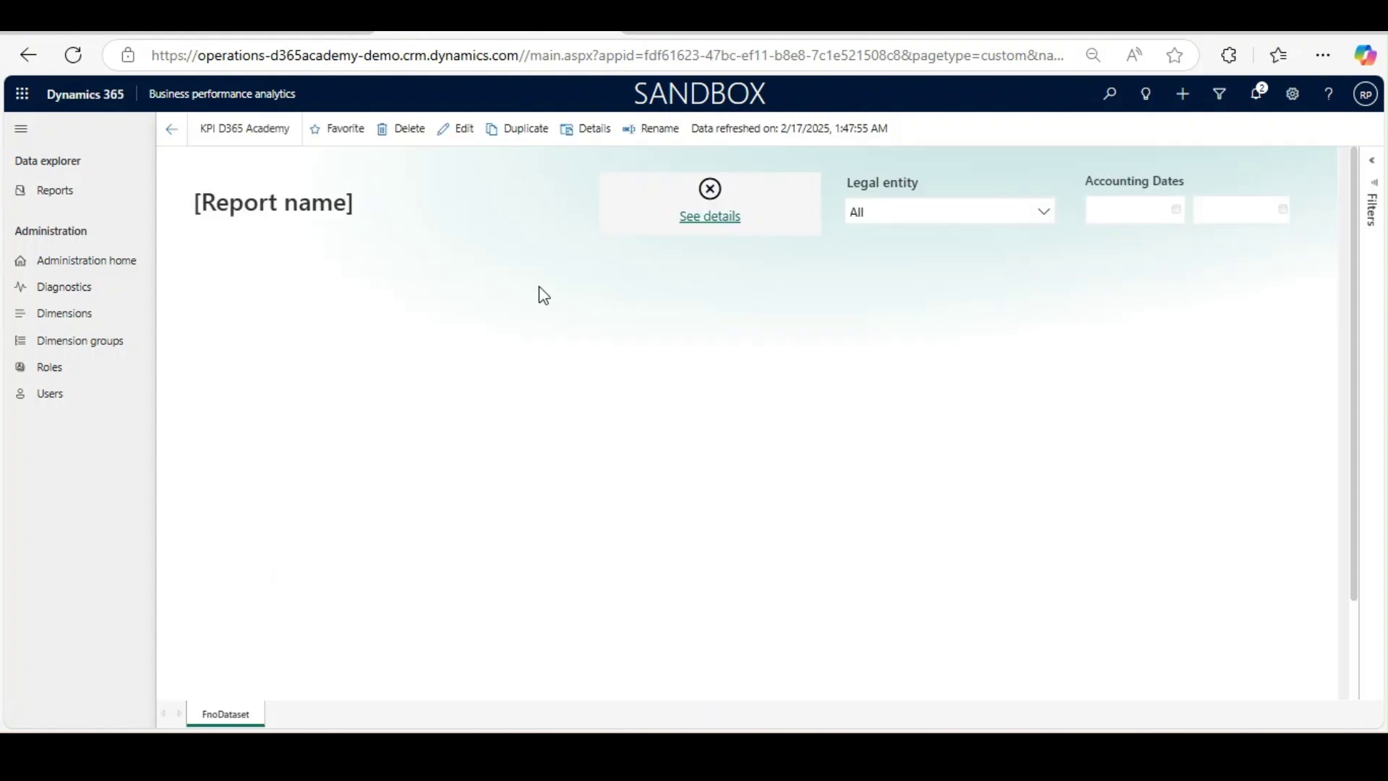
click(445, 132)
click(636, 220)
key(Delete)
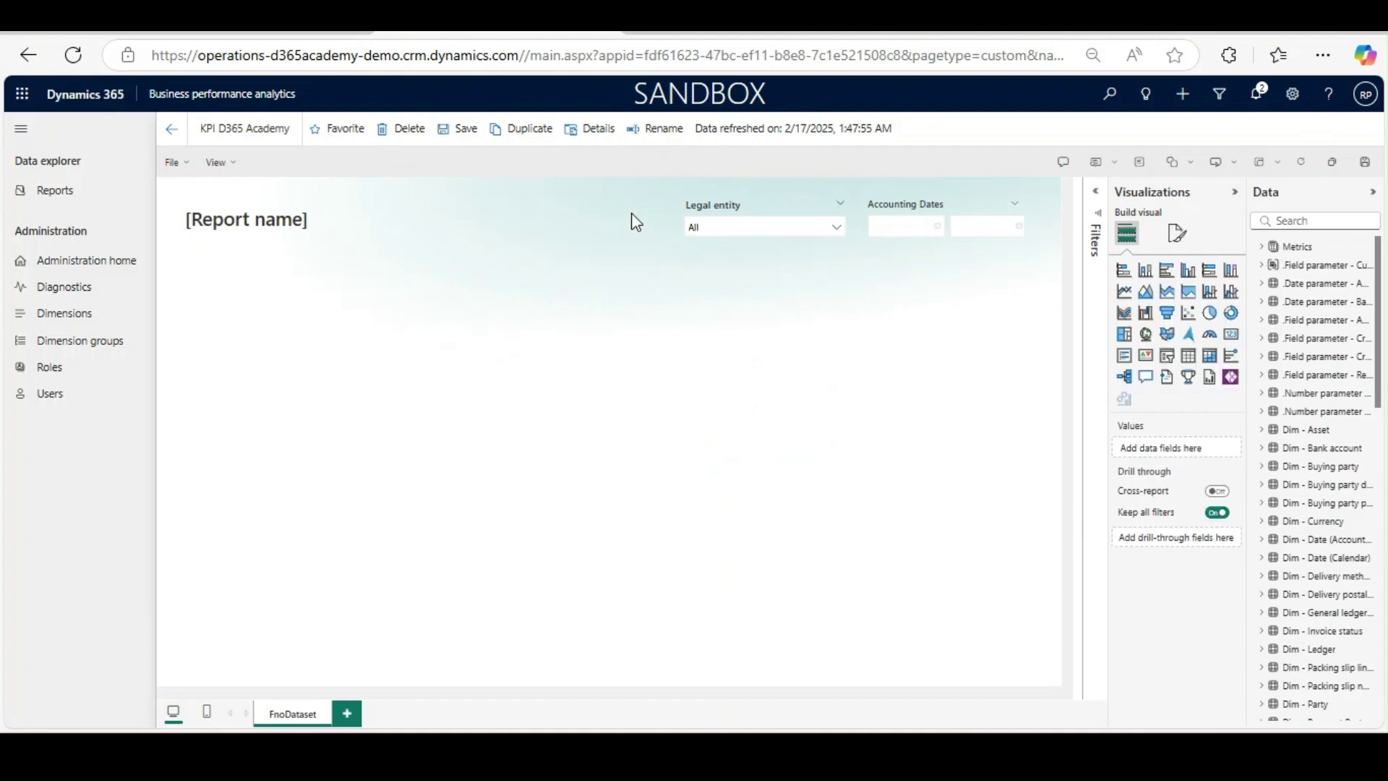
click(775, 218)
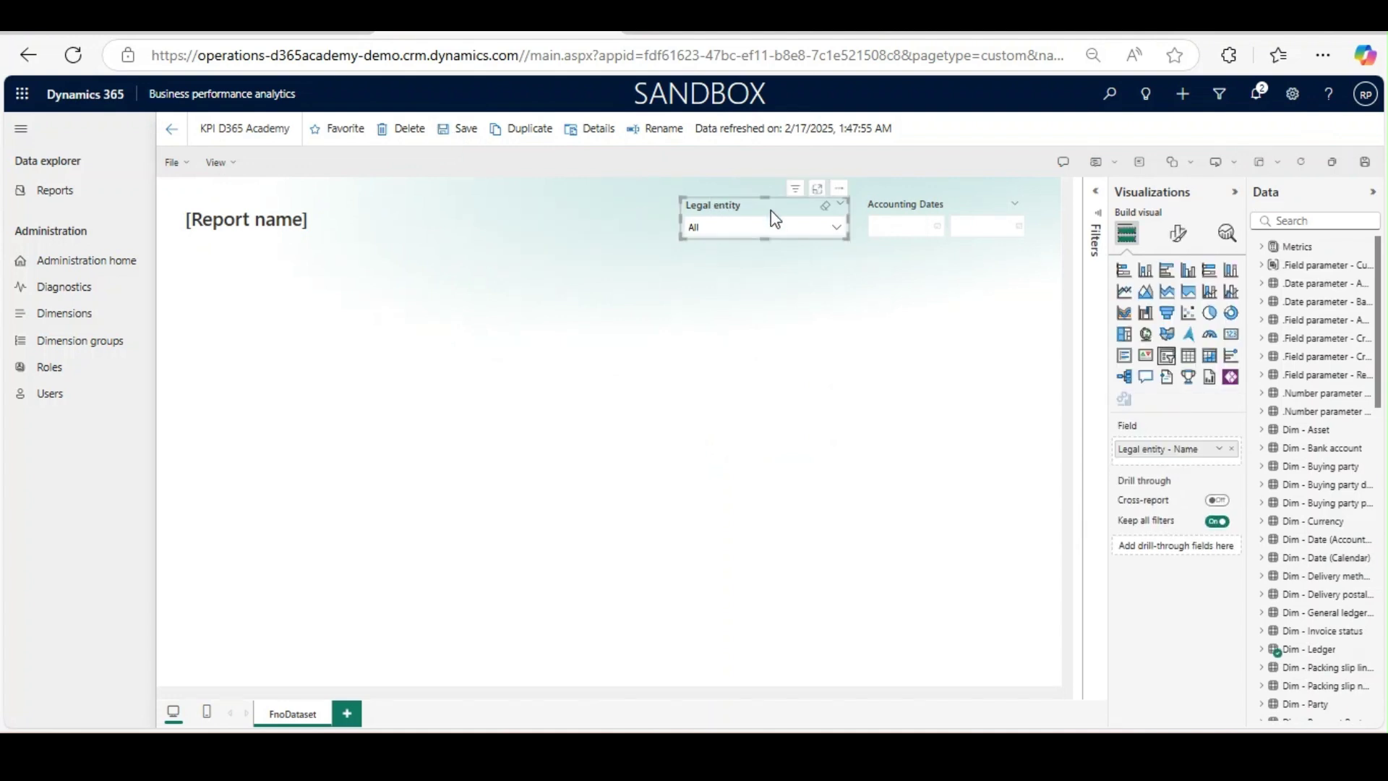
key(Delete)
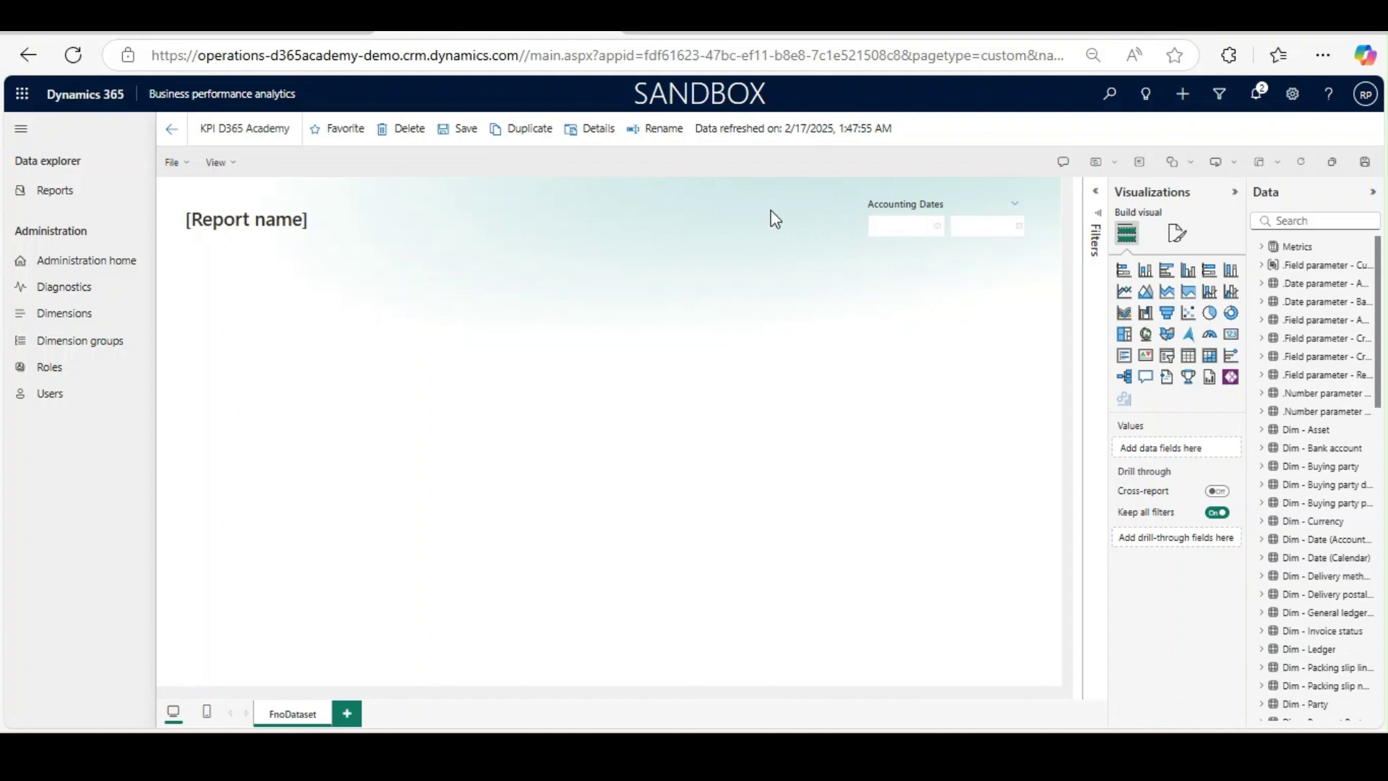
click(896, 198)
key(Delete)
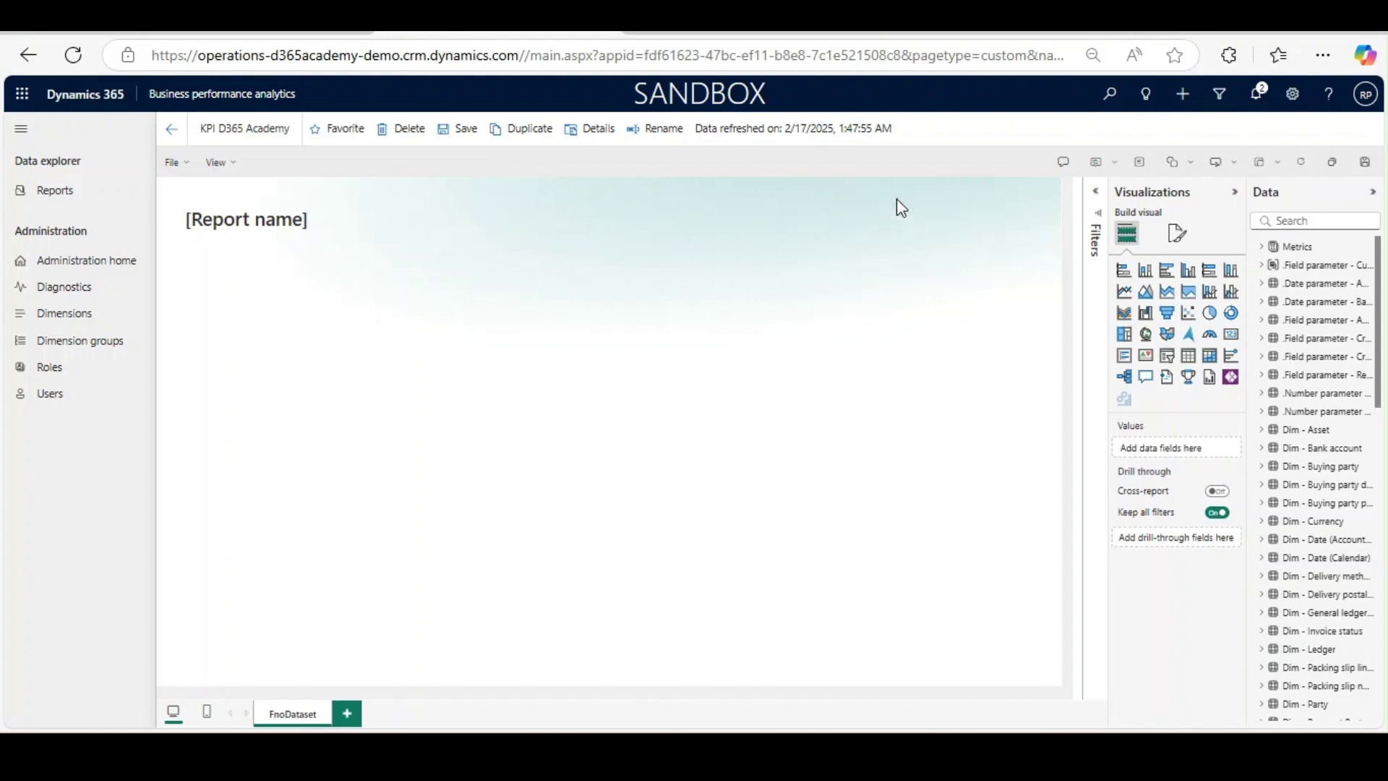
key(ctrl+plus)
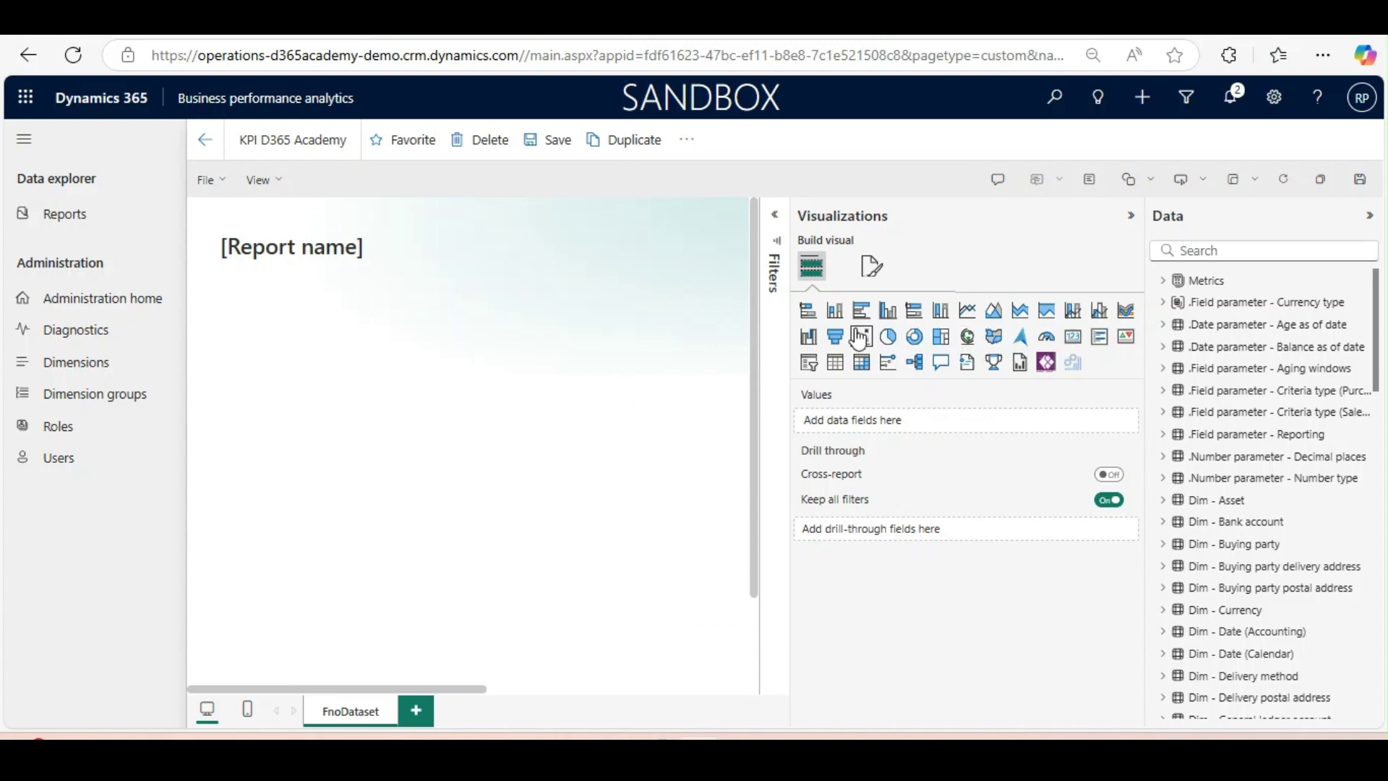
- Add an empty slicer and shrink it into a small box at the top of the page
click(810, 363)
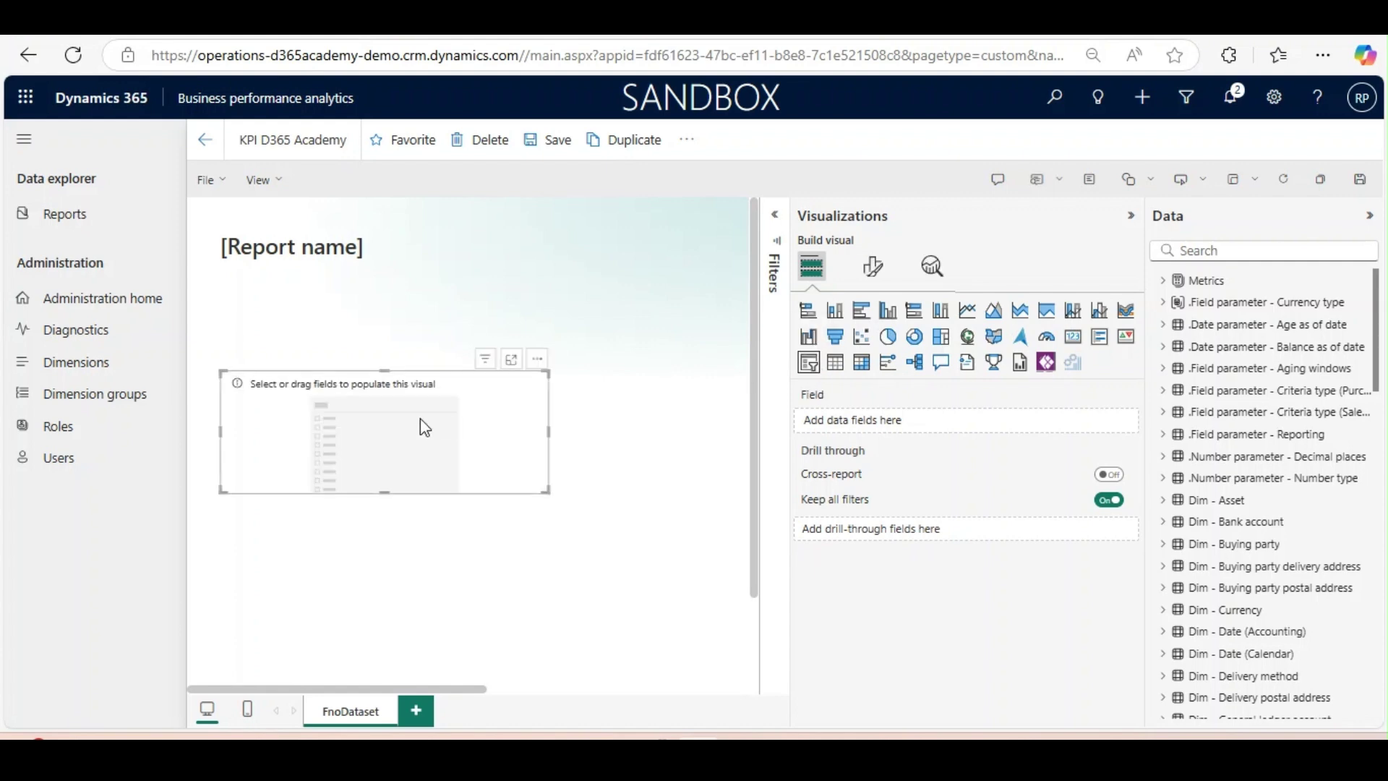
drag(435, 408, 591, 262)
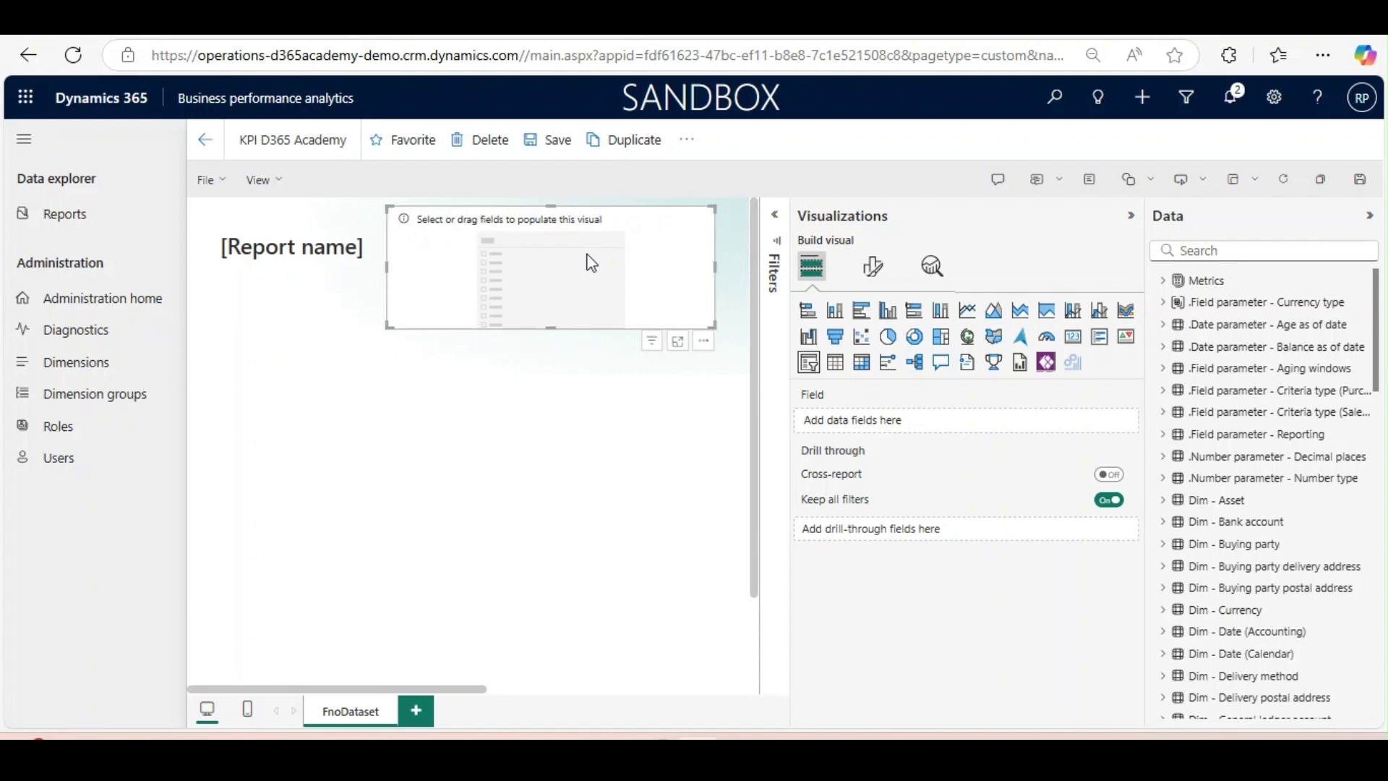
drag(714, 326, 490, 264)
click(629, 343)
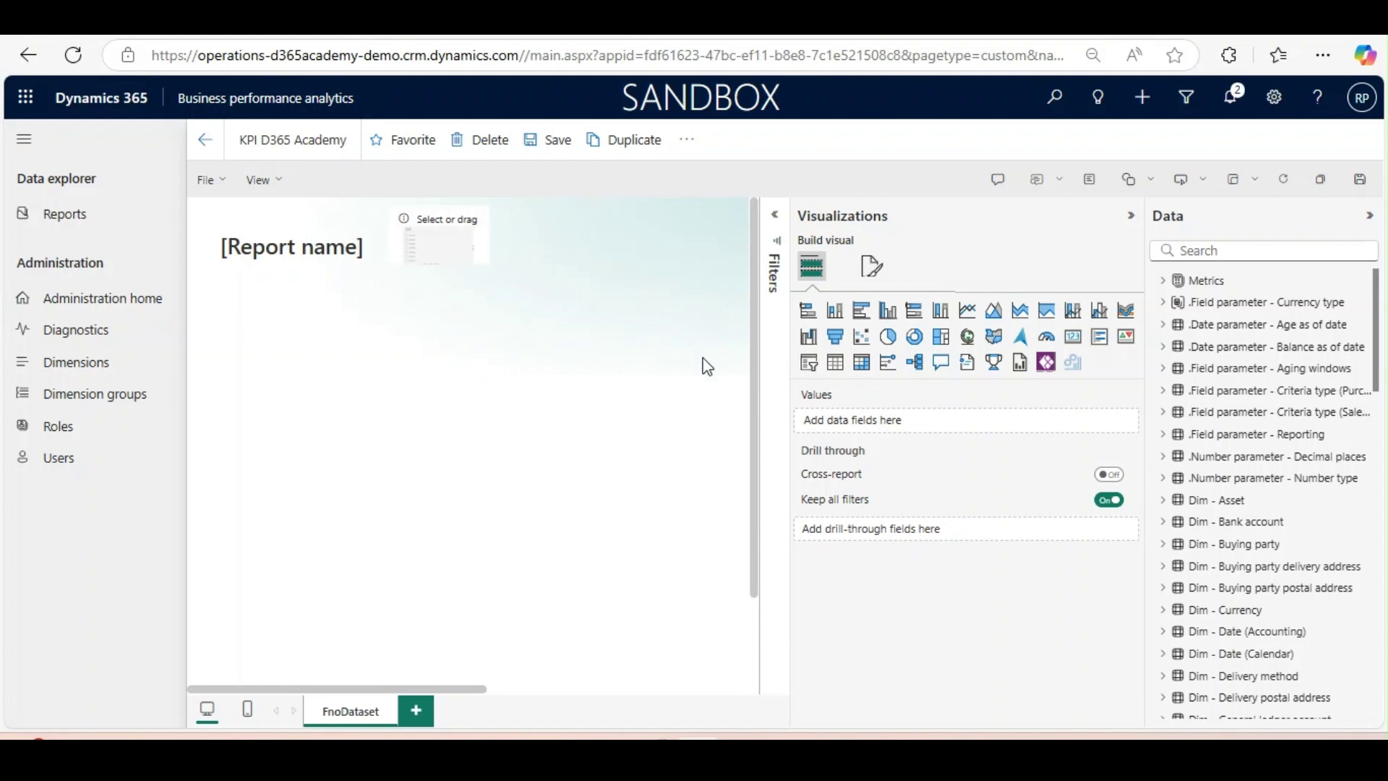
click(459, 261)
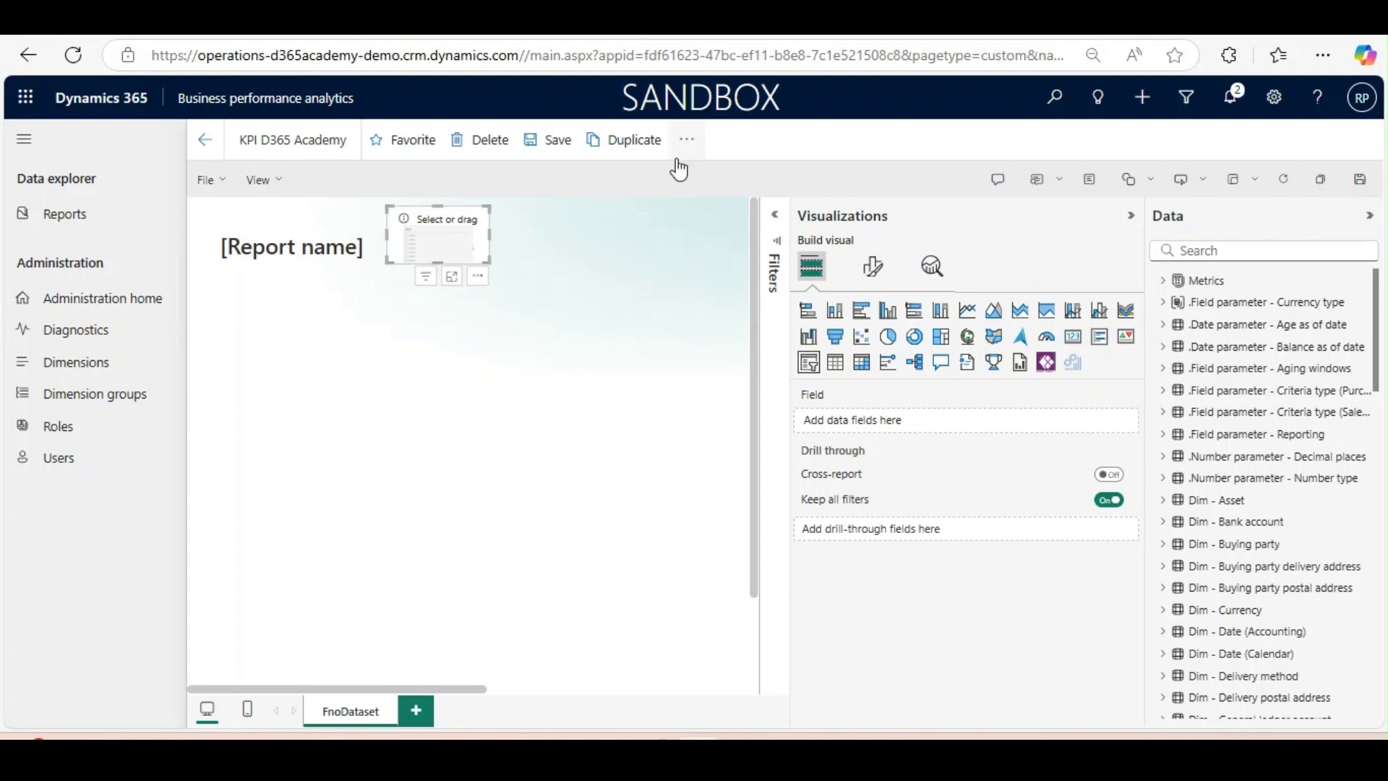
- Bind the slicer to Dim - Ledger Legal entity - Name and style it as Dropdown
scroll(1264, 567, down, 3)
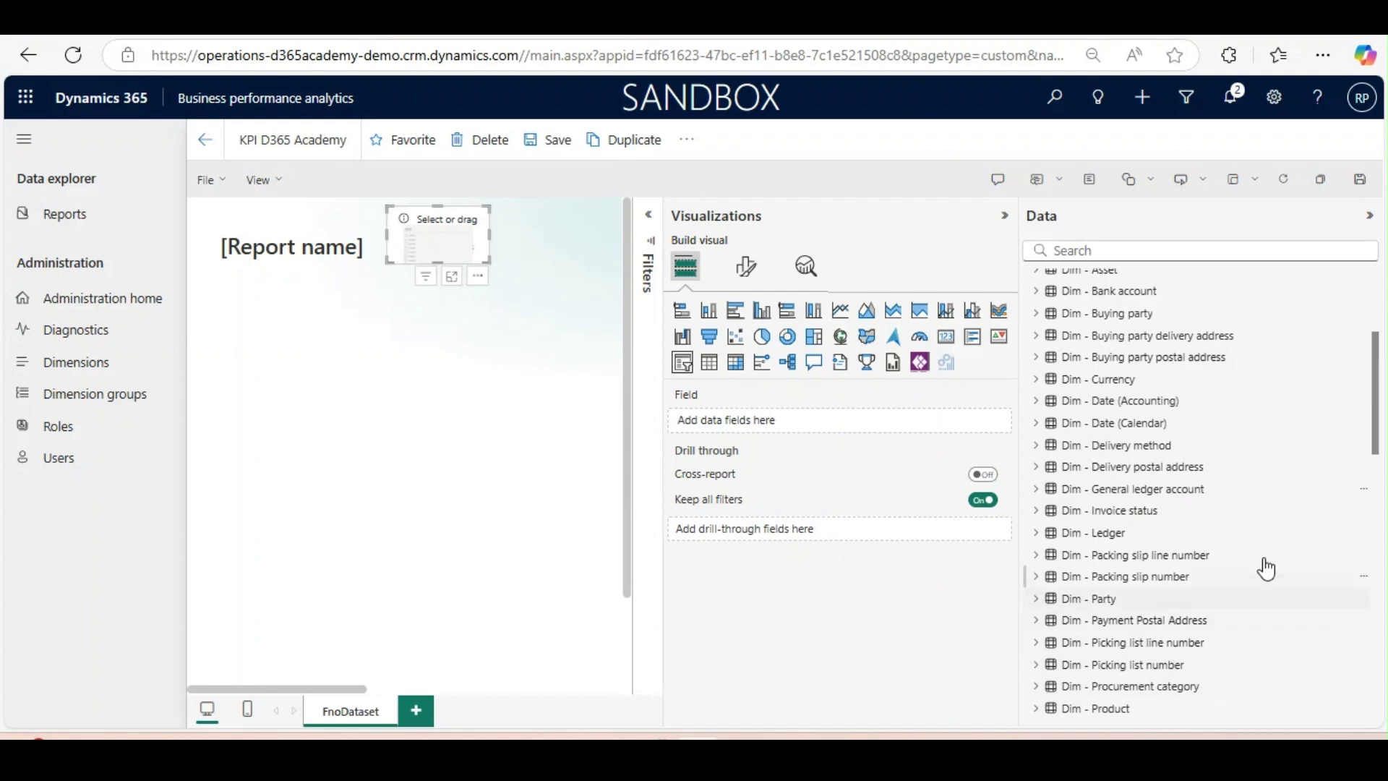
click(1037, 534)
drag(1124, 642, 763, 419)
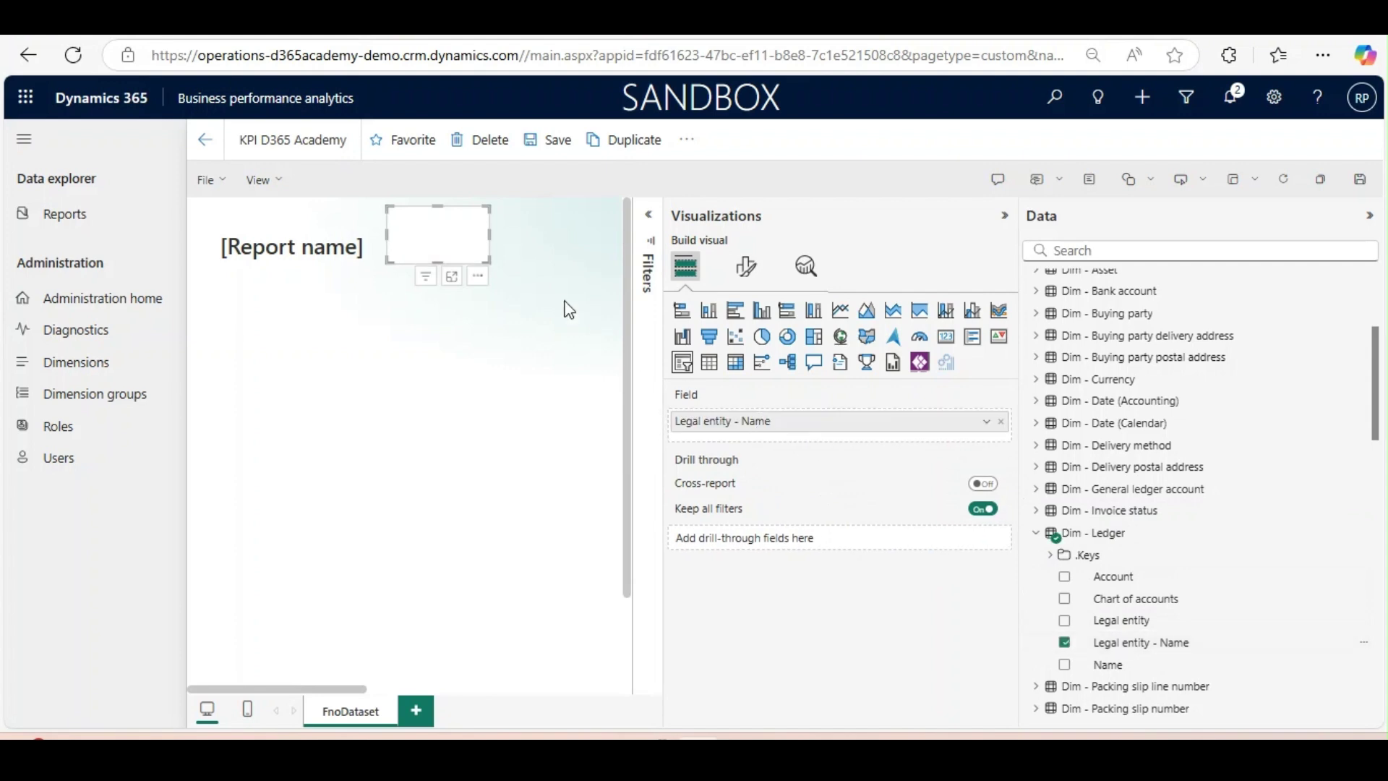
click(748, 271)
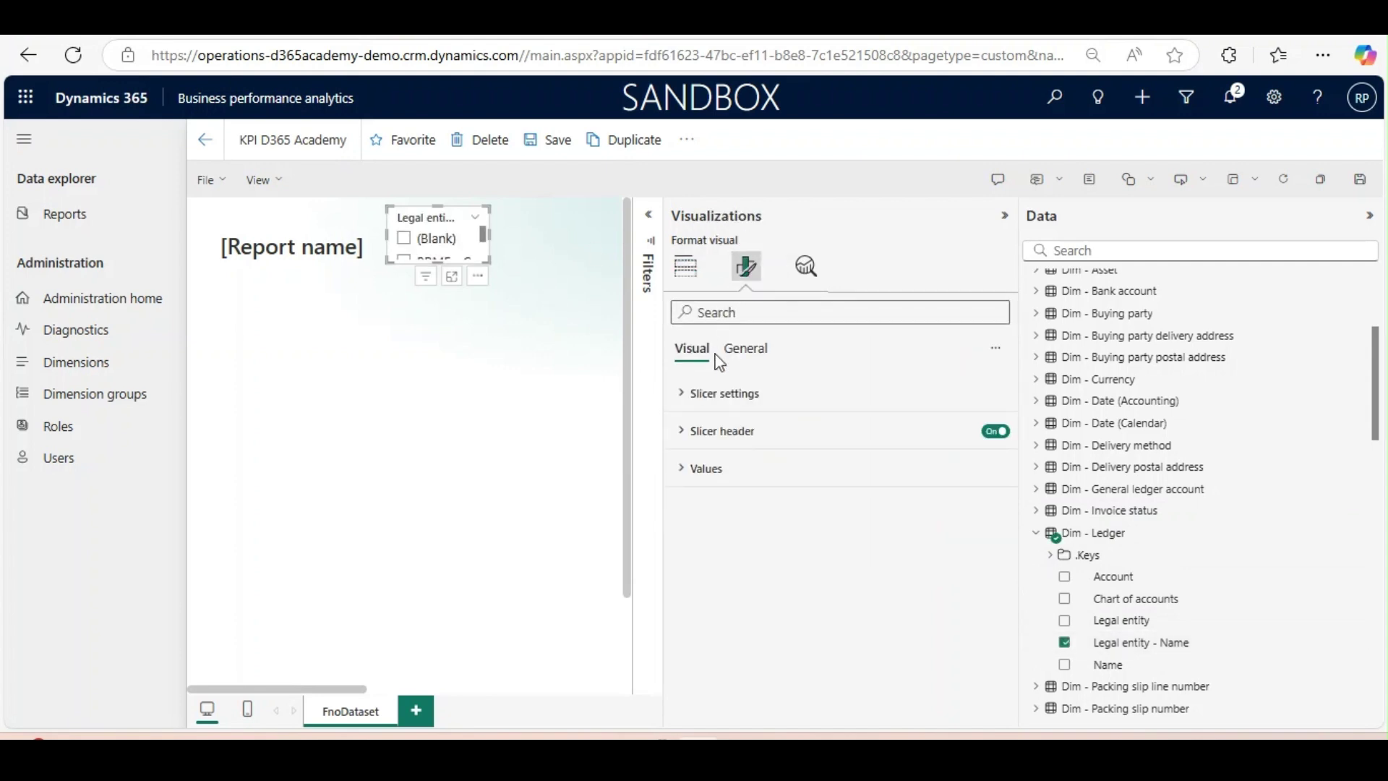
click(680, 397)
click(750, 486)
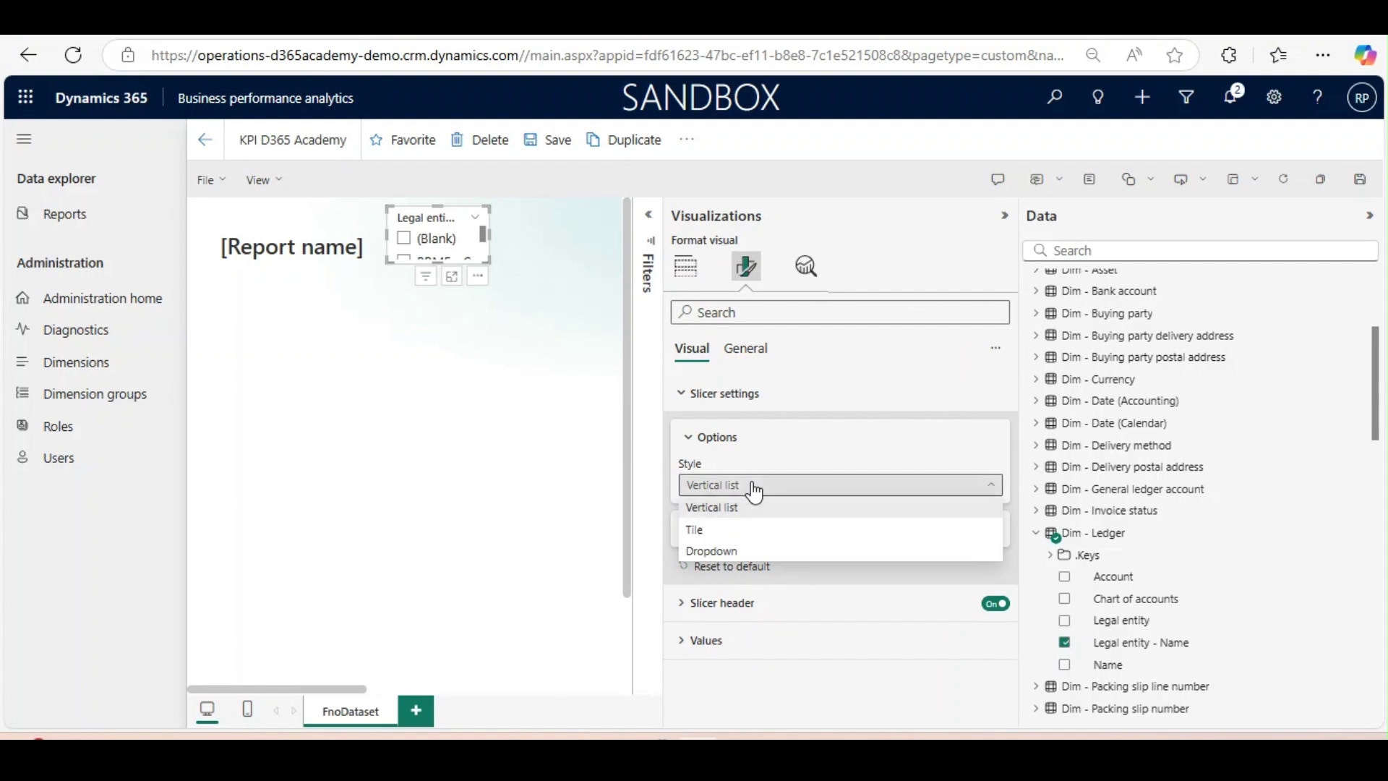
click(735, 553)
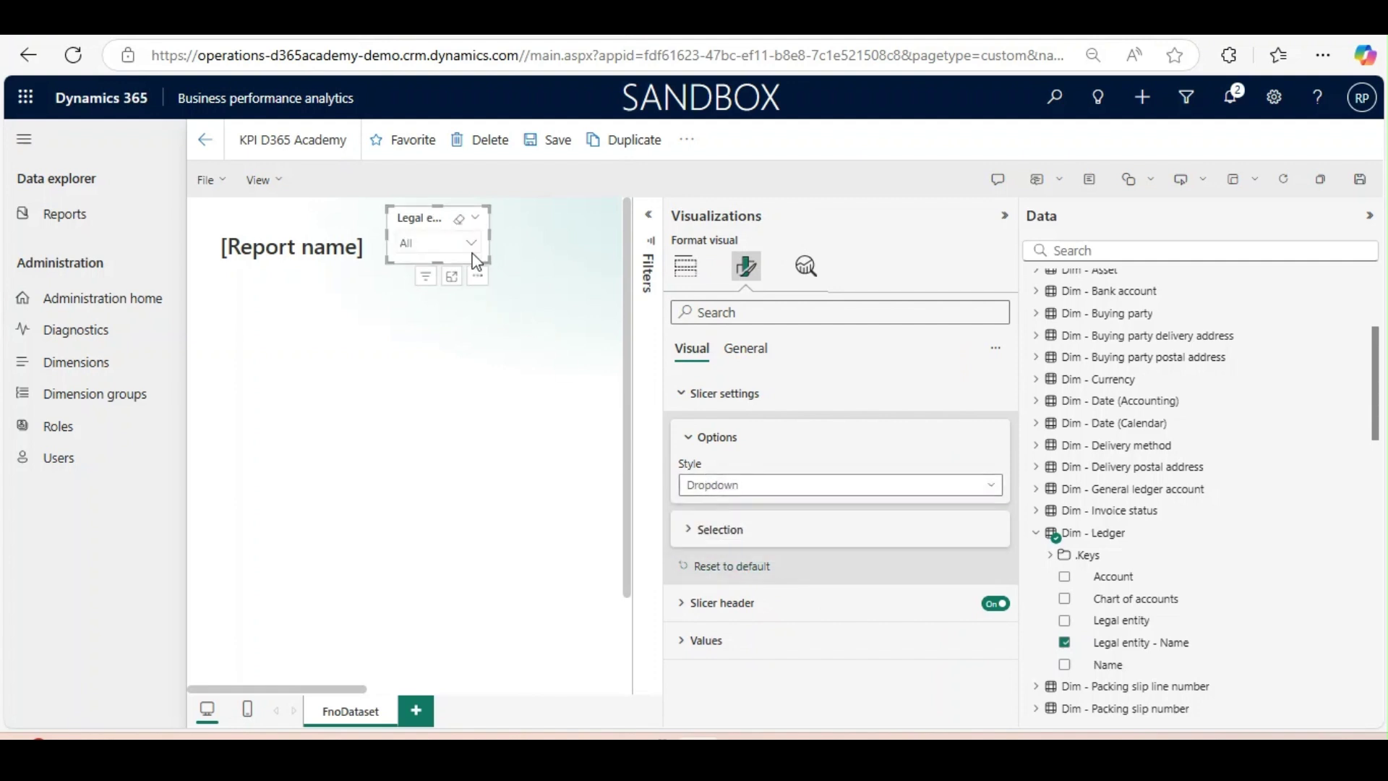
- Add a second slicer, moved to the top and reduced in height
click(551, 387)
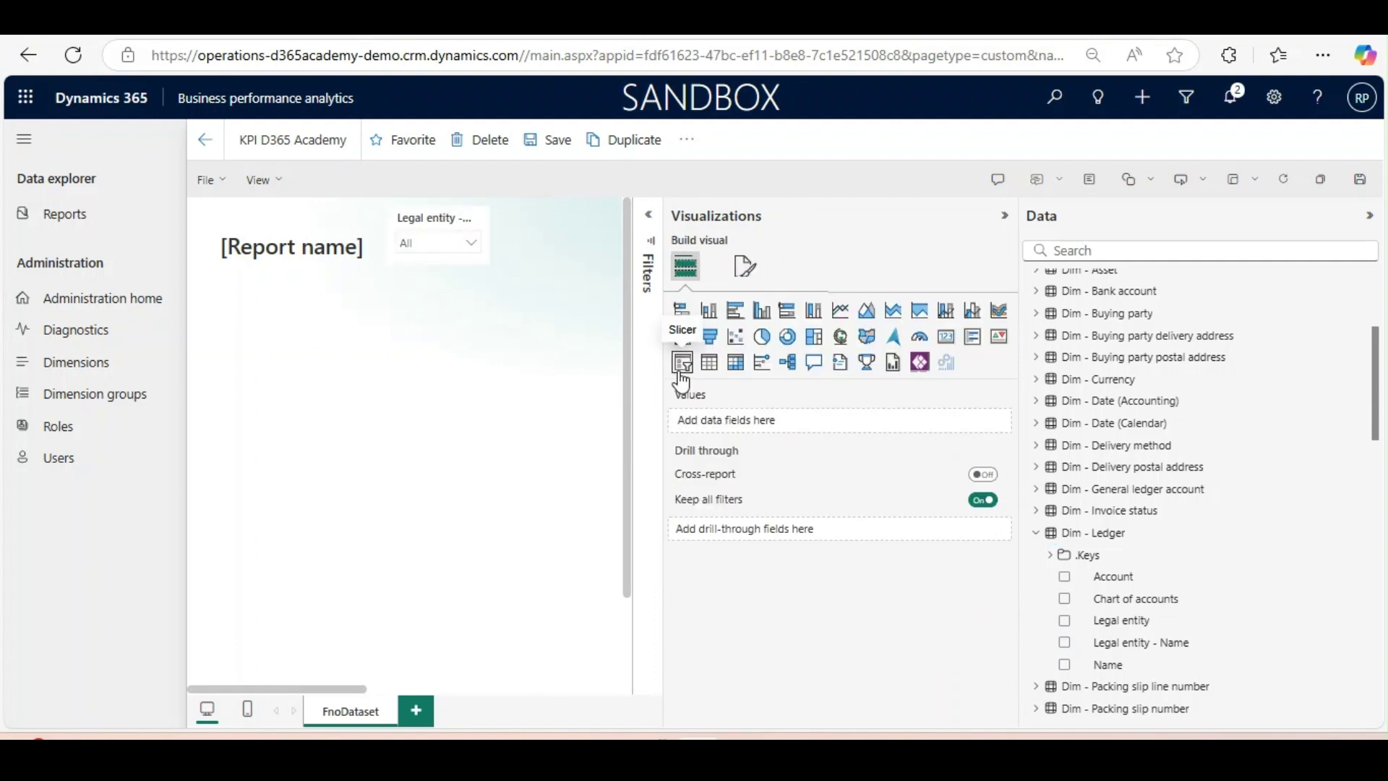
click(682, 362)
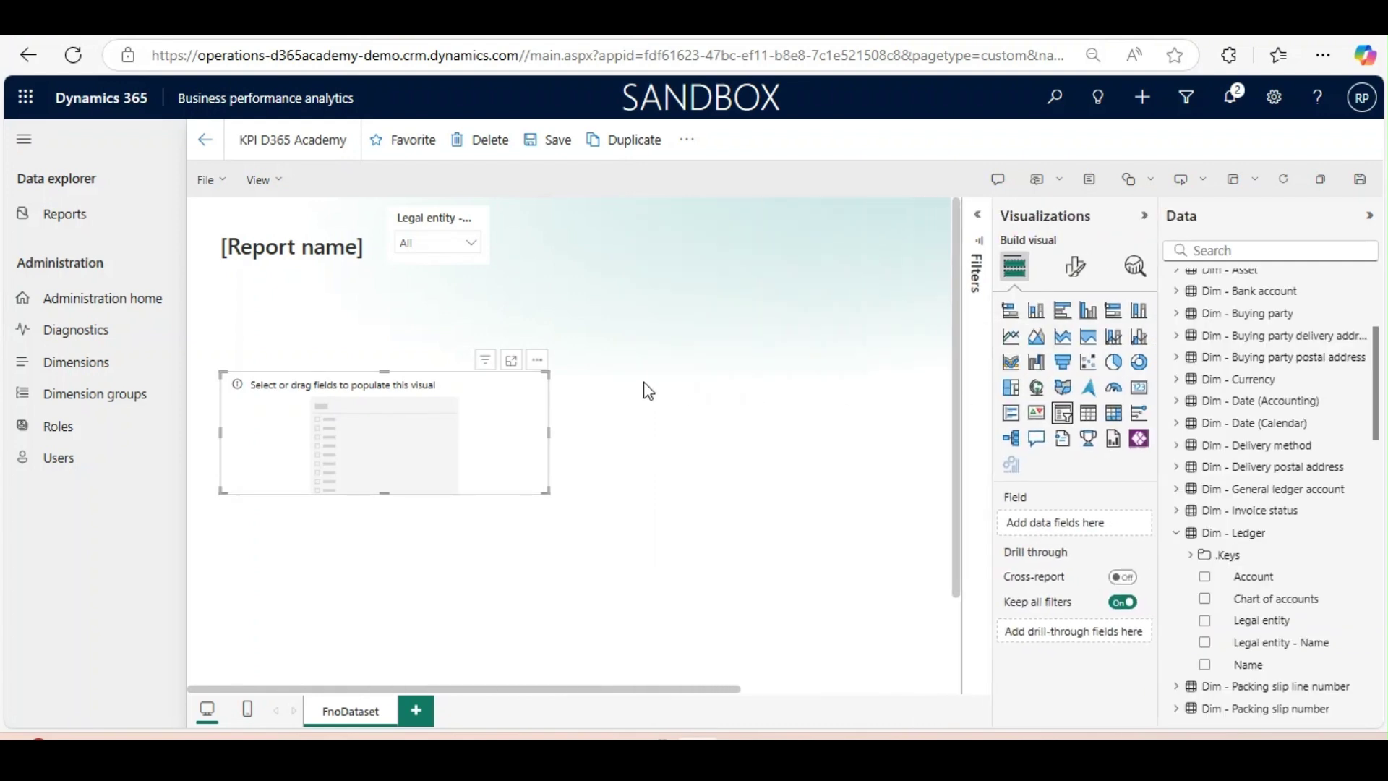
drag(412, 443, 691, 271)
drag(667, 328, 576, 233)
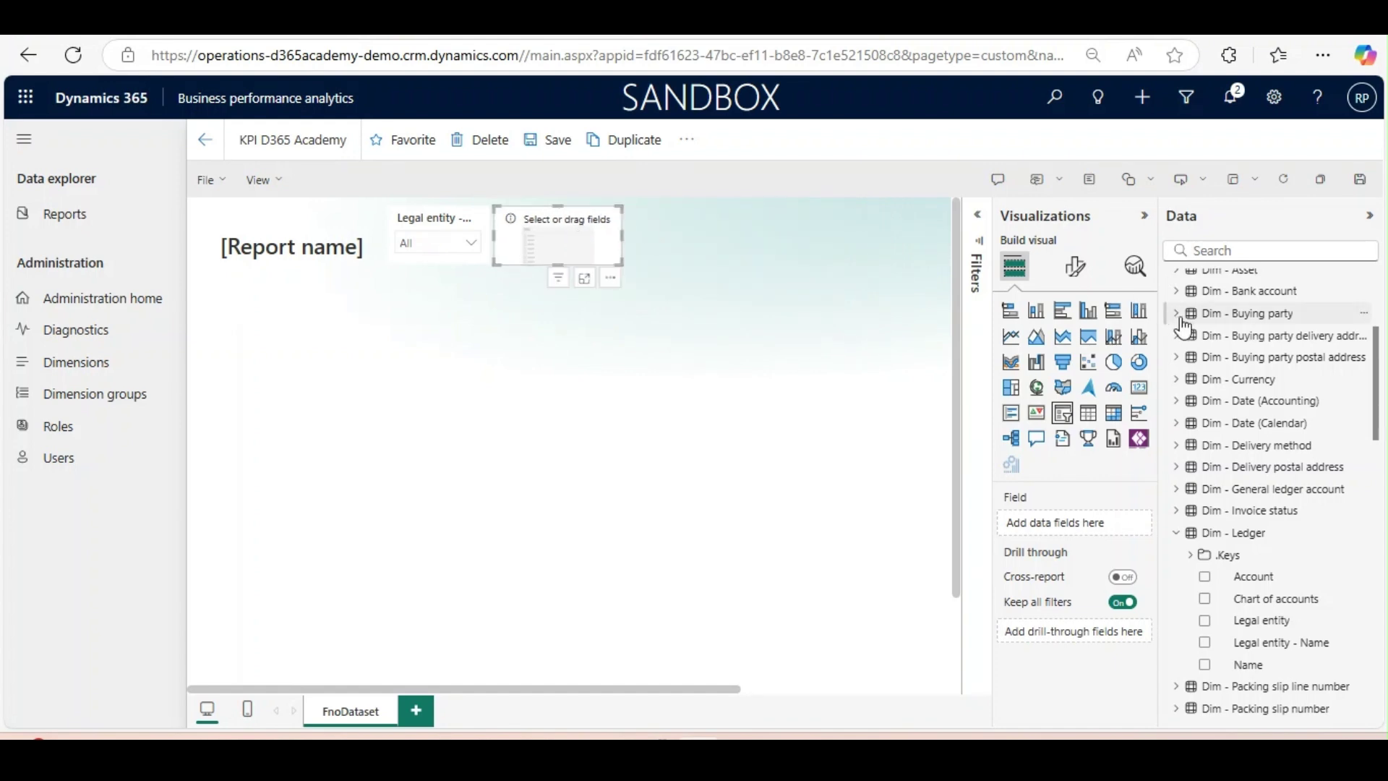
- Use Dim - Currency Currency as the slicer field and set its style to Dropdown
click(1176, 381)
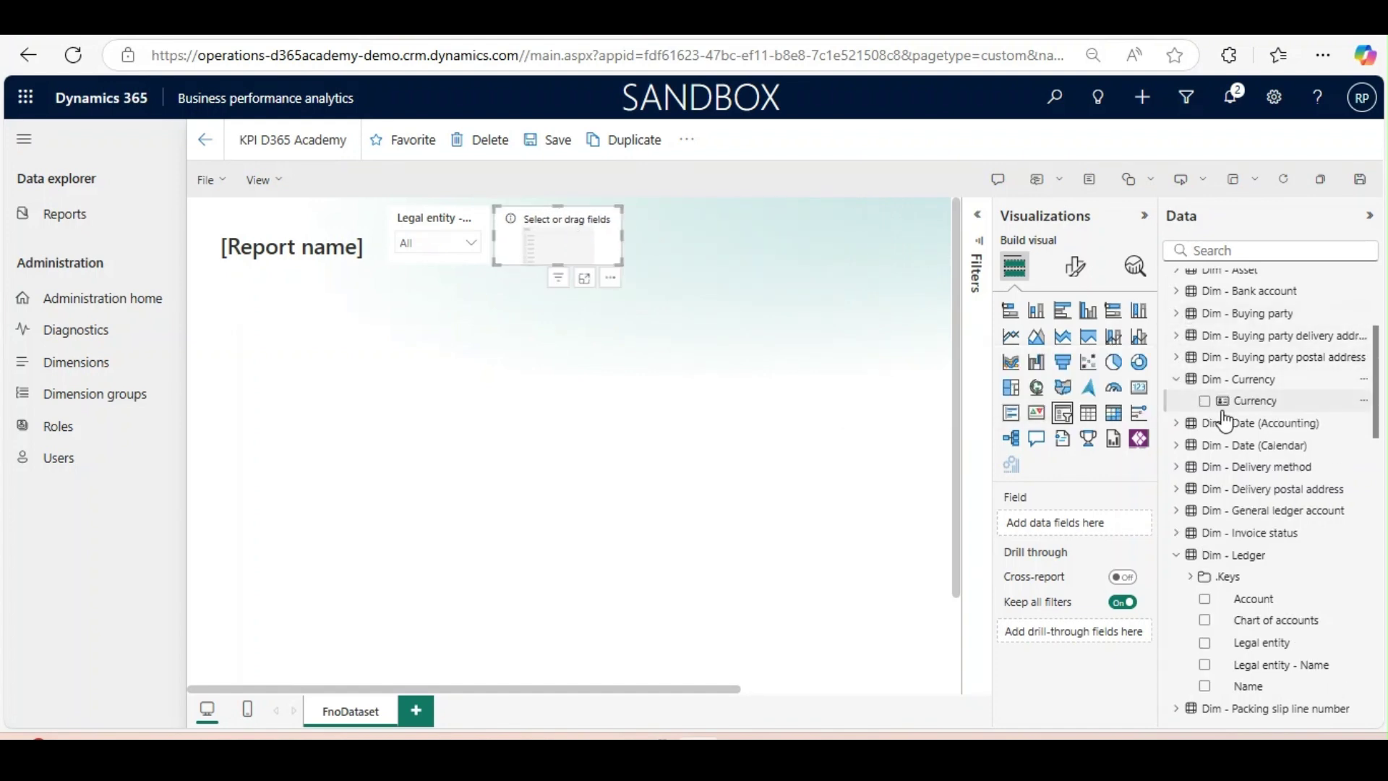
click(1205, 401)
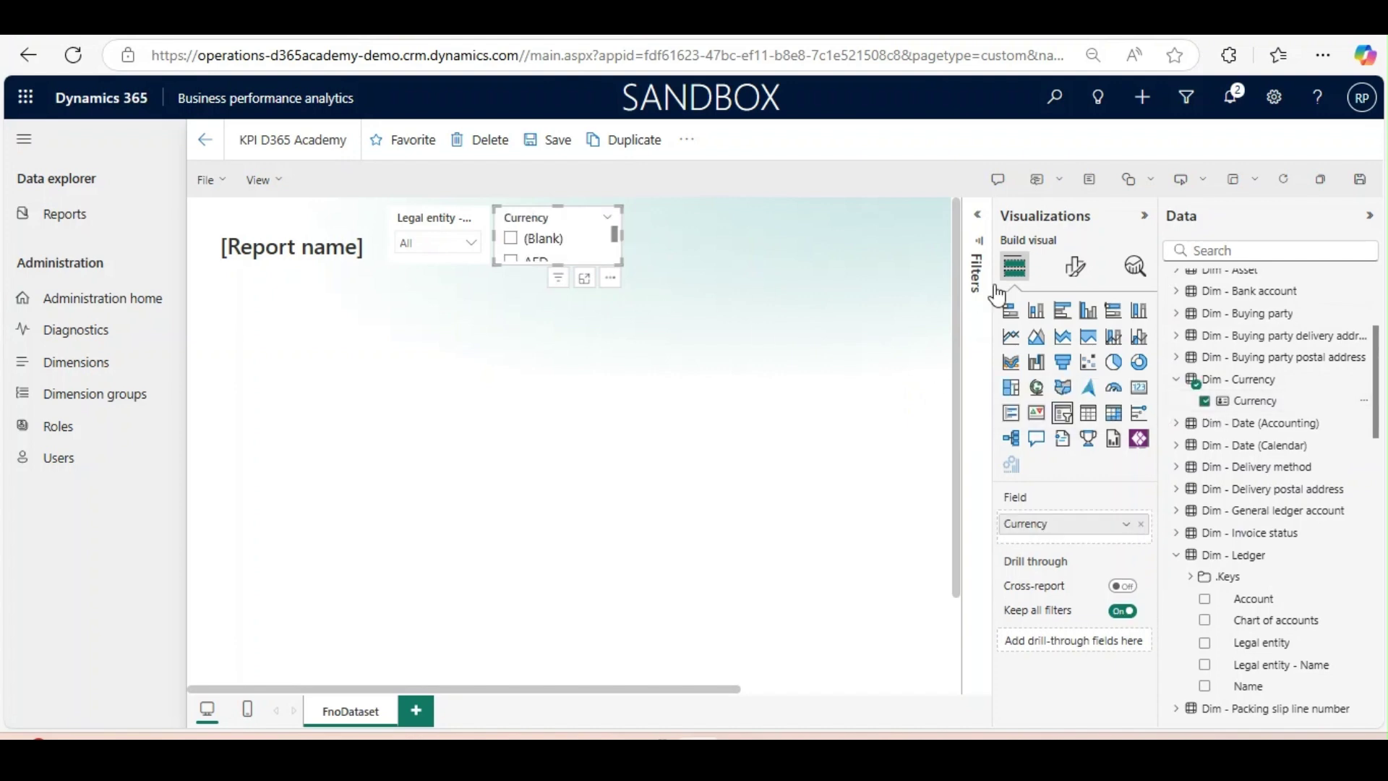
click(1074, 267)
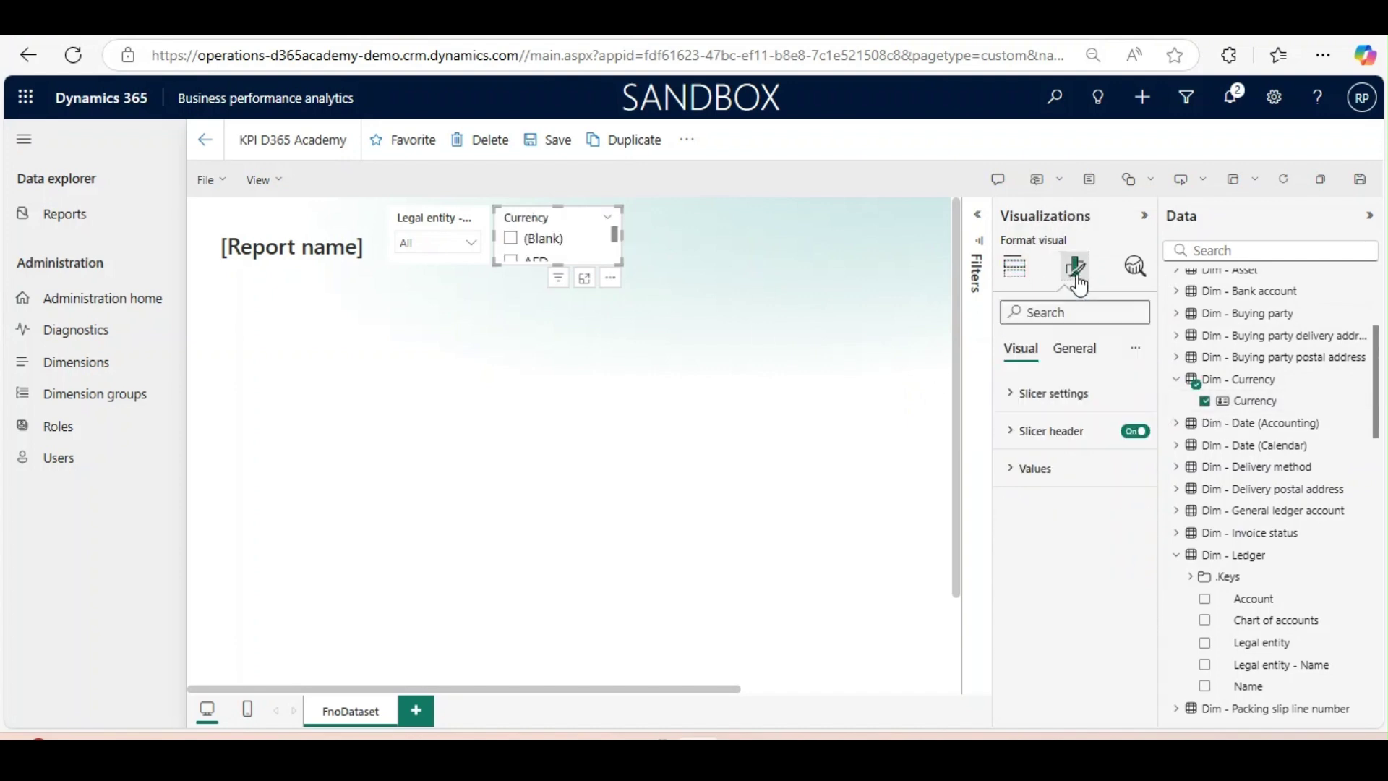
click(1008, 395)
click(1092, 487)
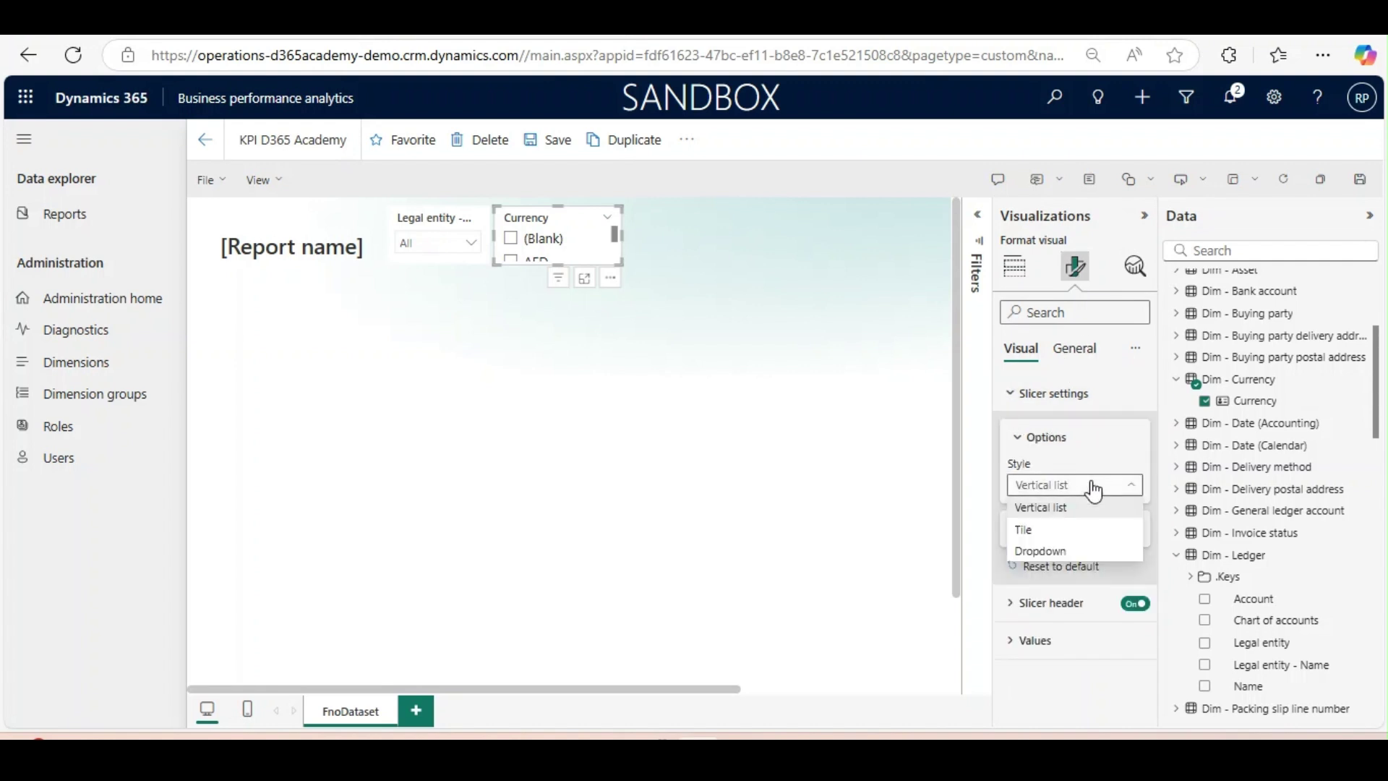
click(1058, 551)
click(649, 229)
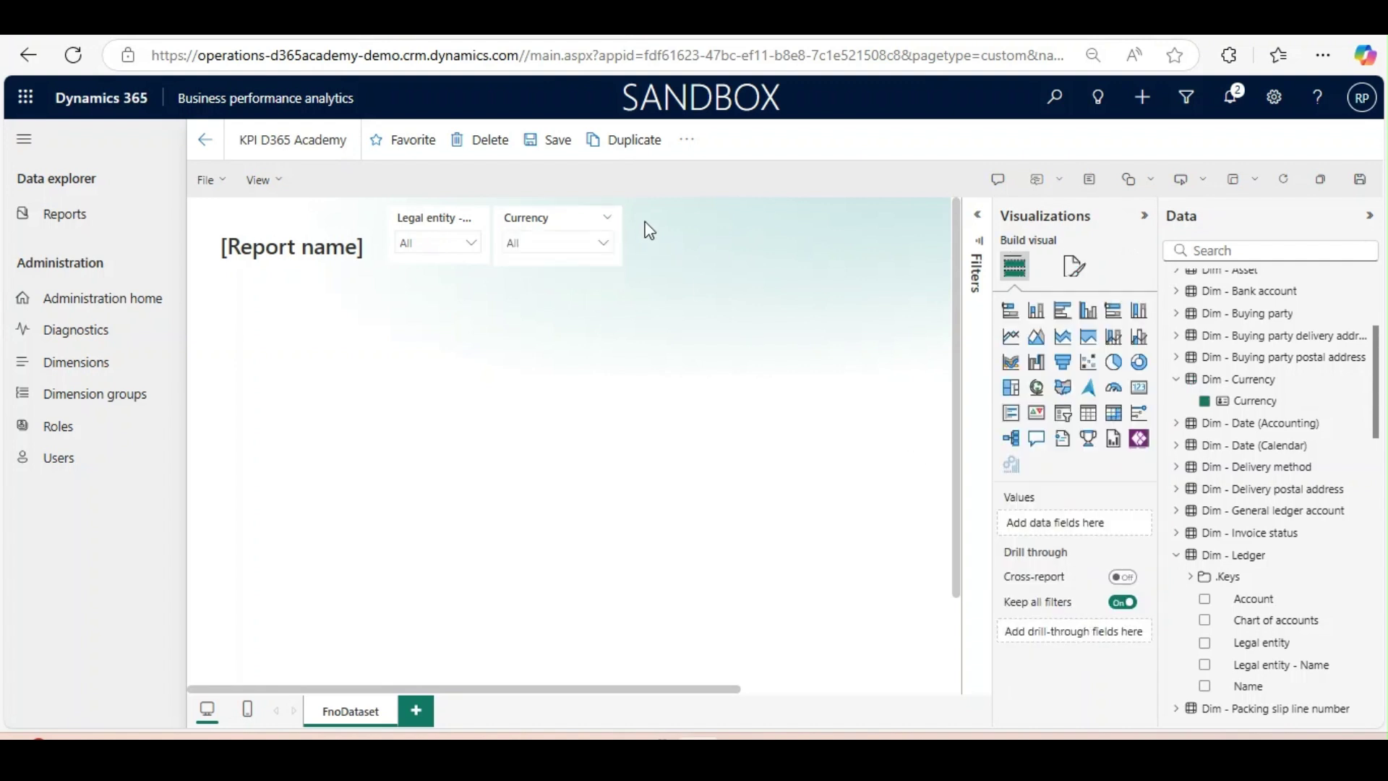
- Add a third slicer, shortened and narrowed, beside the Currency slicer
click(1068, 420)
drag(674, 311, 656, 298)
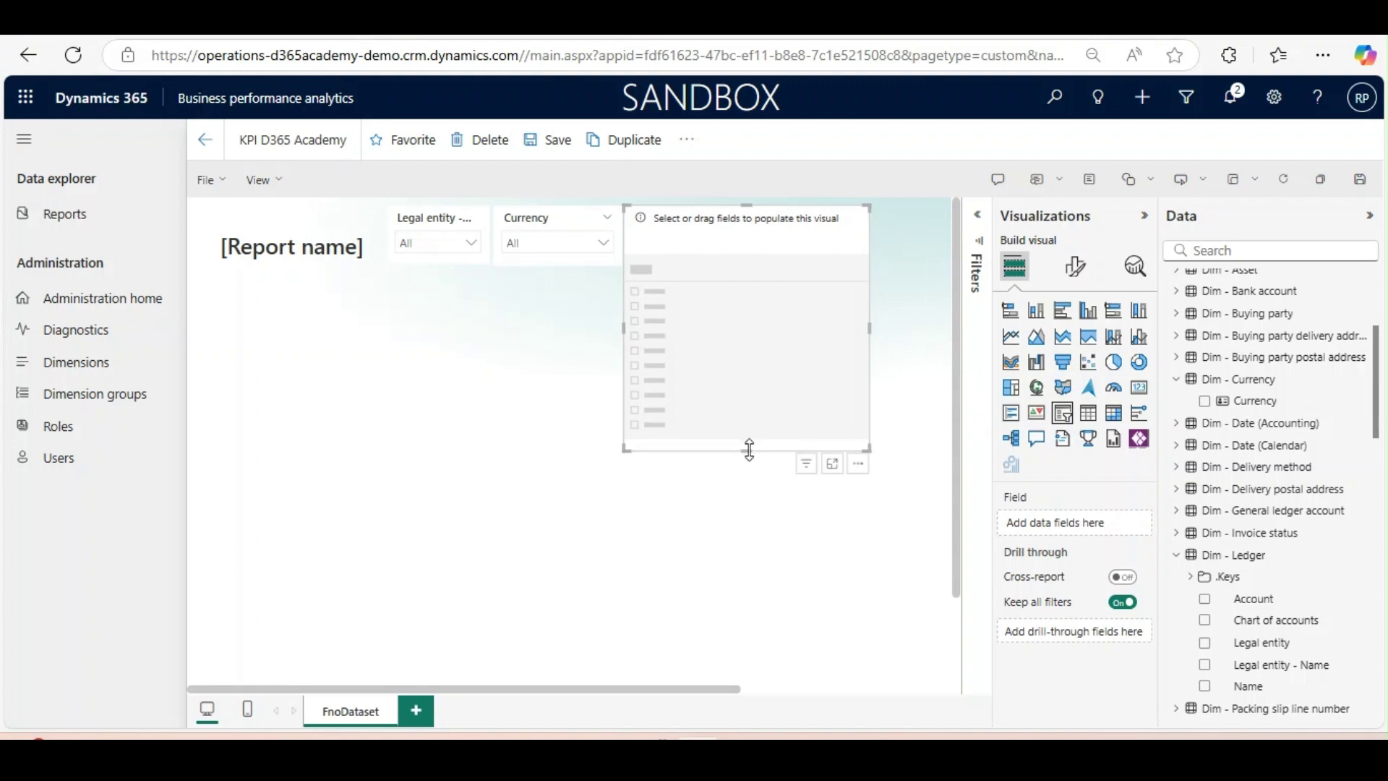
drag(747, 449, 716, 277)
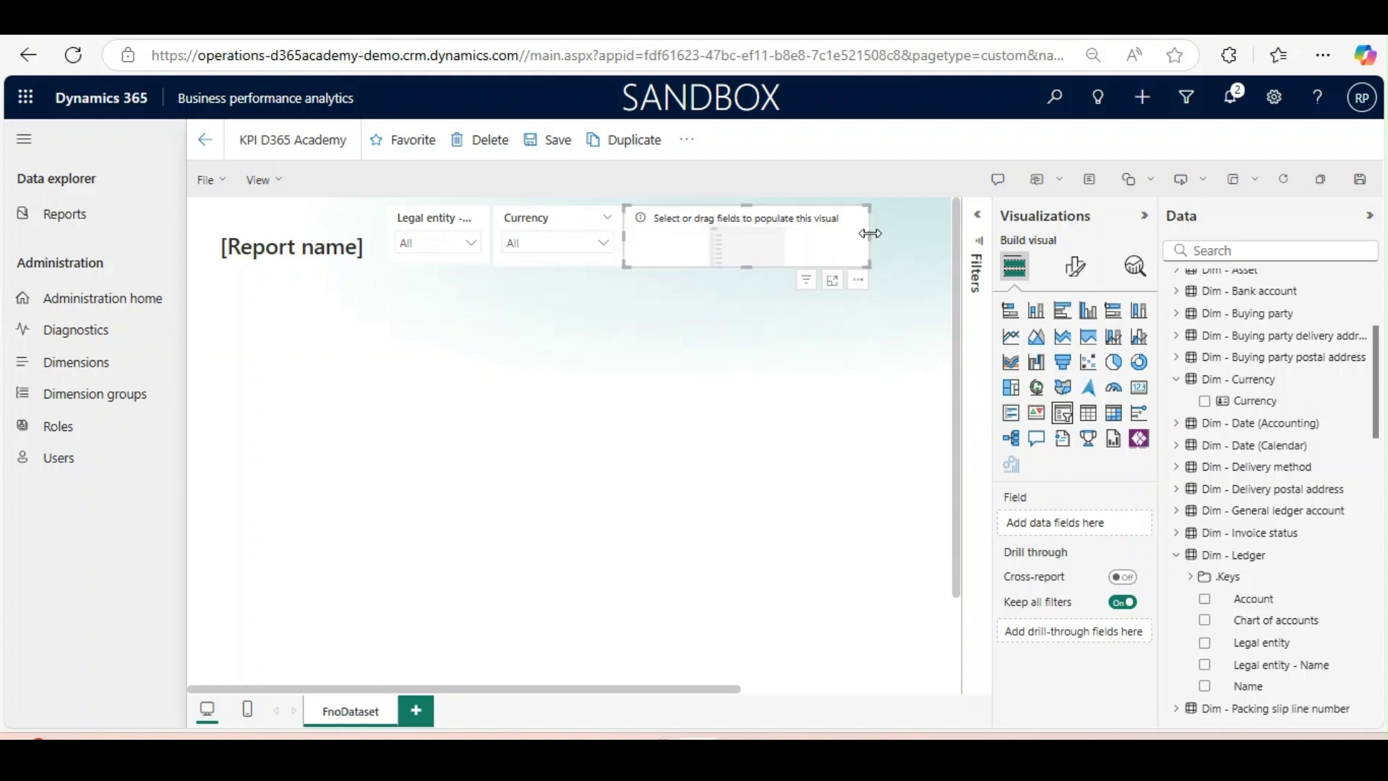
drag(841, 236, 750, 235)
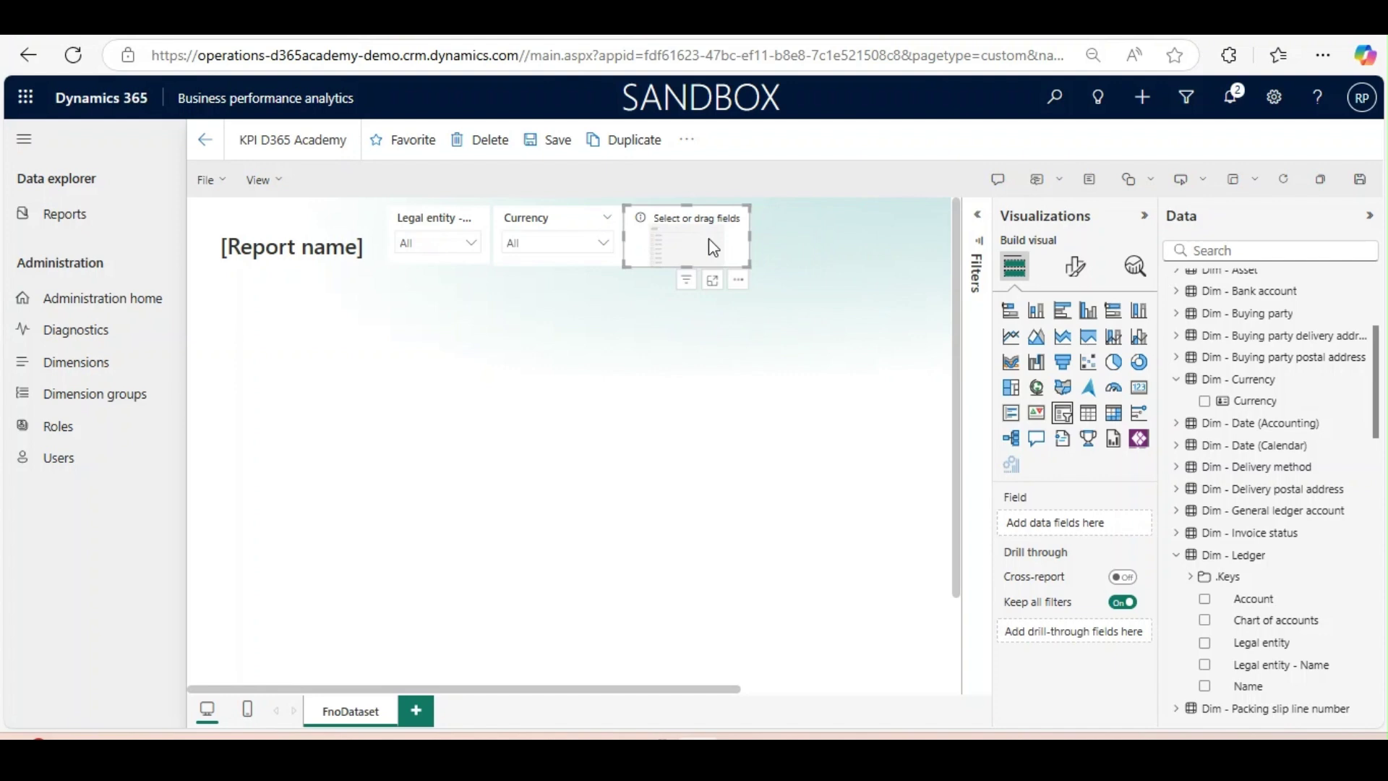
- Bind the slicer to the Currency type field parameter and style it as Dropdown
click(1176, 380)
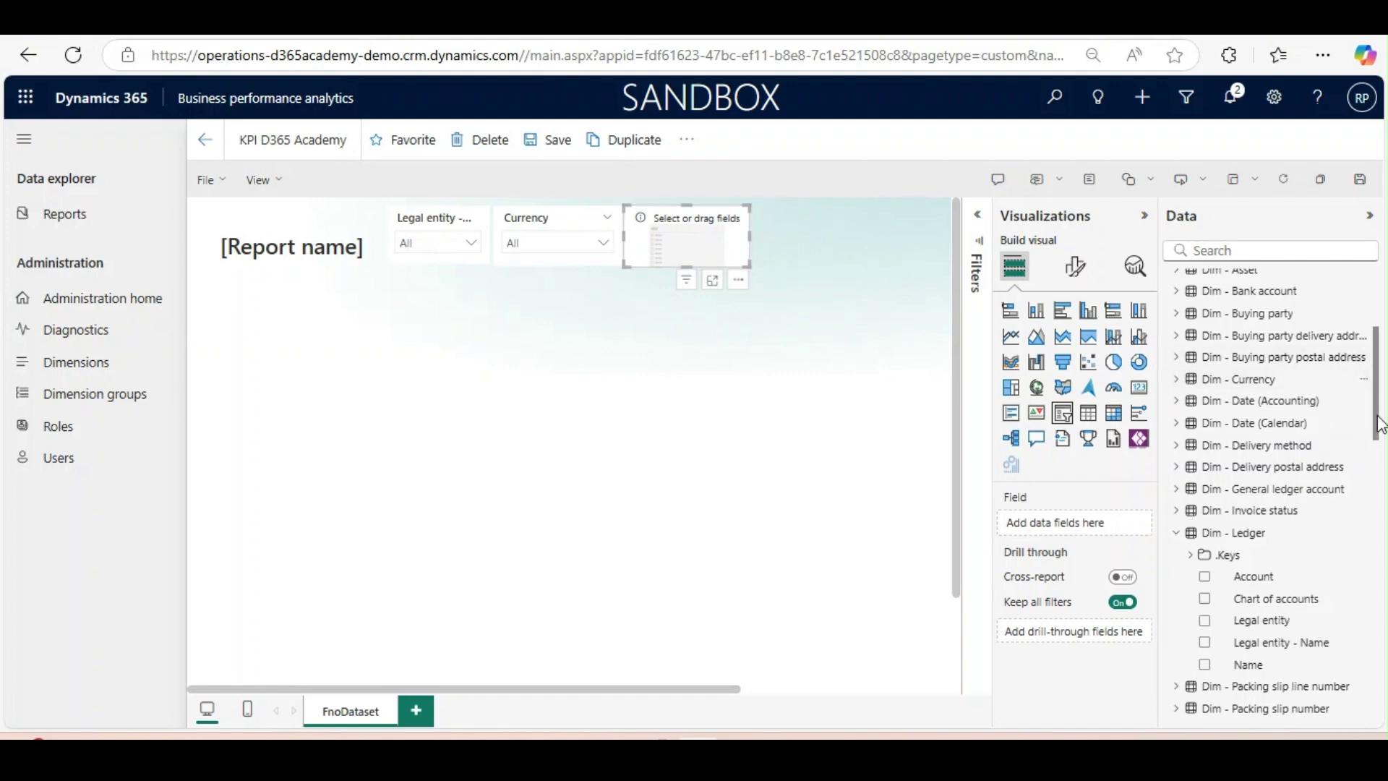
drag(1379, 425, 1378, 367)
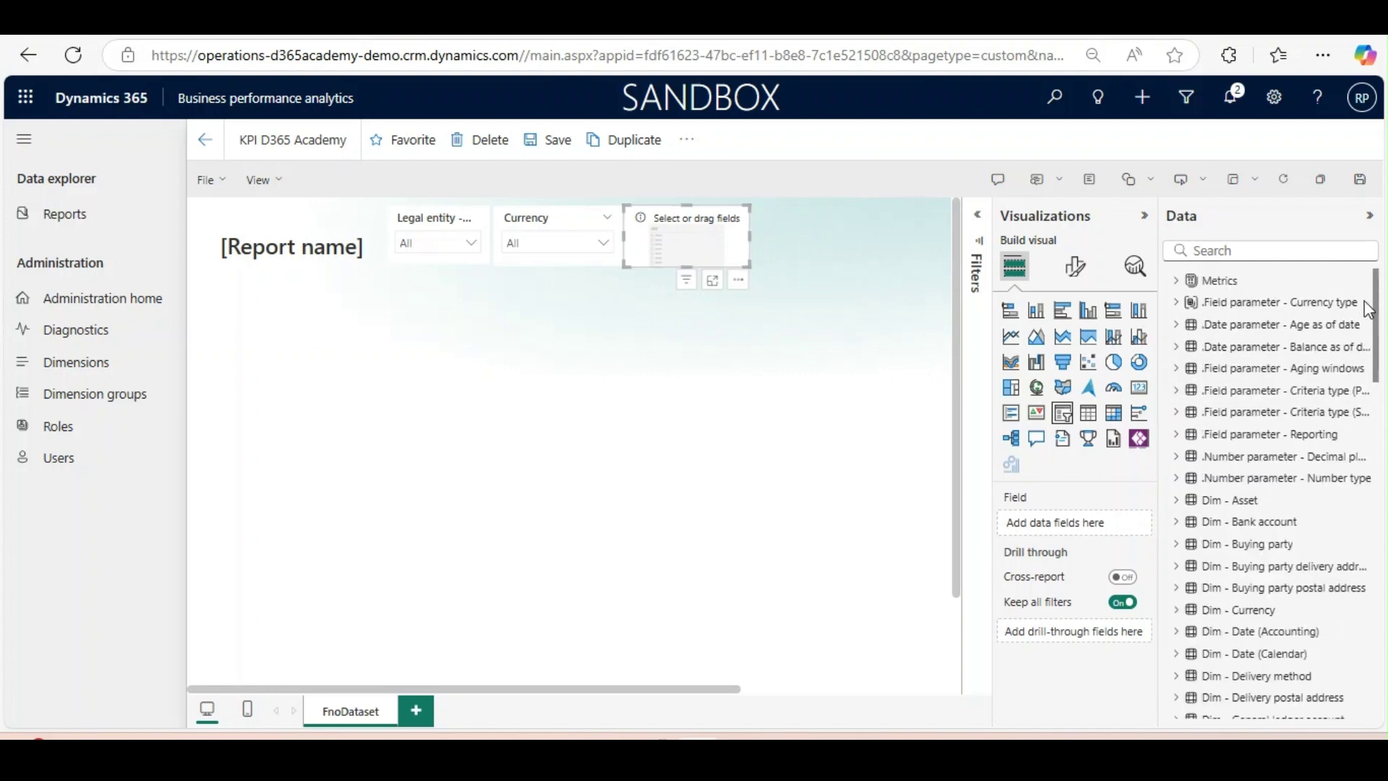
click(1176, 303)
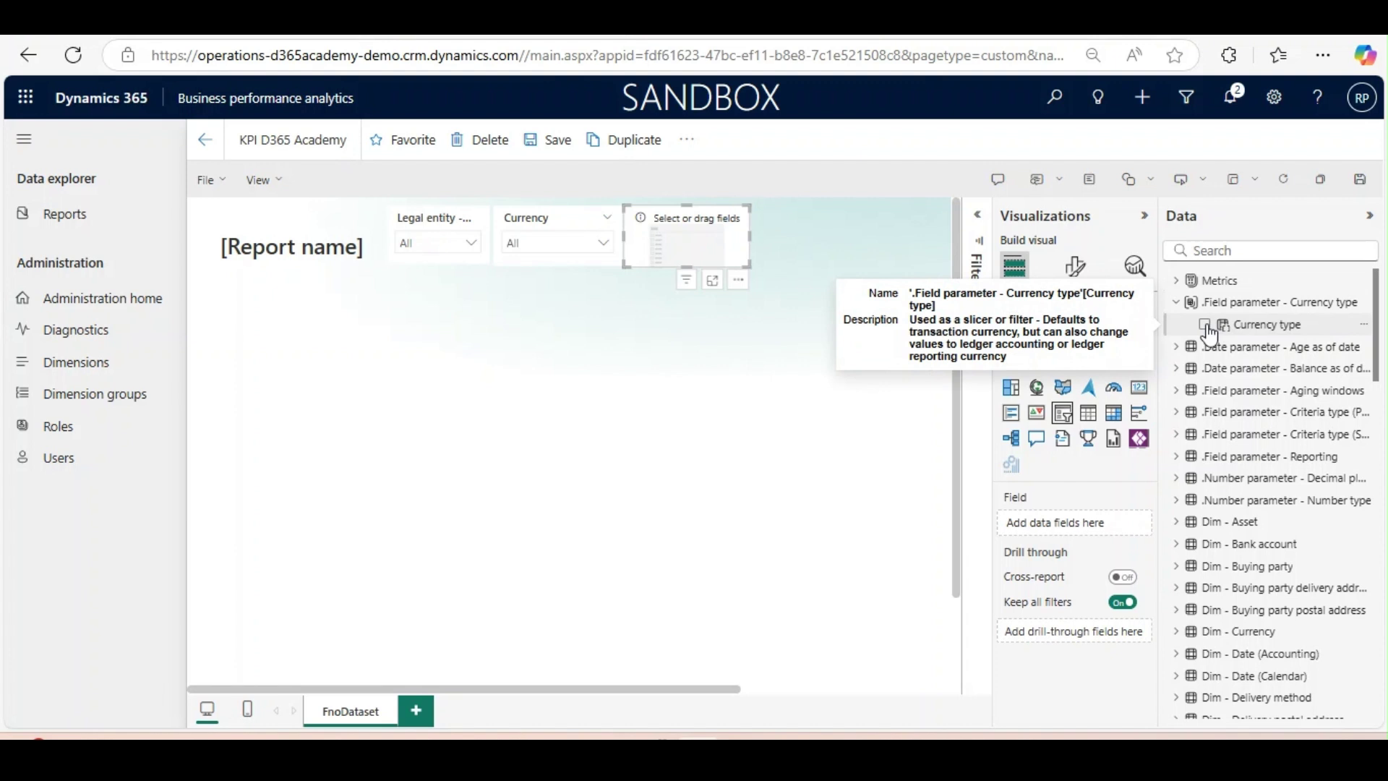
click(1249, 334)
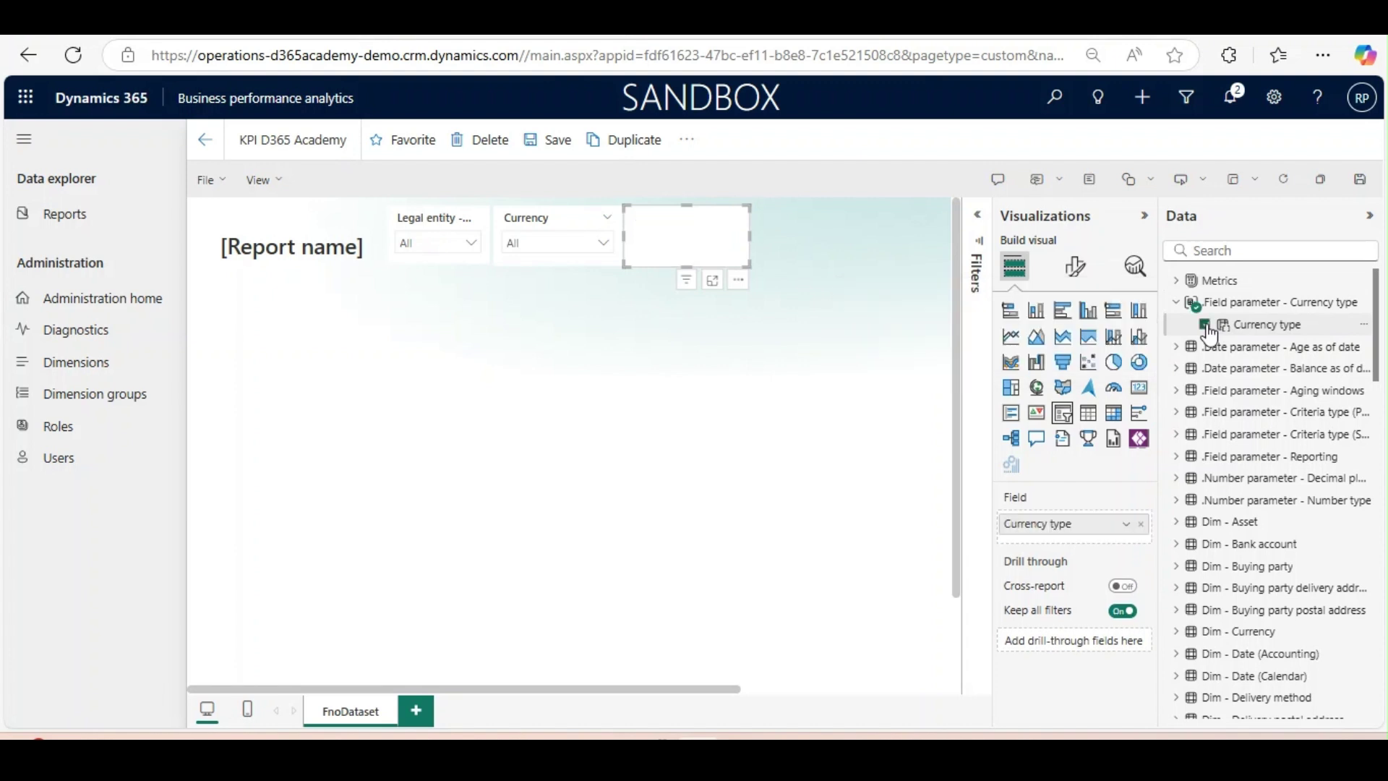
click(1074, 266)
click(1018, 394)
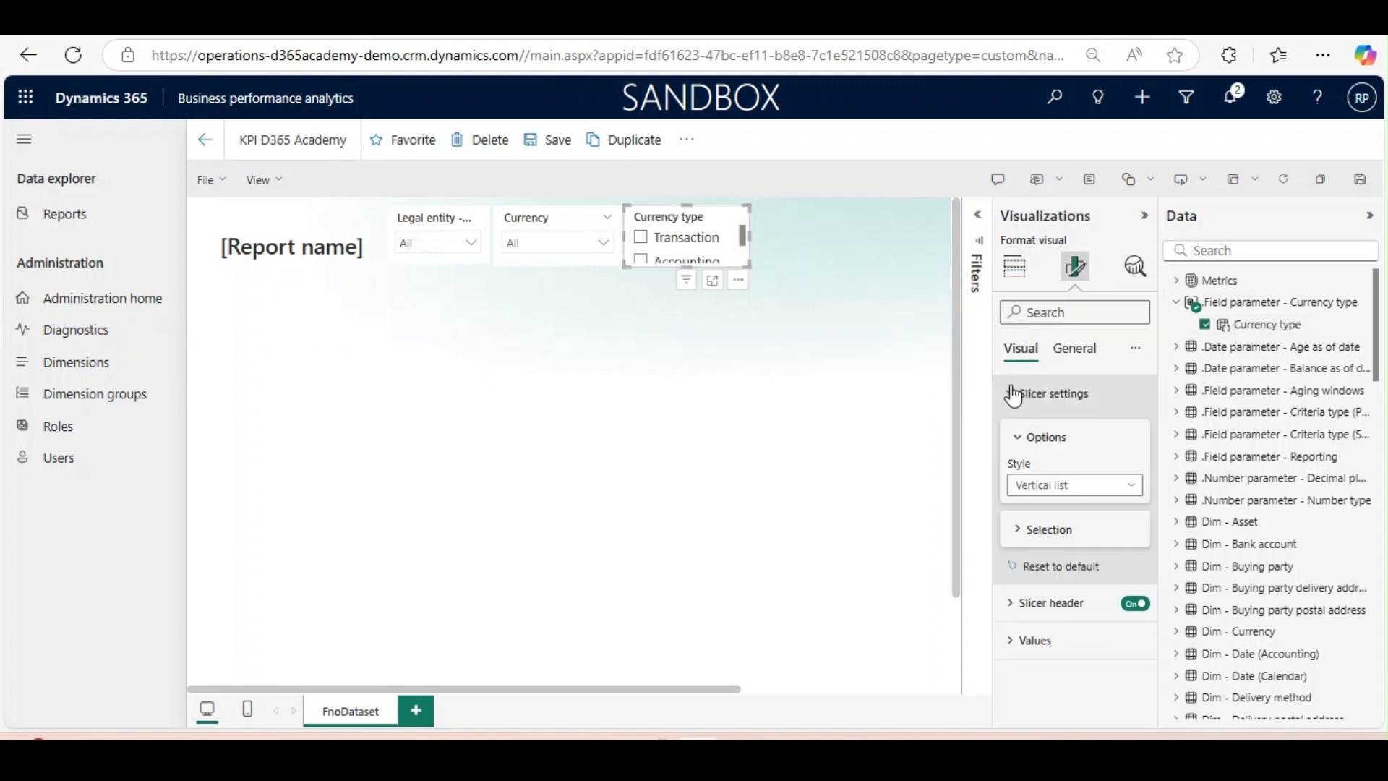
click(1041, 489)
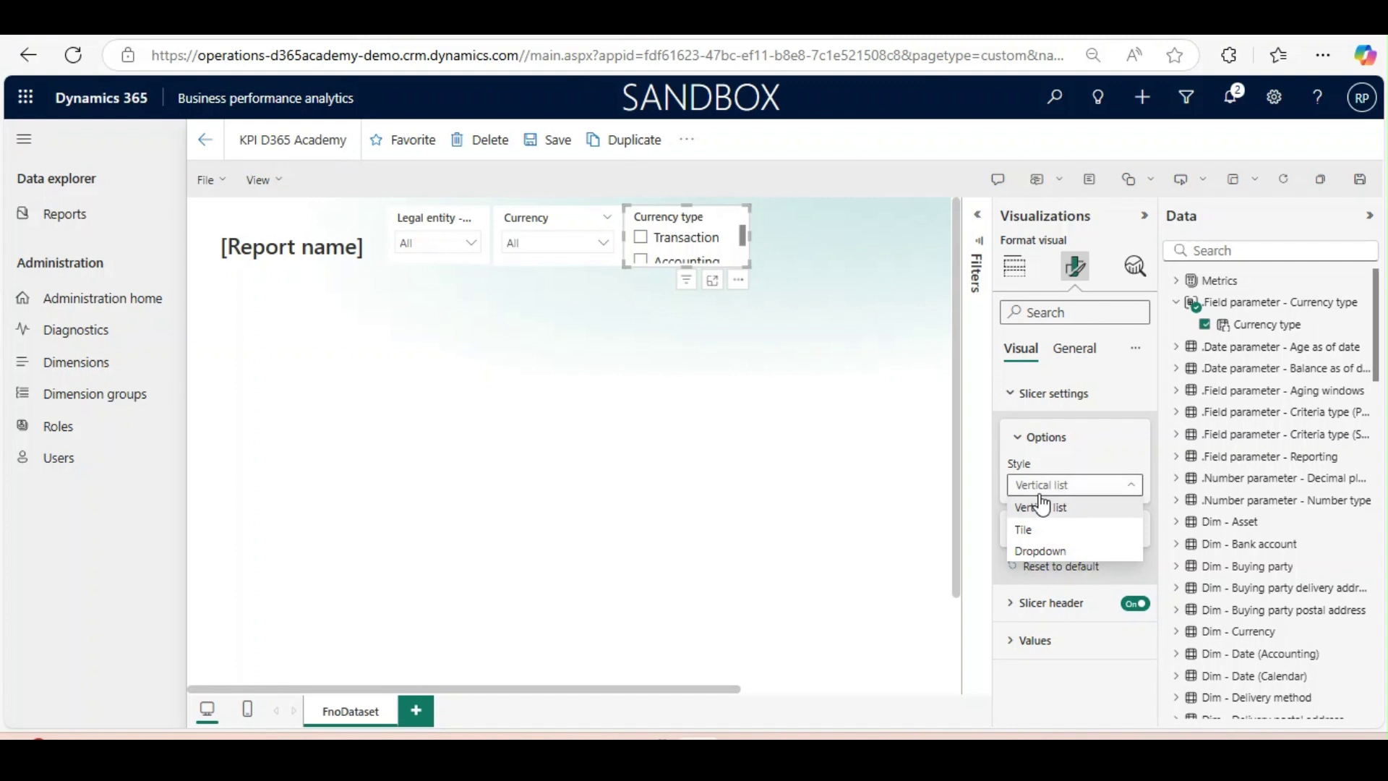
click(1045, 551)
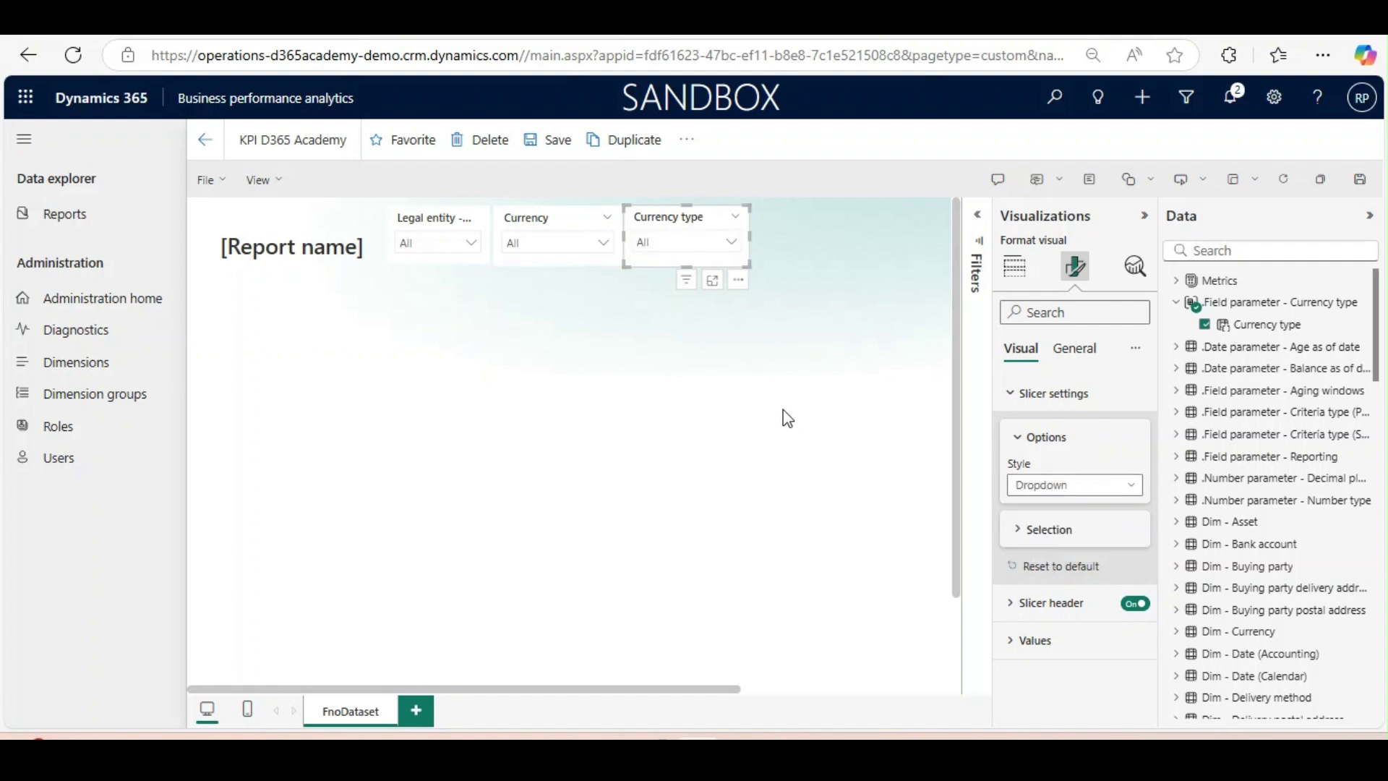
- Select Reporting in the Currency type slicer
click(732, 243)
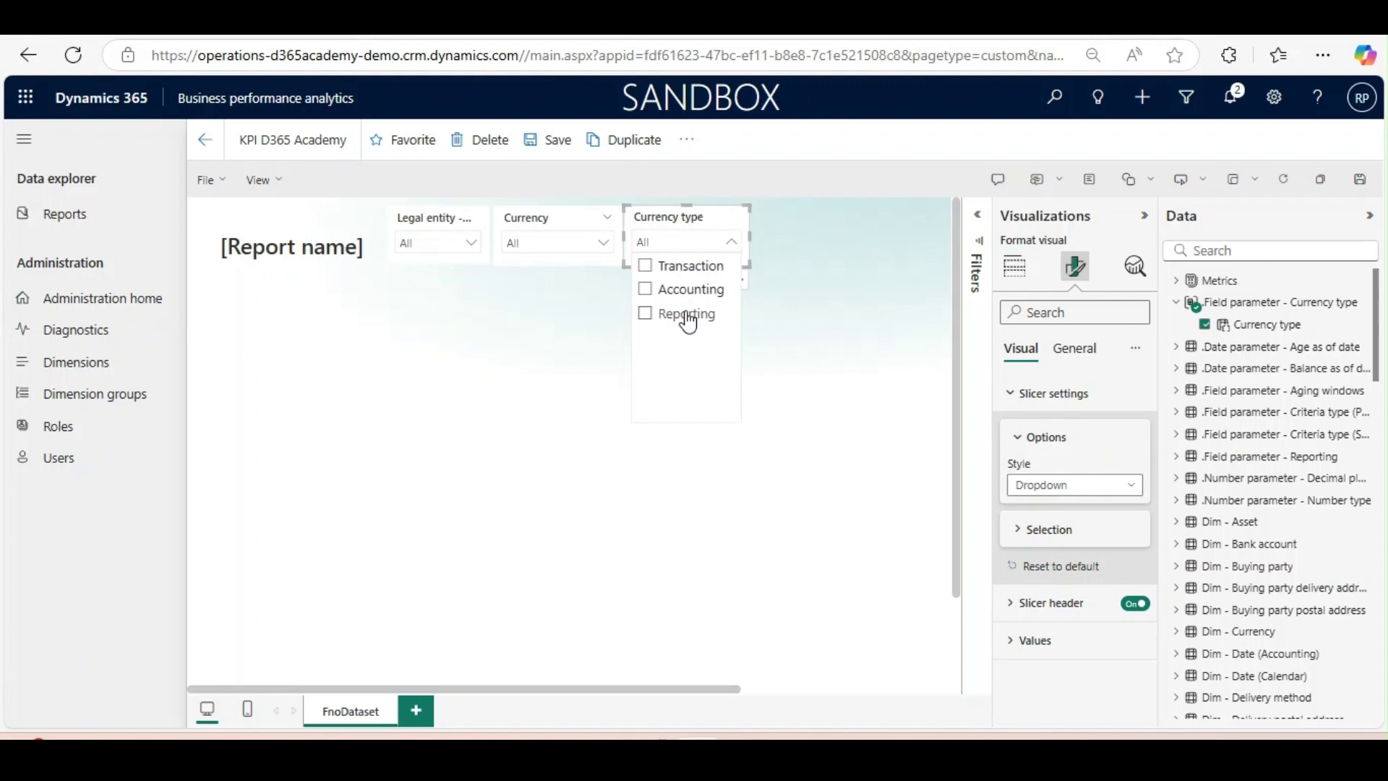
click(687, 315)
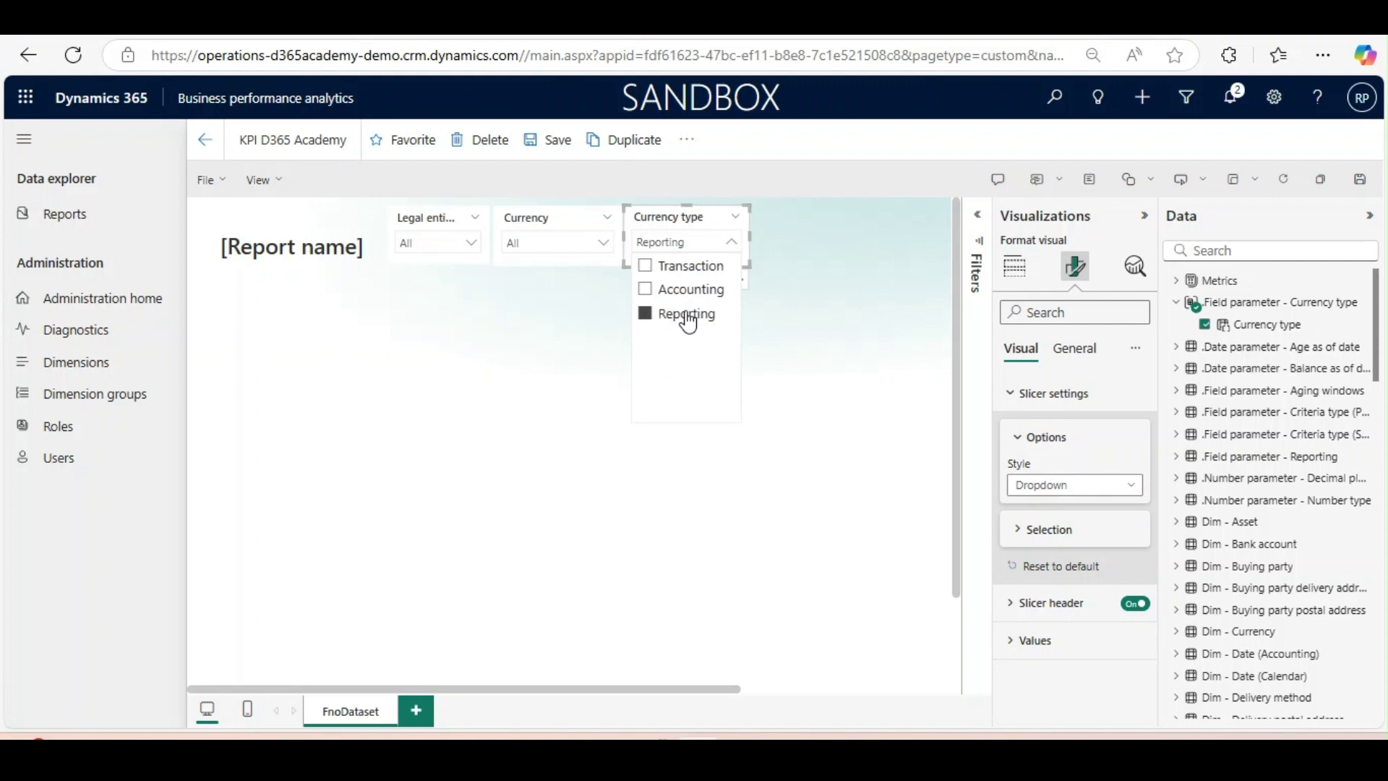
click(798, 276)
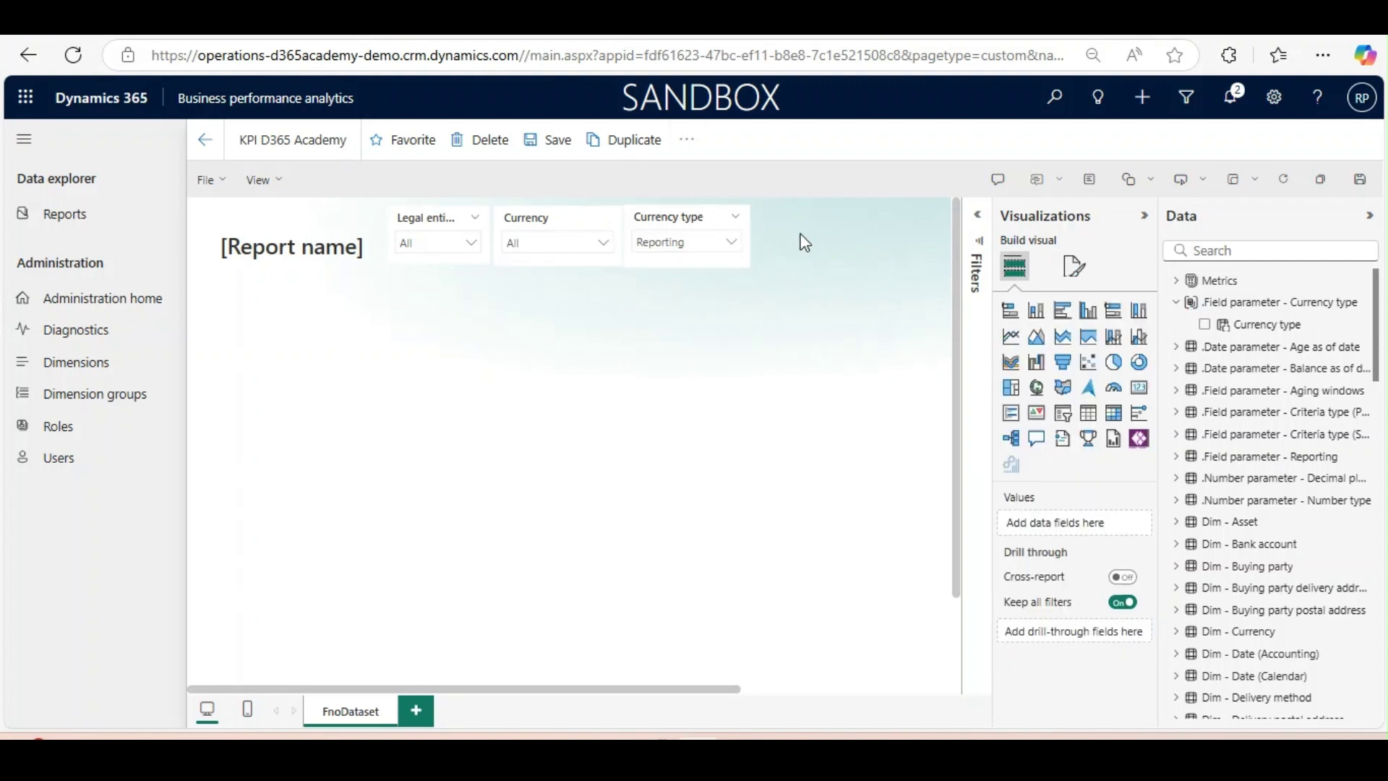
- Add a slicer on the Dim - Date (Accounting) hierarchy, removing Year, Quarter and Month
click(1062, 413)
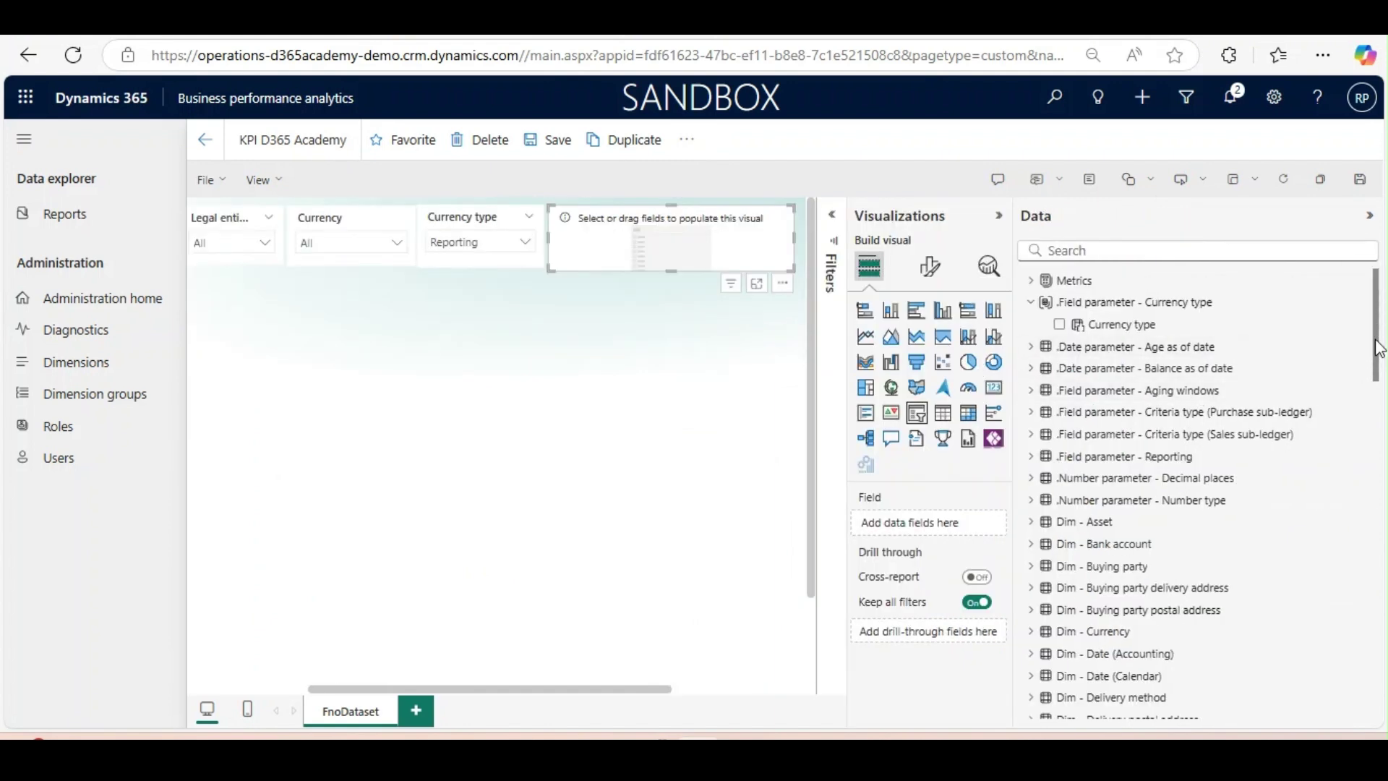
drag(1372, 340, 1370, 431)
click(1031, 395)
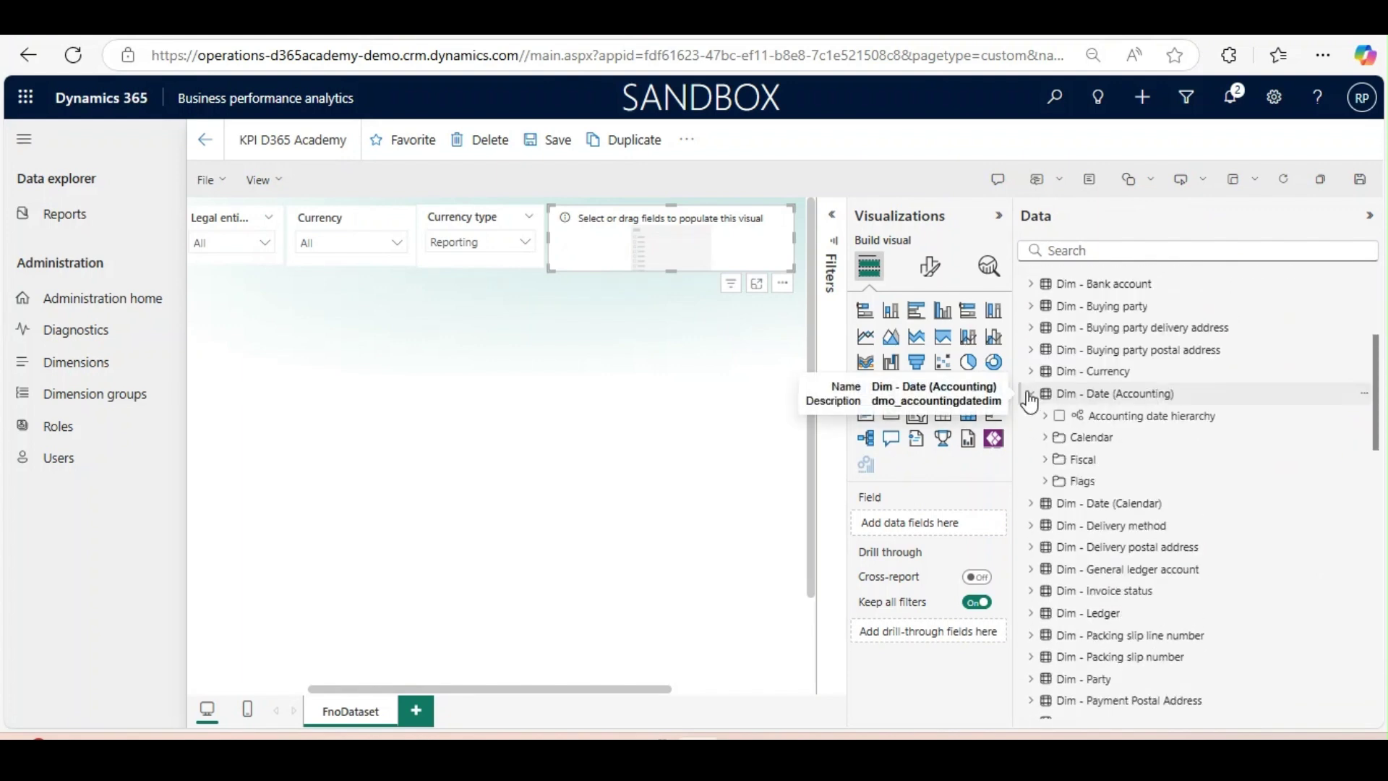
click(1043, 417)
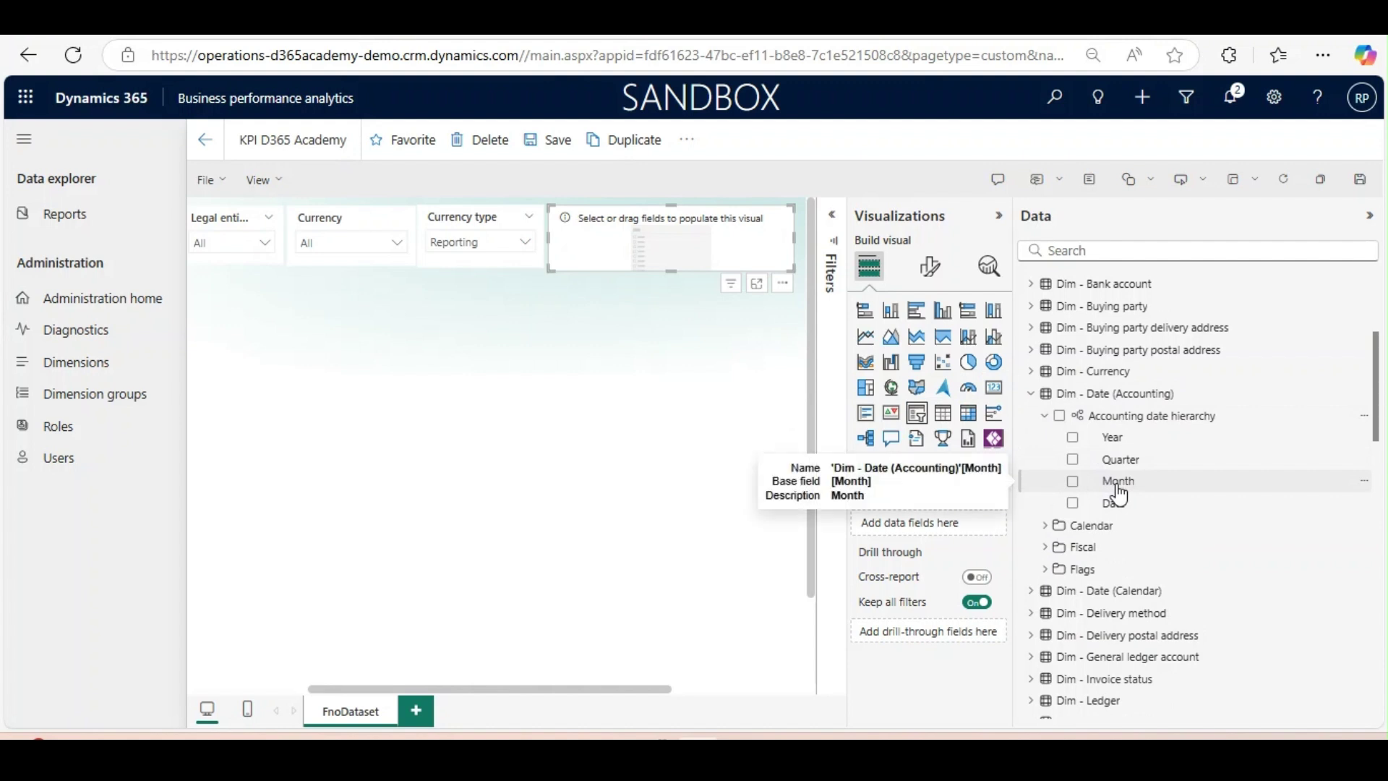
click(1074, 504)
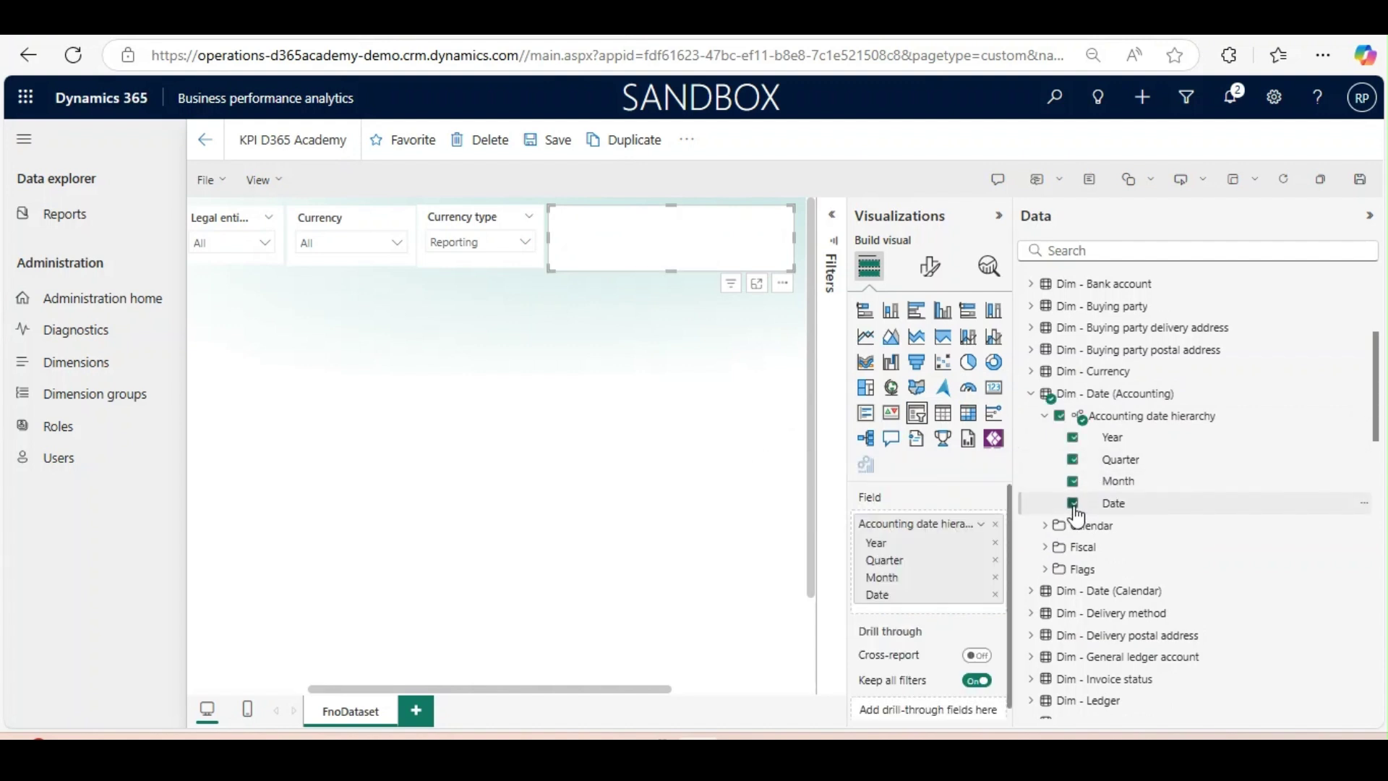
click(995, 542)
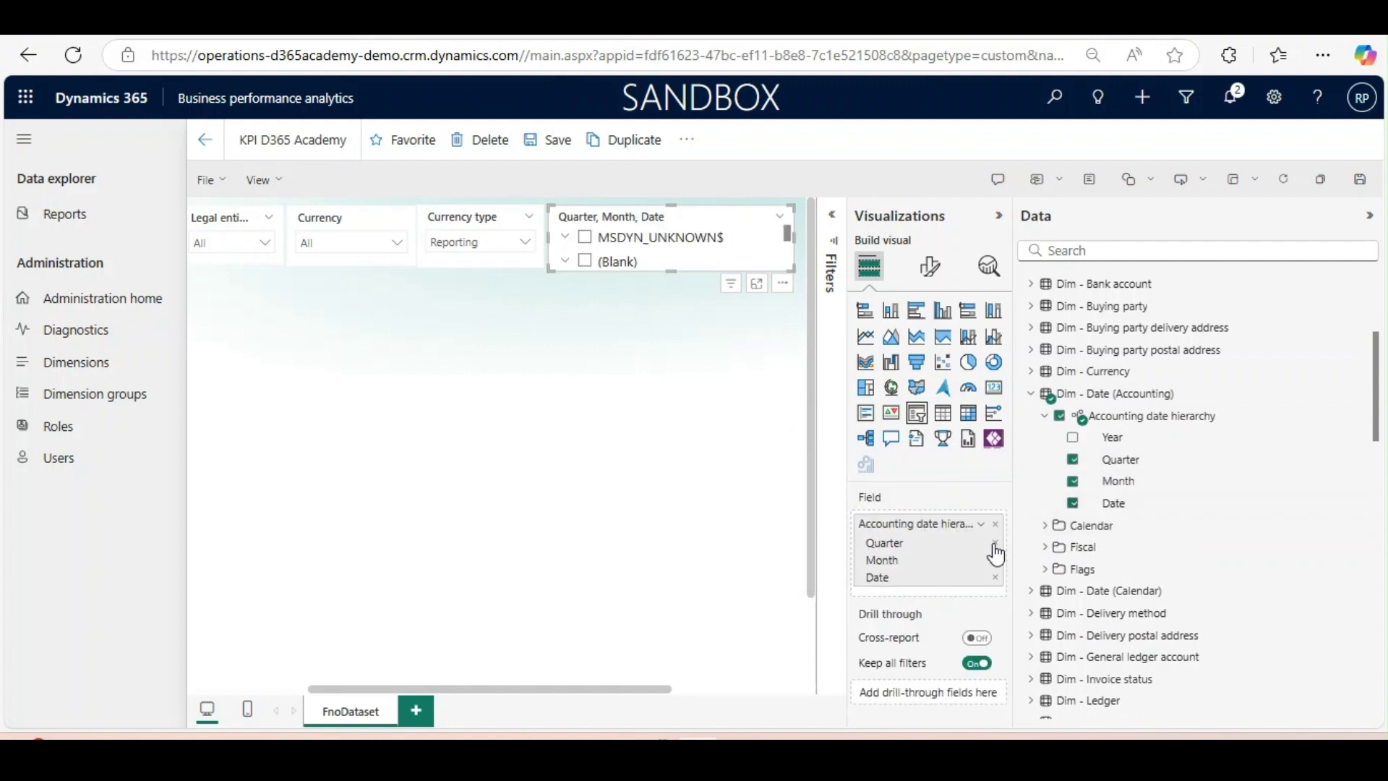
click(995, 543)
click(995, 544)
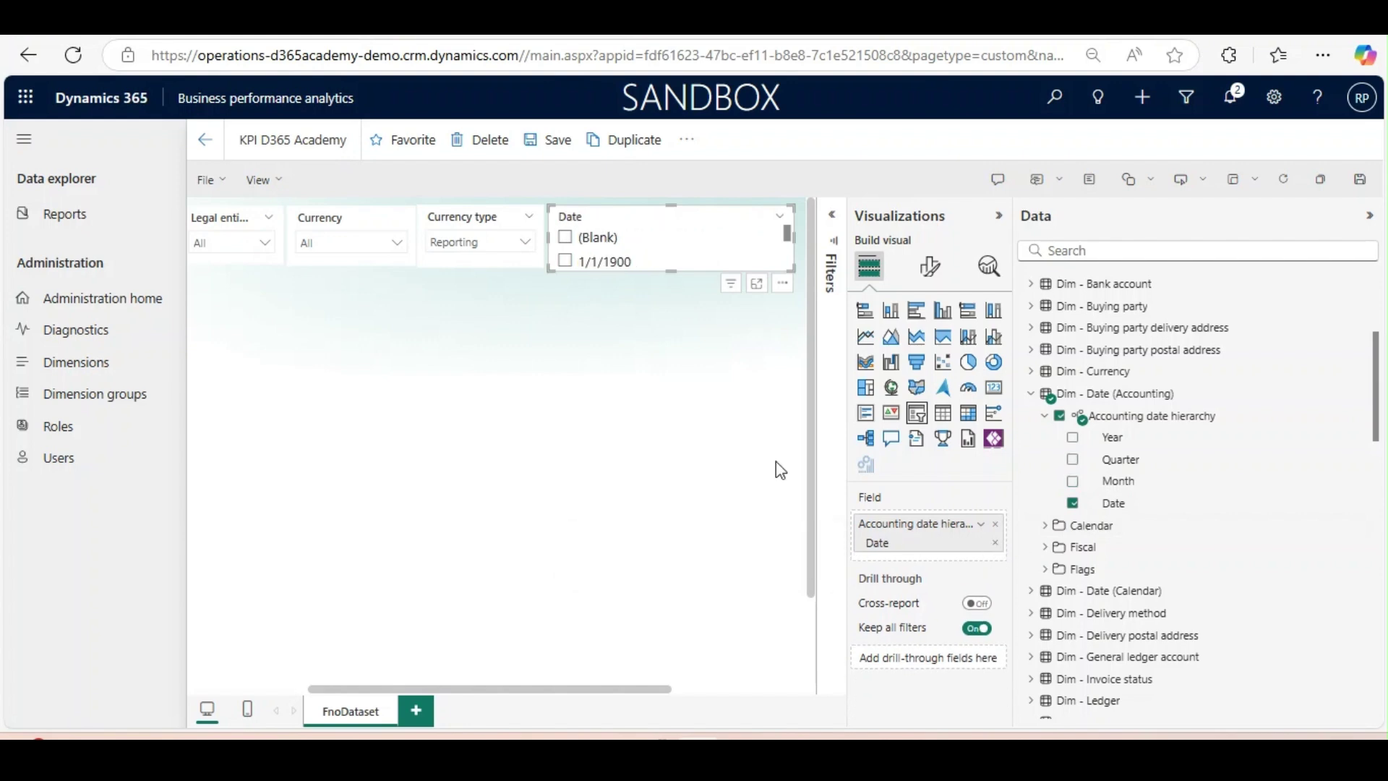
- Style the date slicer as Between, spanning 1/1/2015 to 12/31/2030
click(926, 267)
click(864, 393)
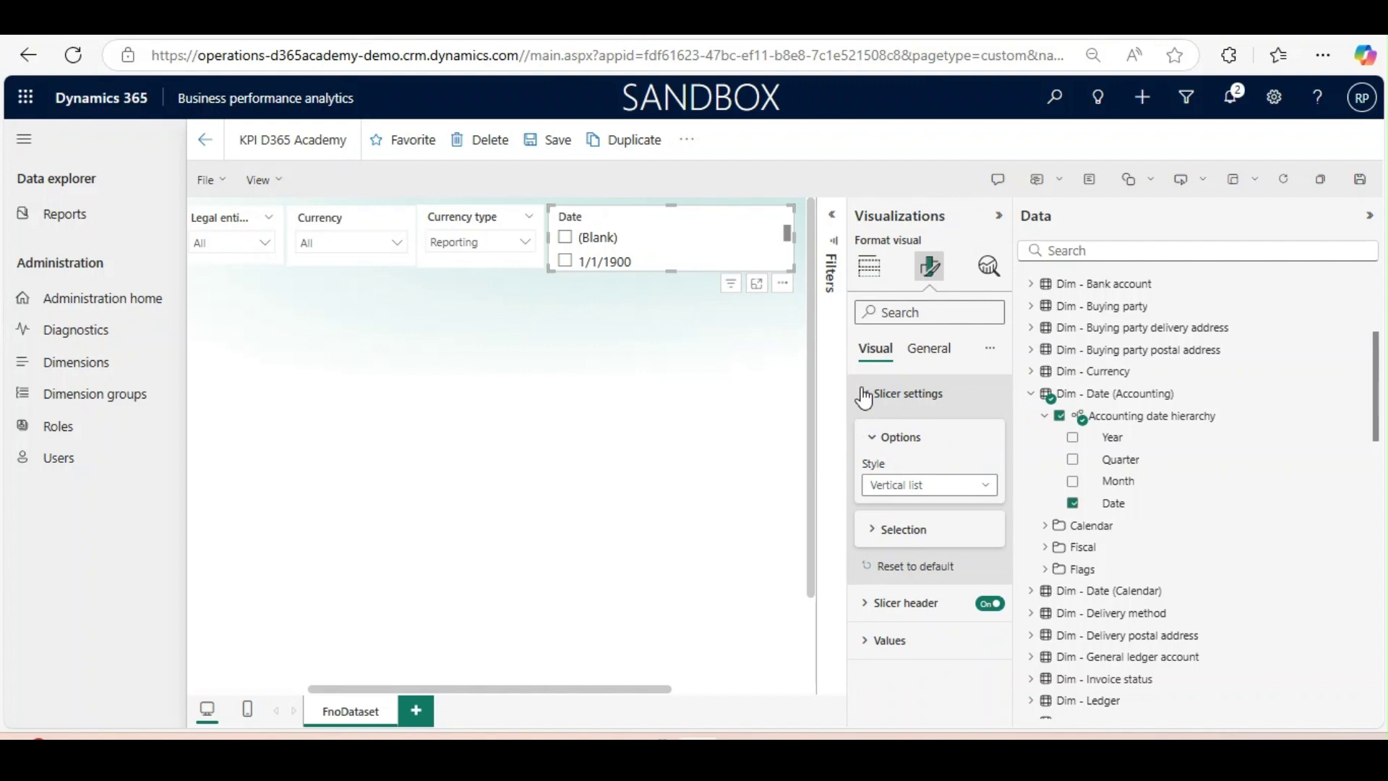
click(907, 488)
key(Escape)
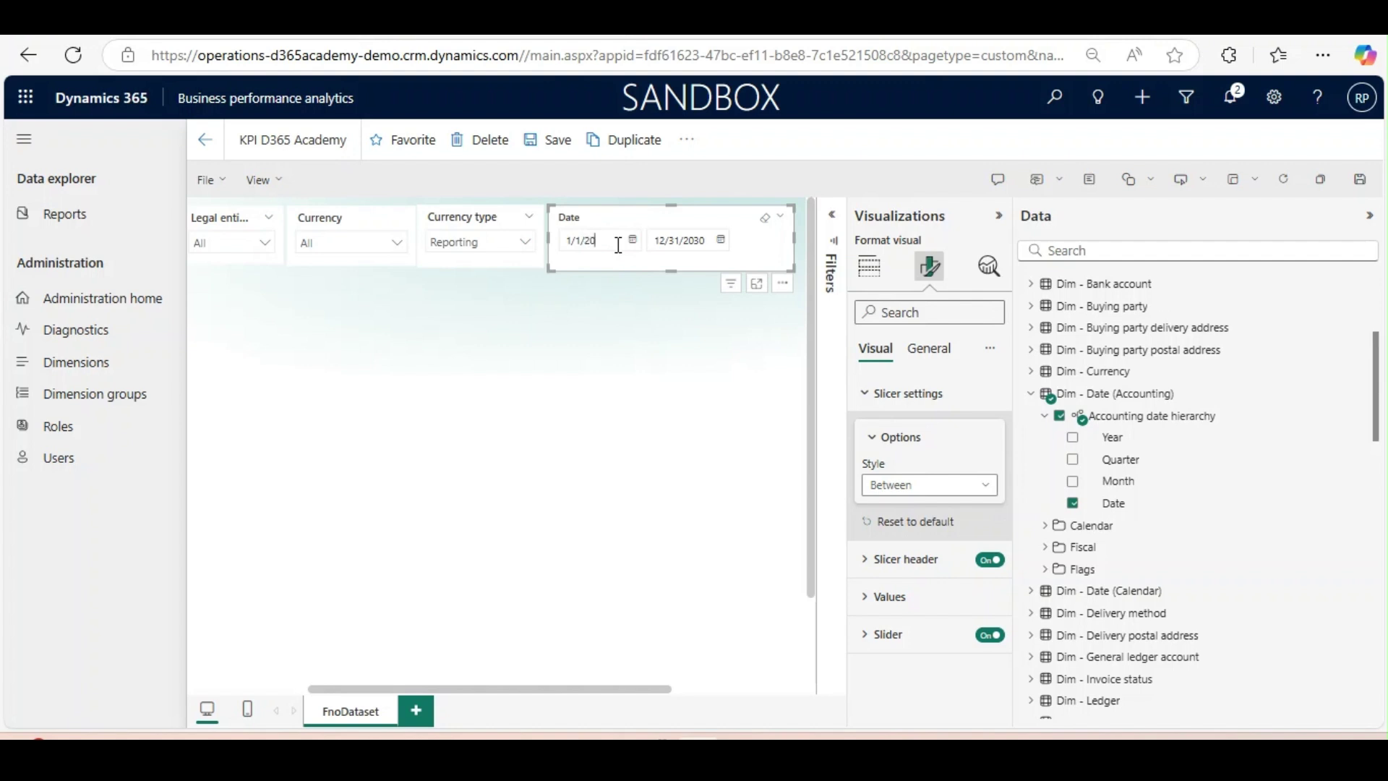
click(720, 240)
click(479, 348)
drag(562, 690, 334, 696)
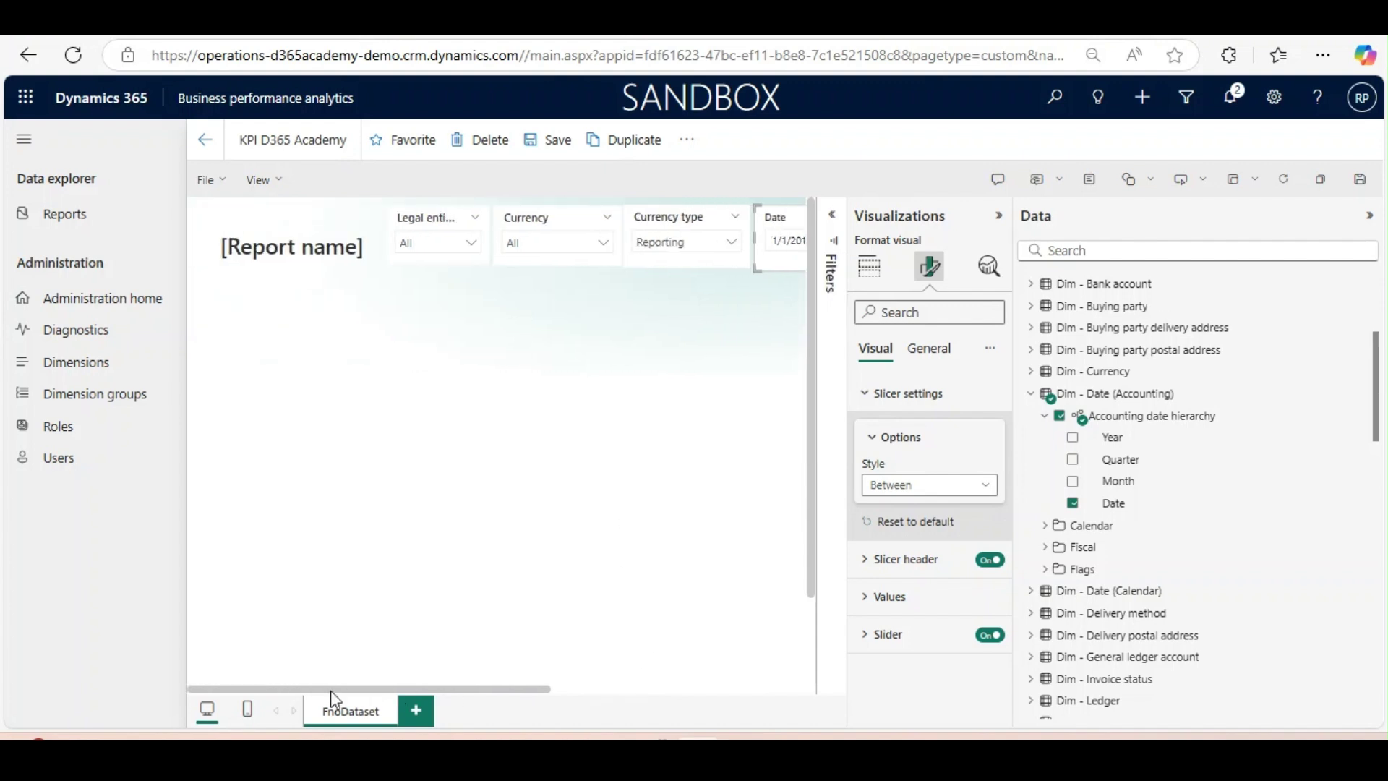
- Add a KPI visual below the title, resized to a short, wide box
click(490, 471)
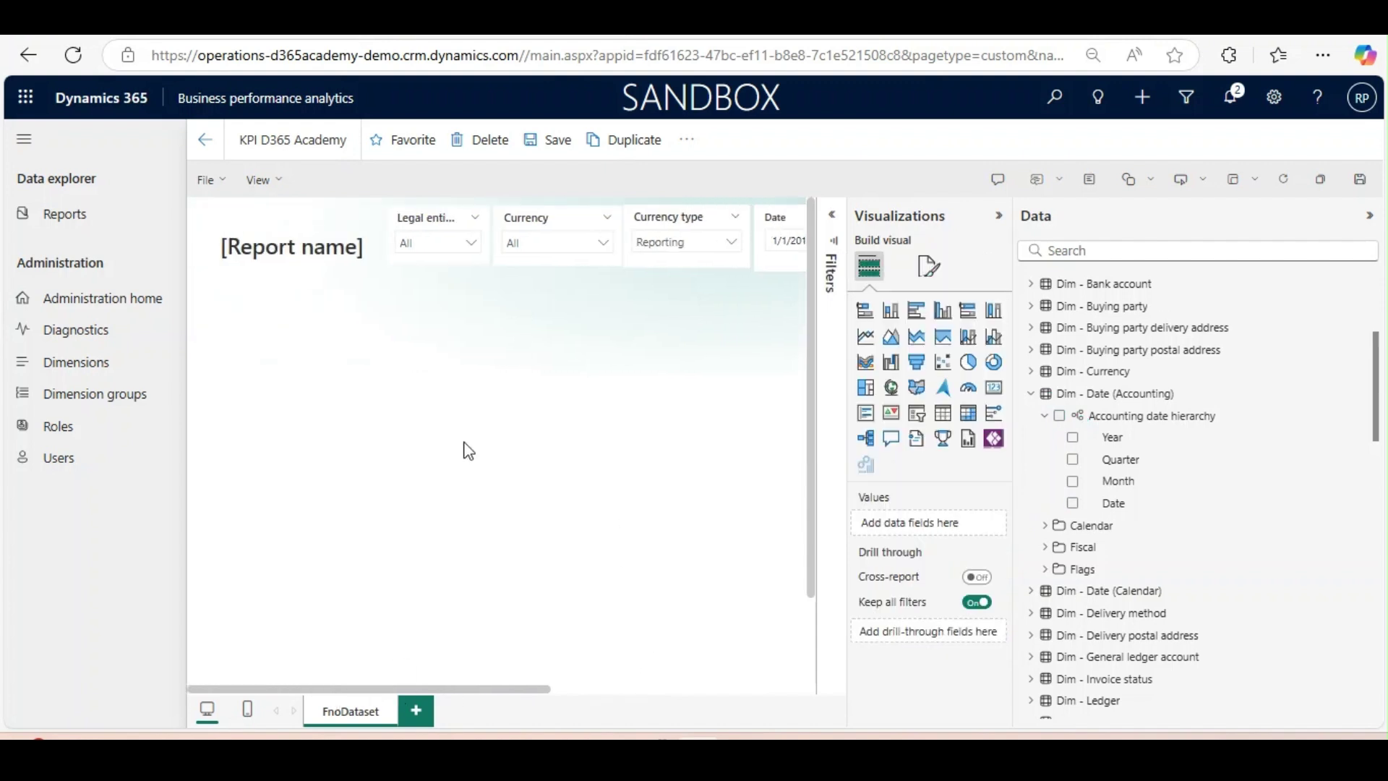
click(891, 416)
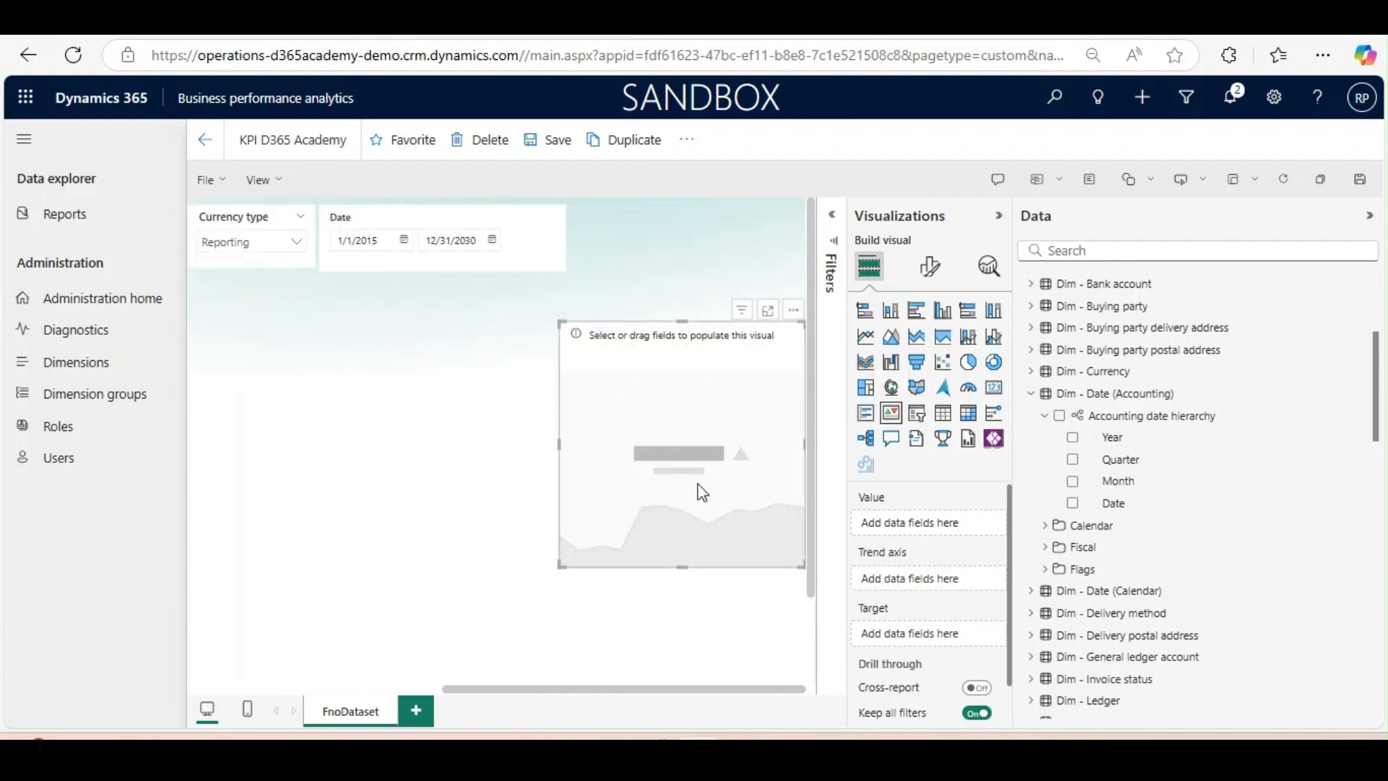
drag(706, 486, 332, 449)
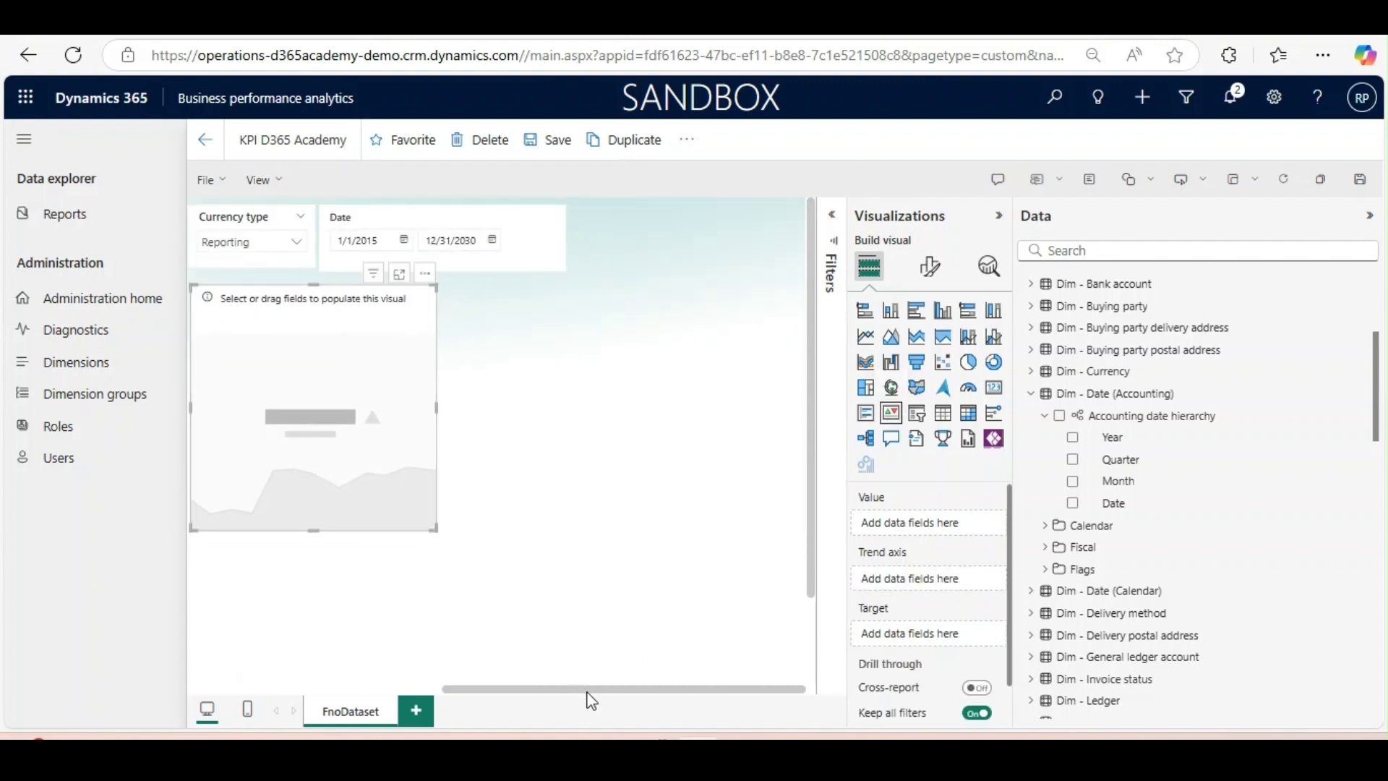
drag(590, 690, 303, 687)
drag(688, 420, 257, 409)
drag(314, 516, 315, 381)
drag(438, 327, 500, 326)
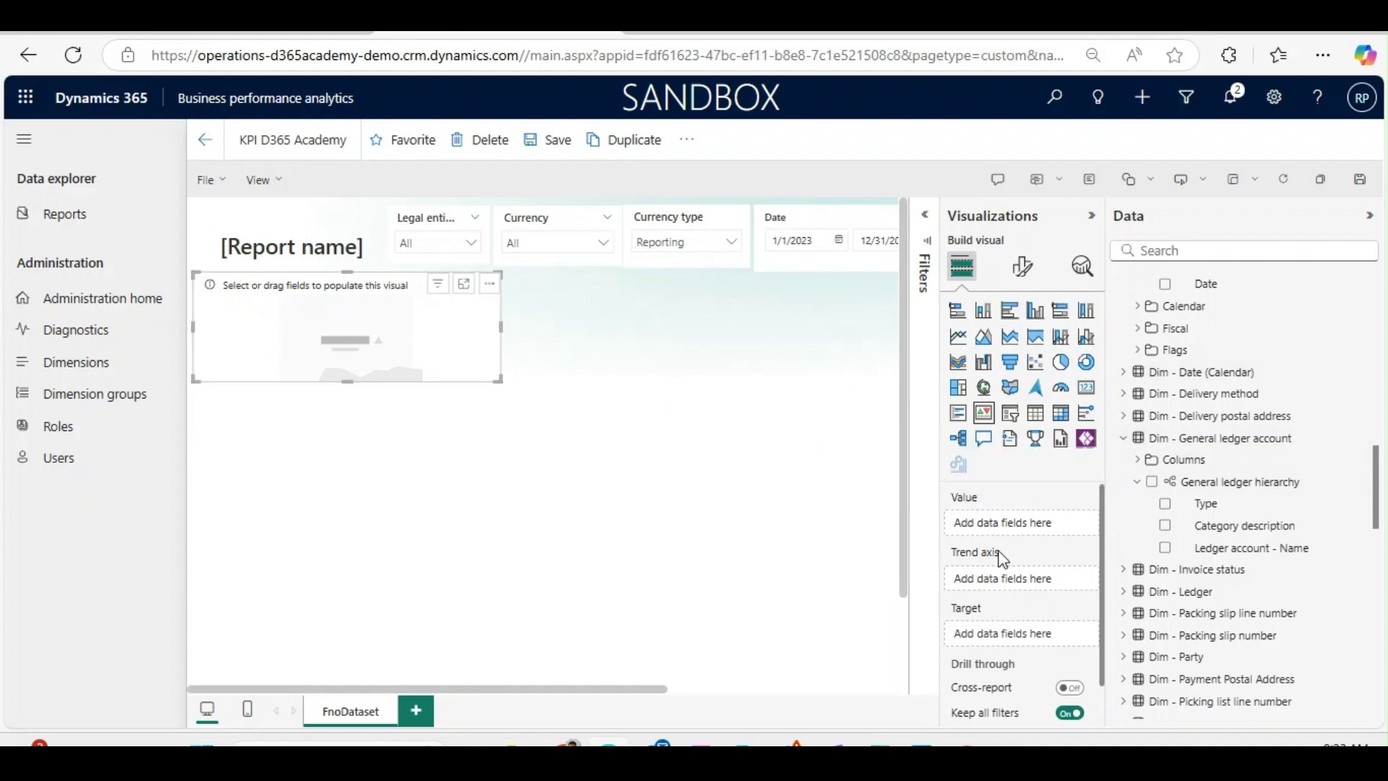
- Set General ledger amount as the KPI visual's value
drag(1378, 466, 1381, 260)
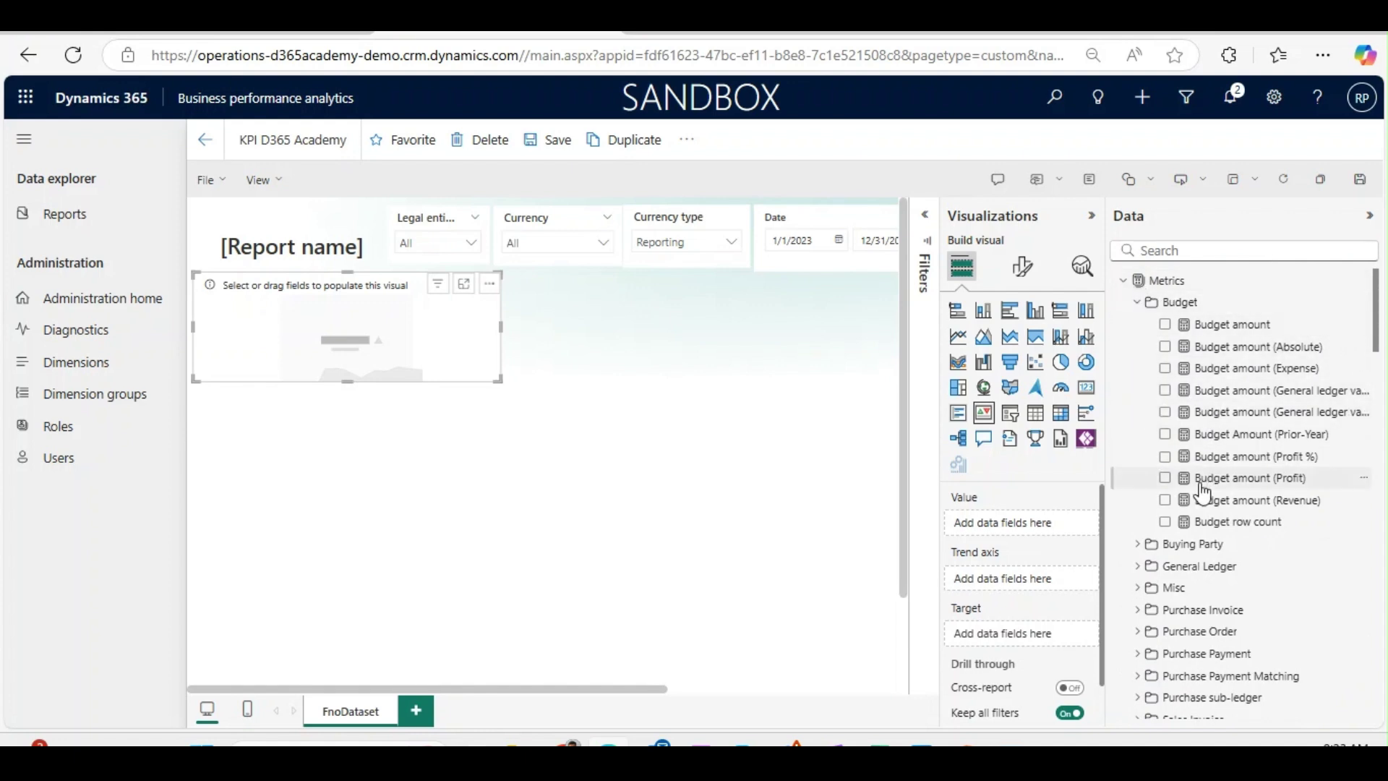
click(1138, 567)
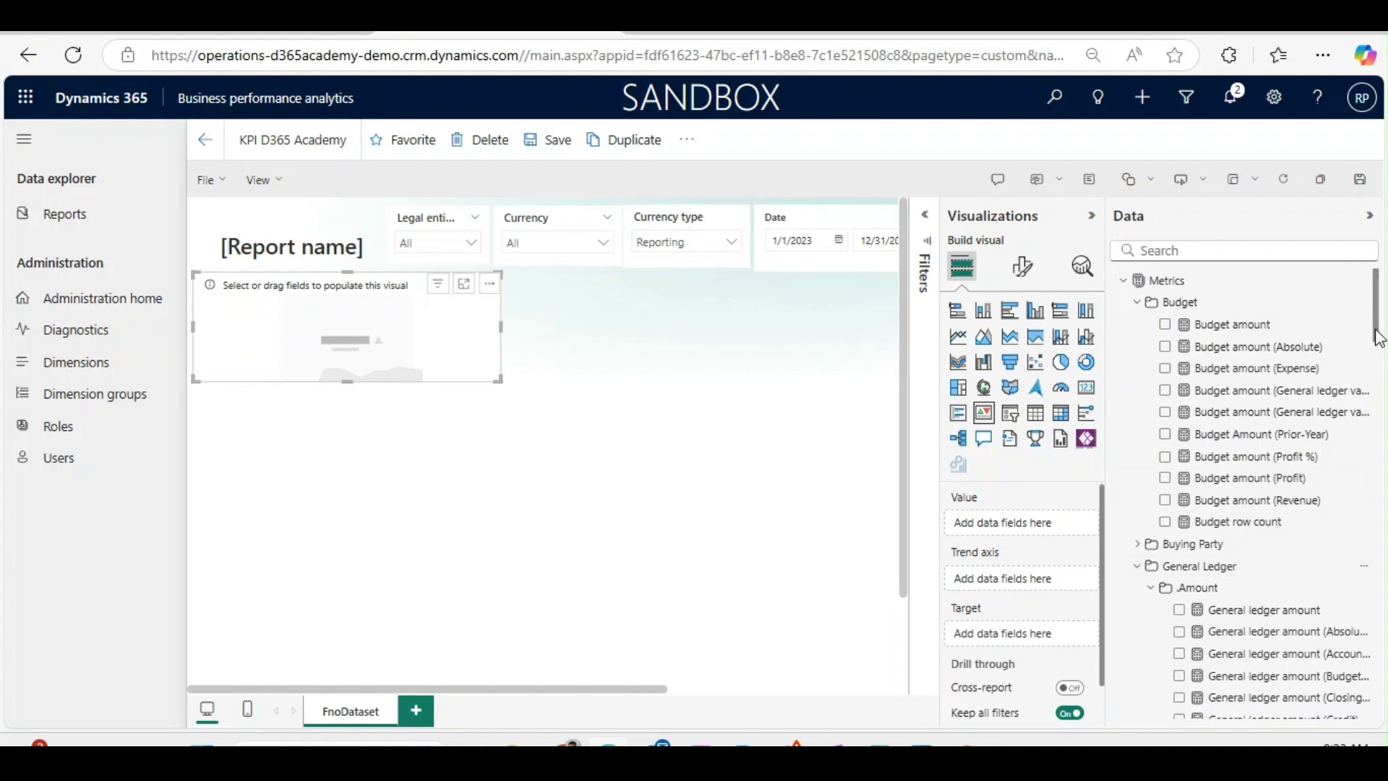
drag(1379, 338, 1380, 386)
drag(1266, 288, 1038, 523)
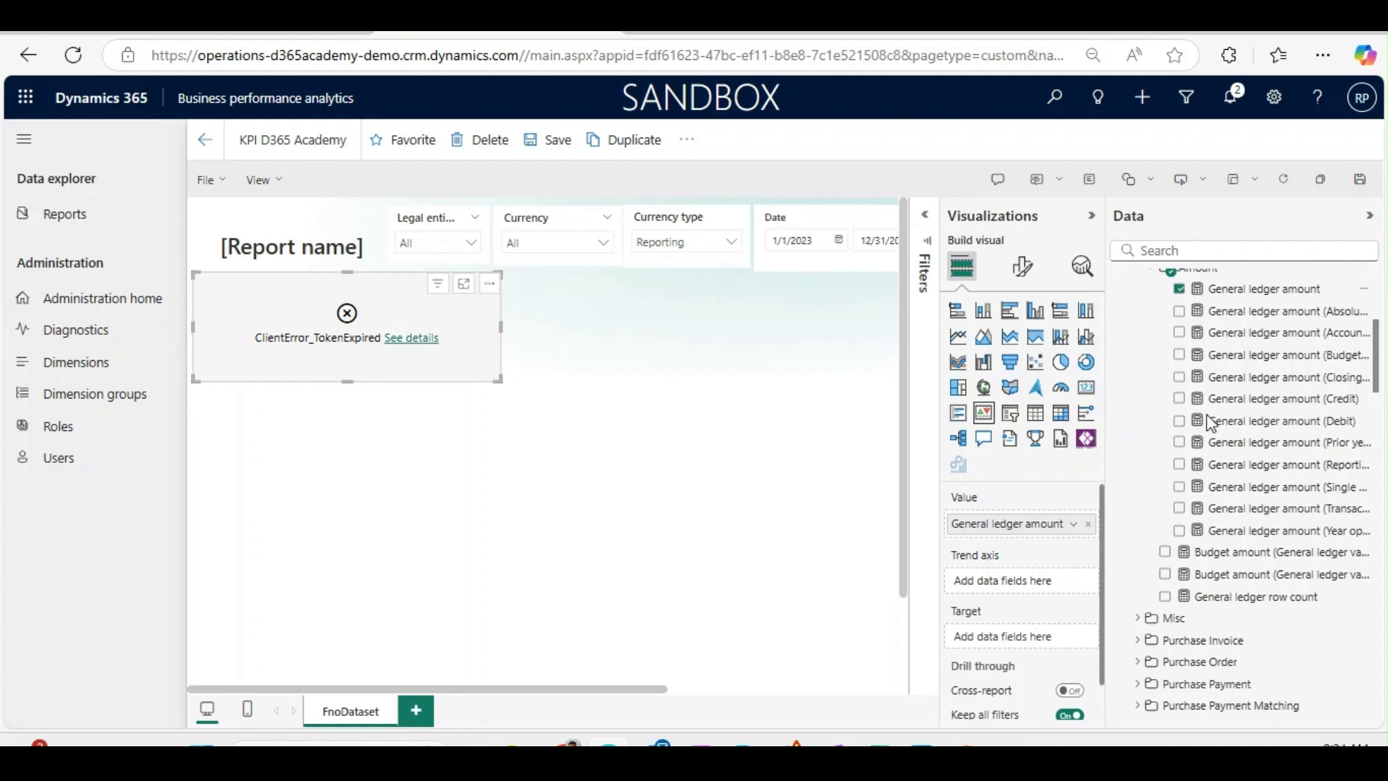
- Use the accounting date Quarter as trend axis and Budget amount as target
scroll(1376, 359, up, 5)
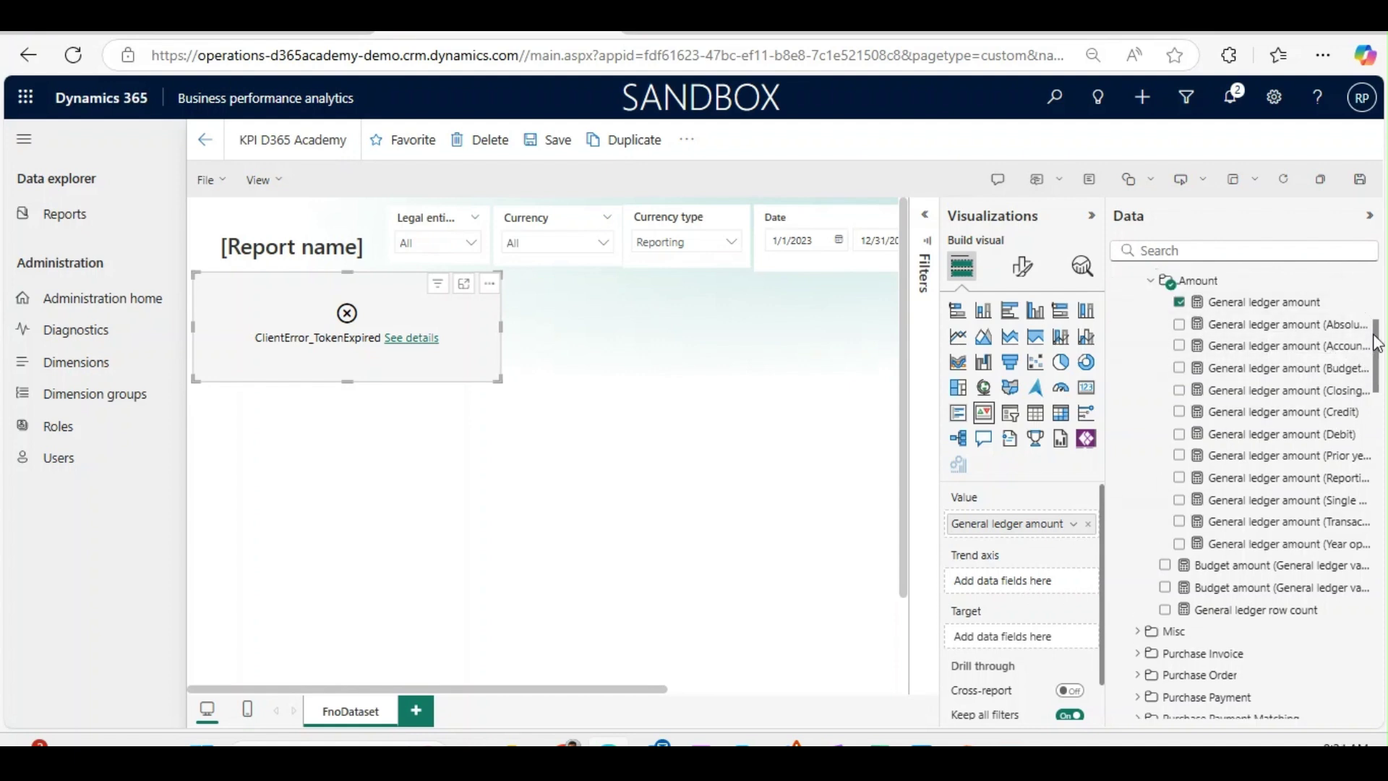
scroll(1124, 303, down, 5)
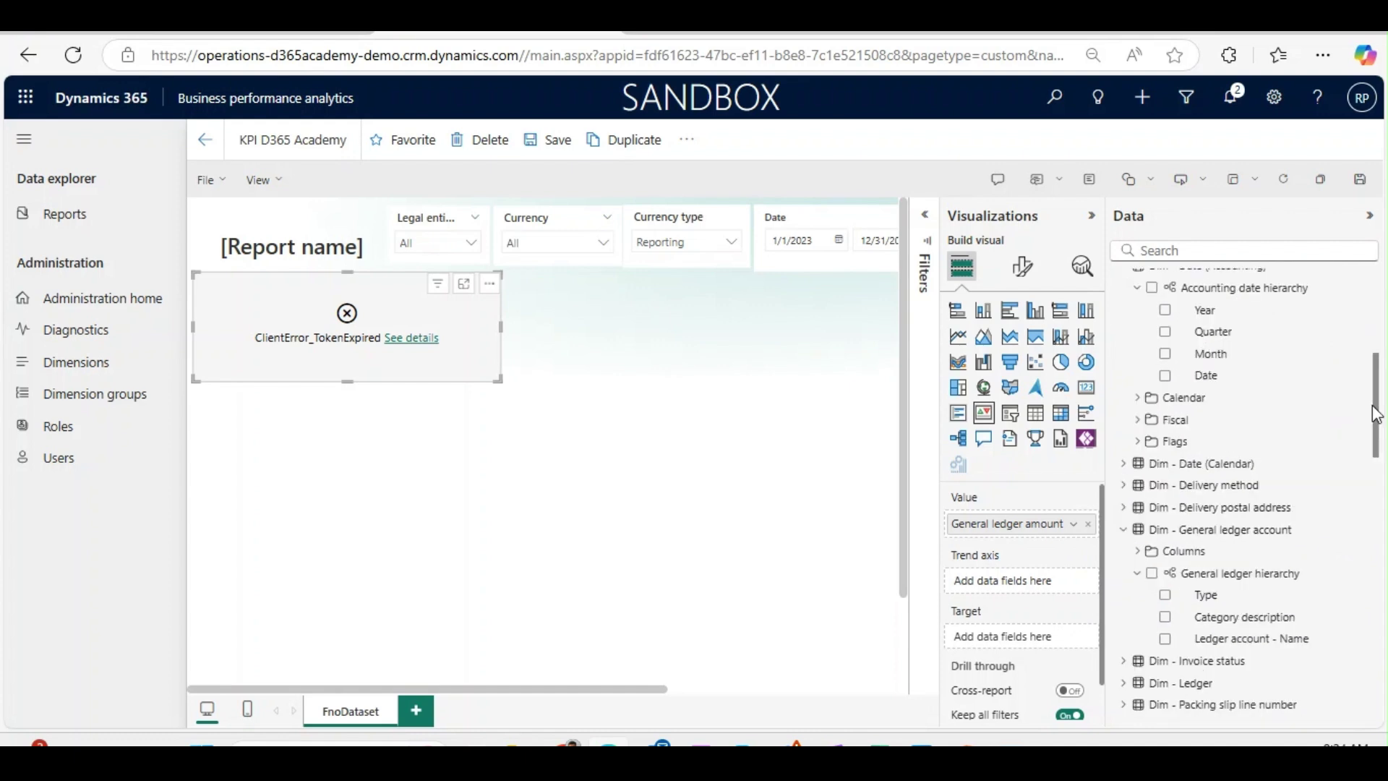
scroll(1126, 347, up, 2)
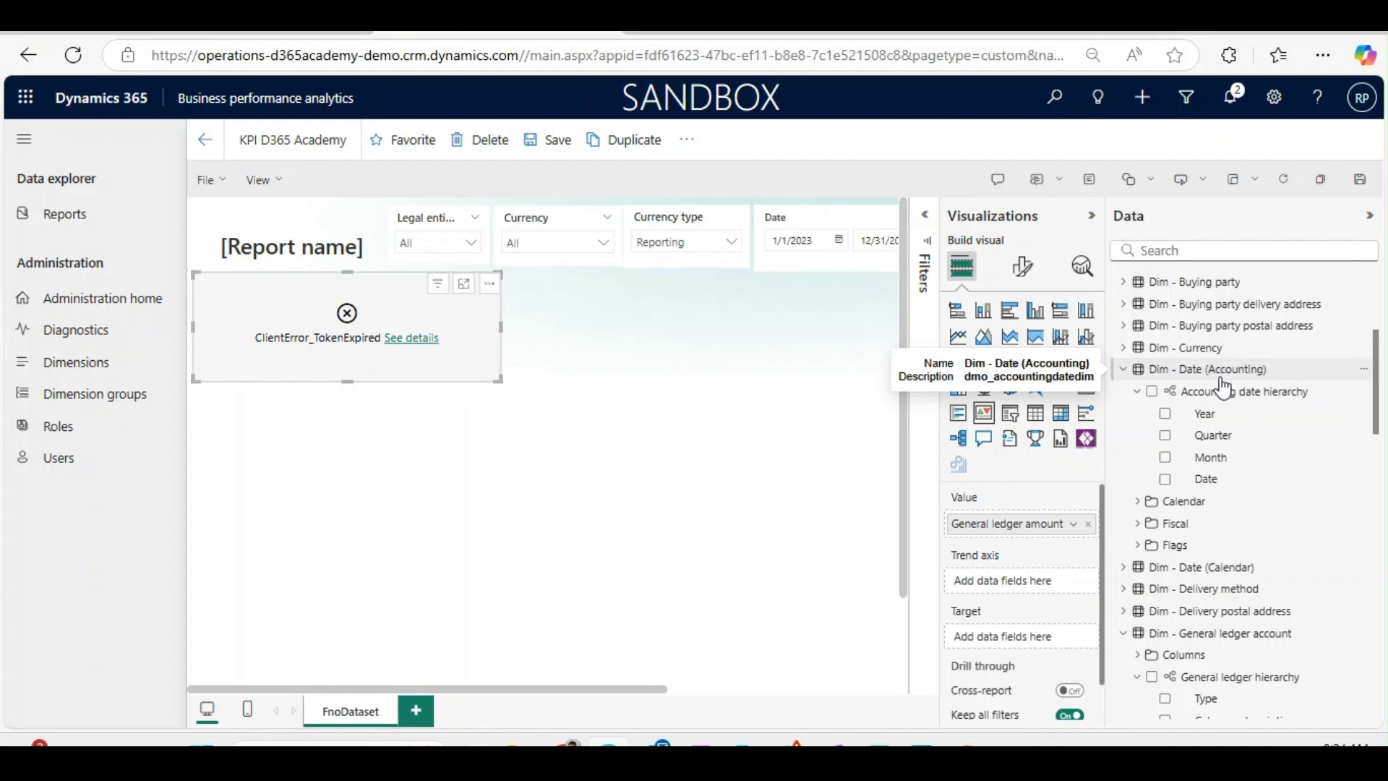
click(1165, 438)
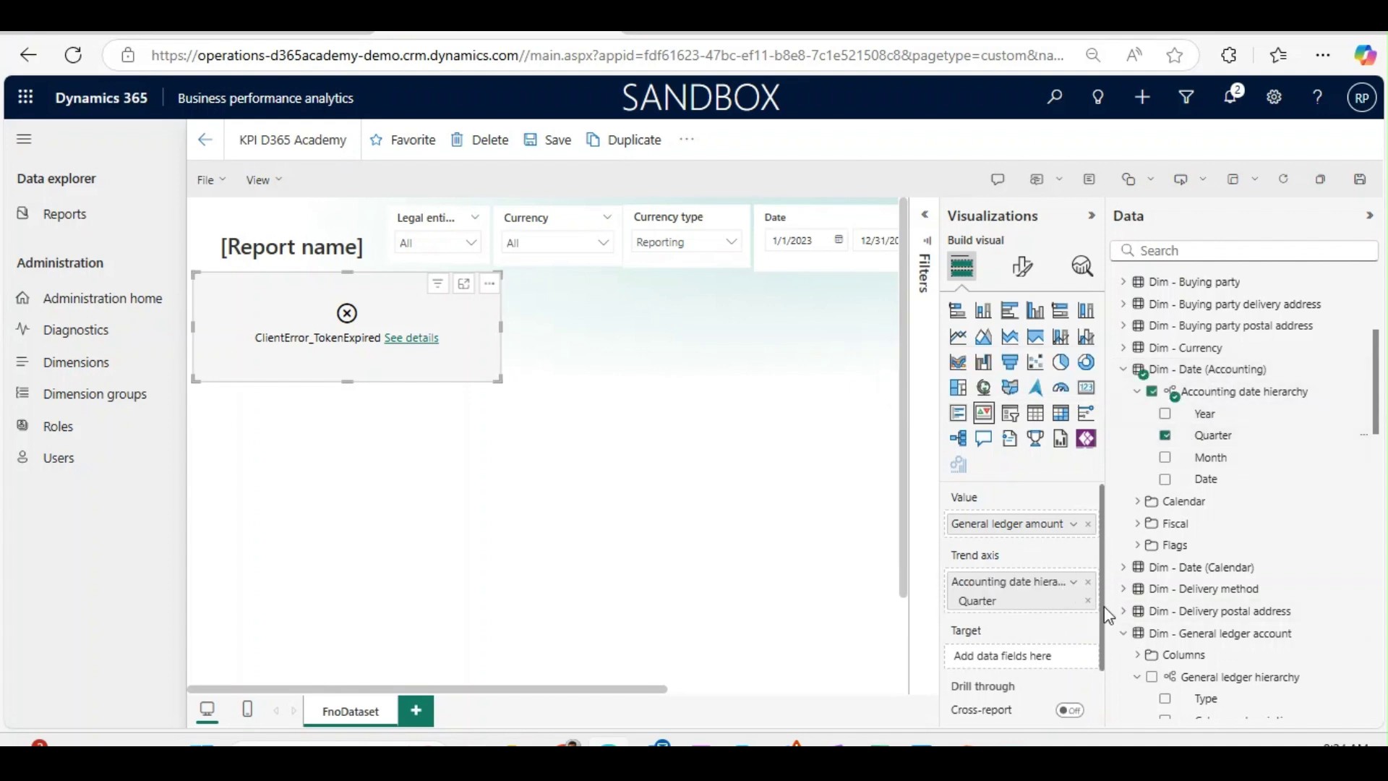
scroll(1020, 633, down, 1)
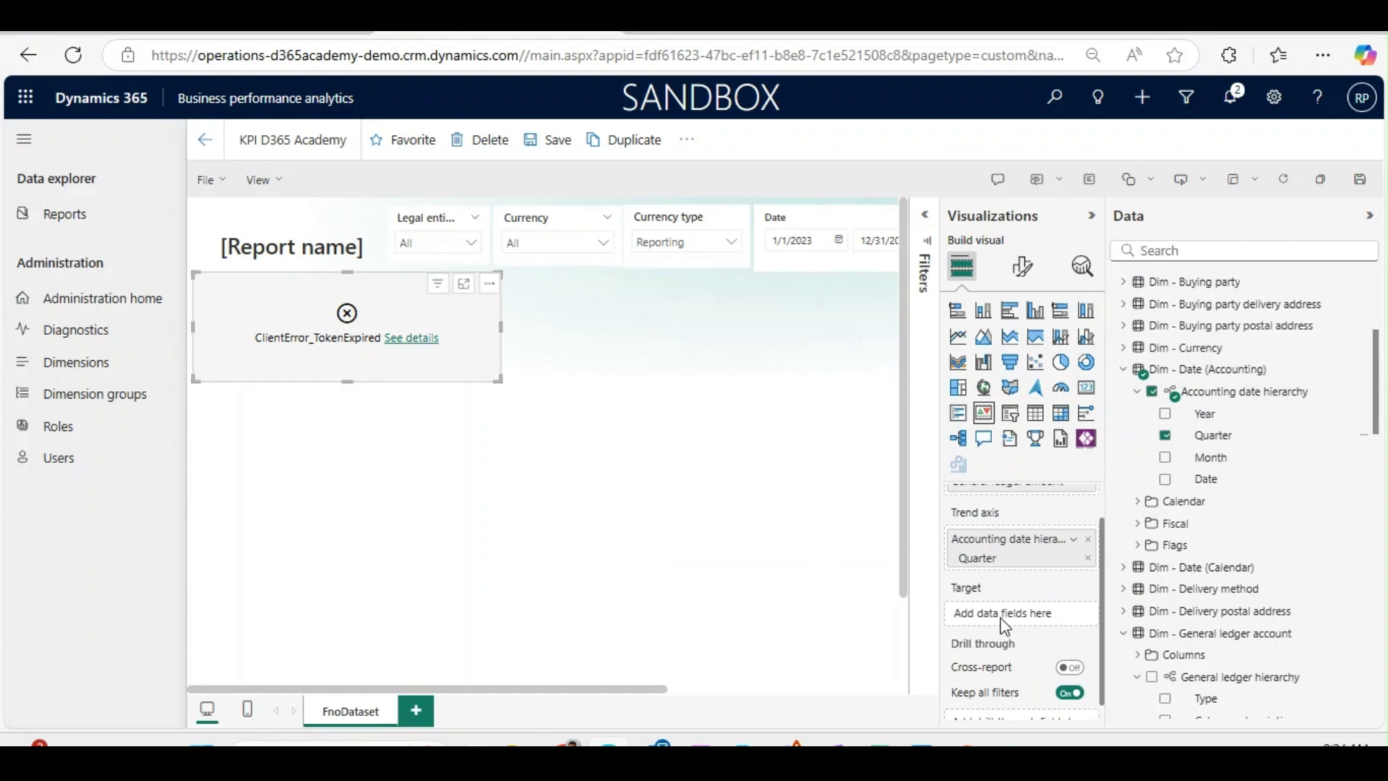
drag(1380, 381, 1378, 248)
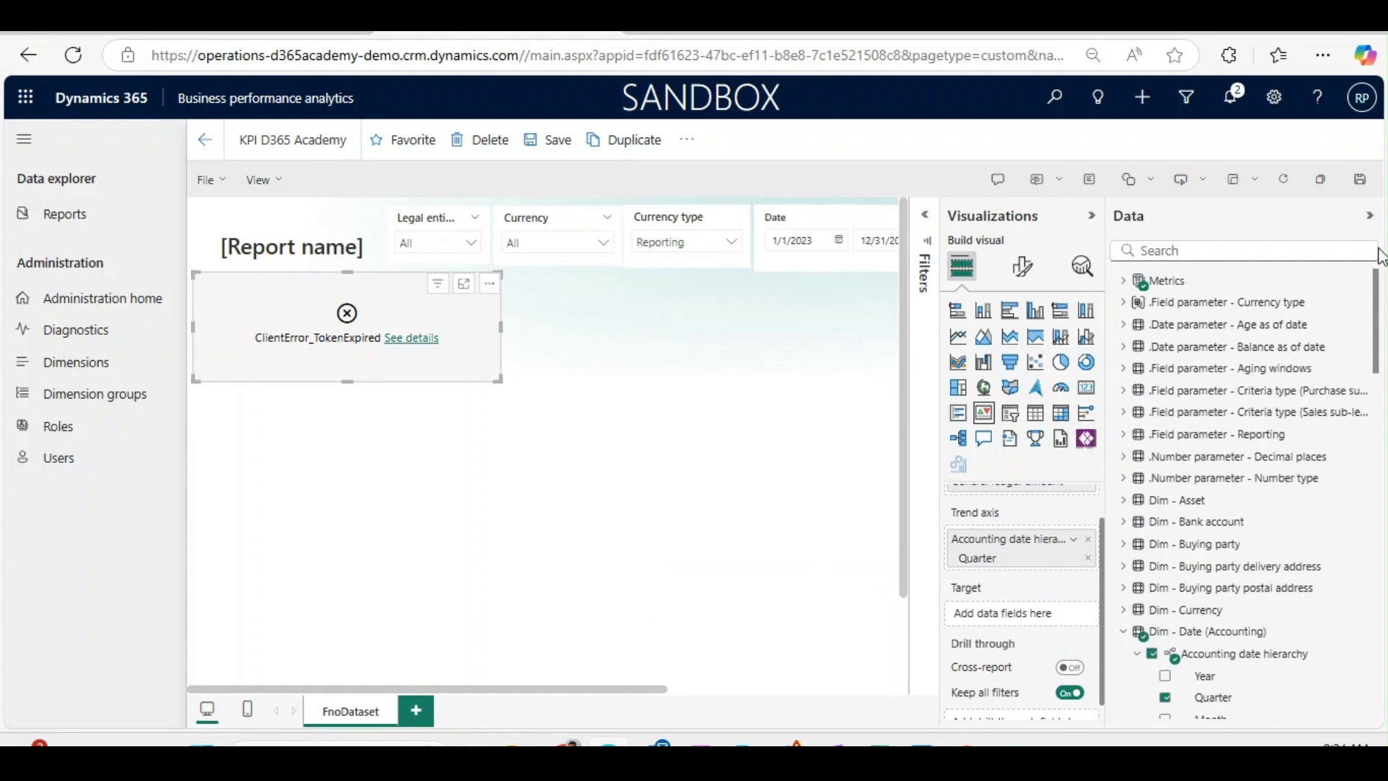
click(1121, 280)
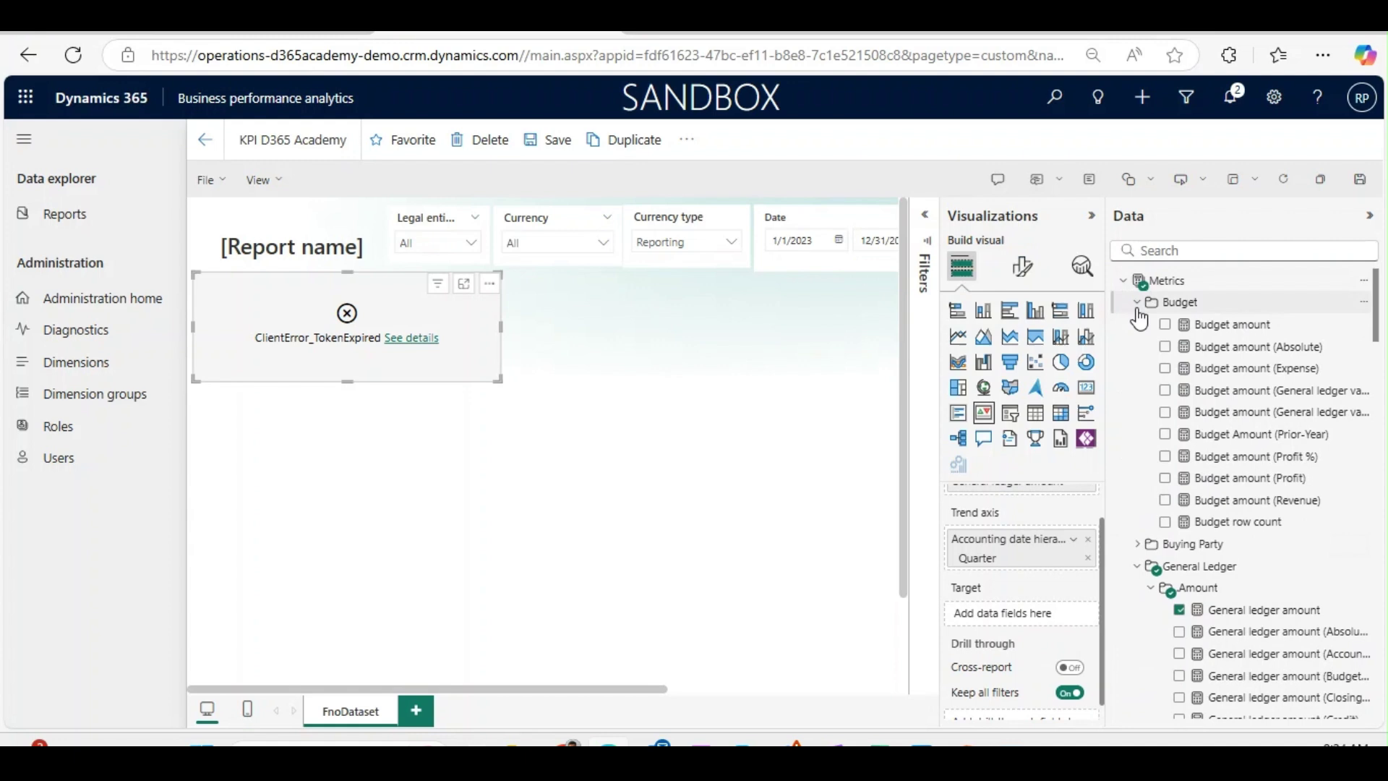
drag(1233, 337, 1030, 621)
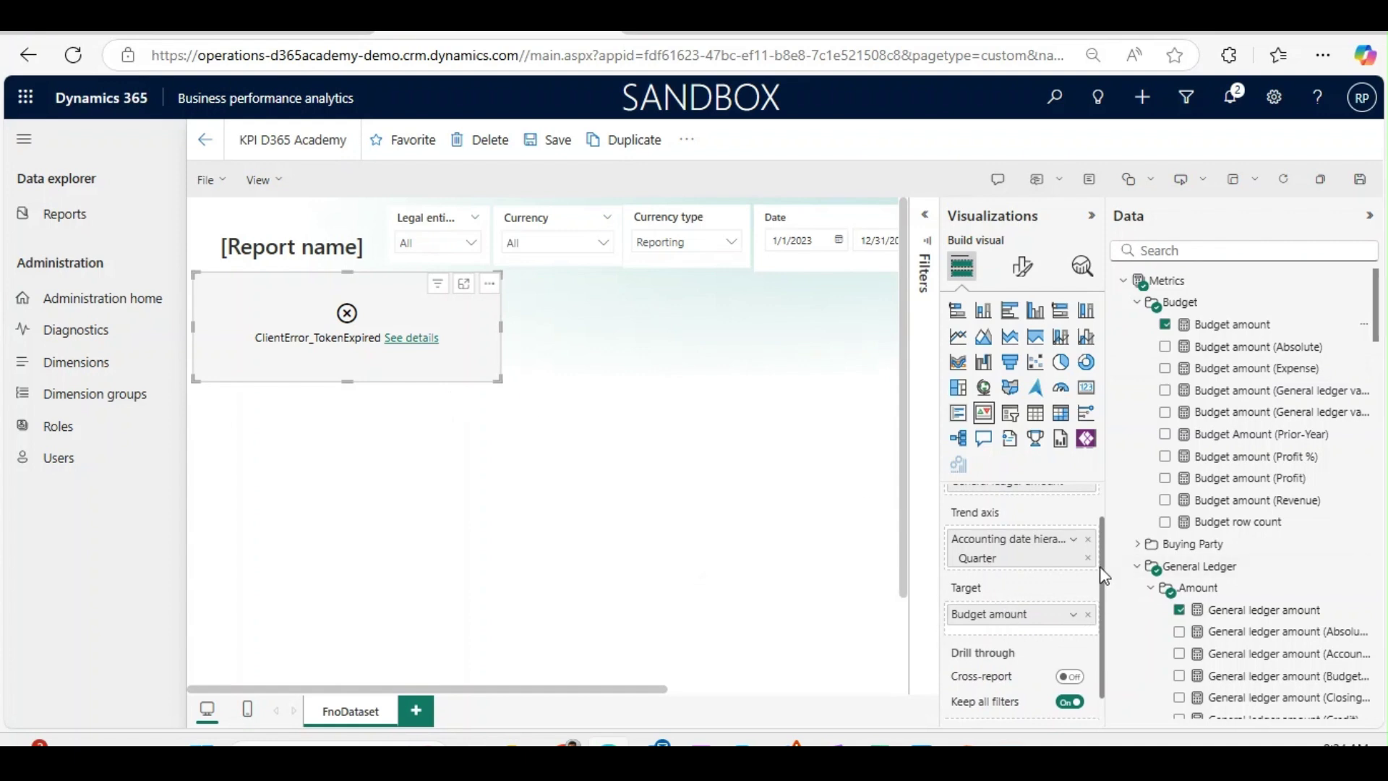
scroll(1099, 566, up, 1)
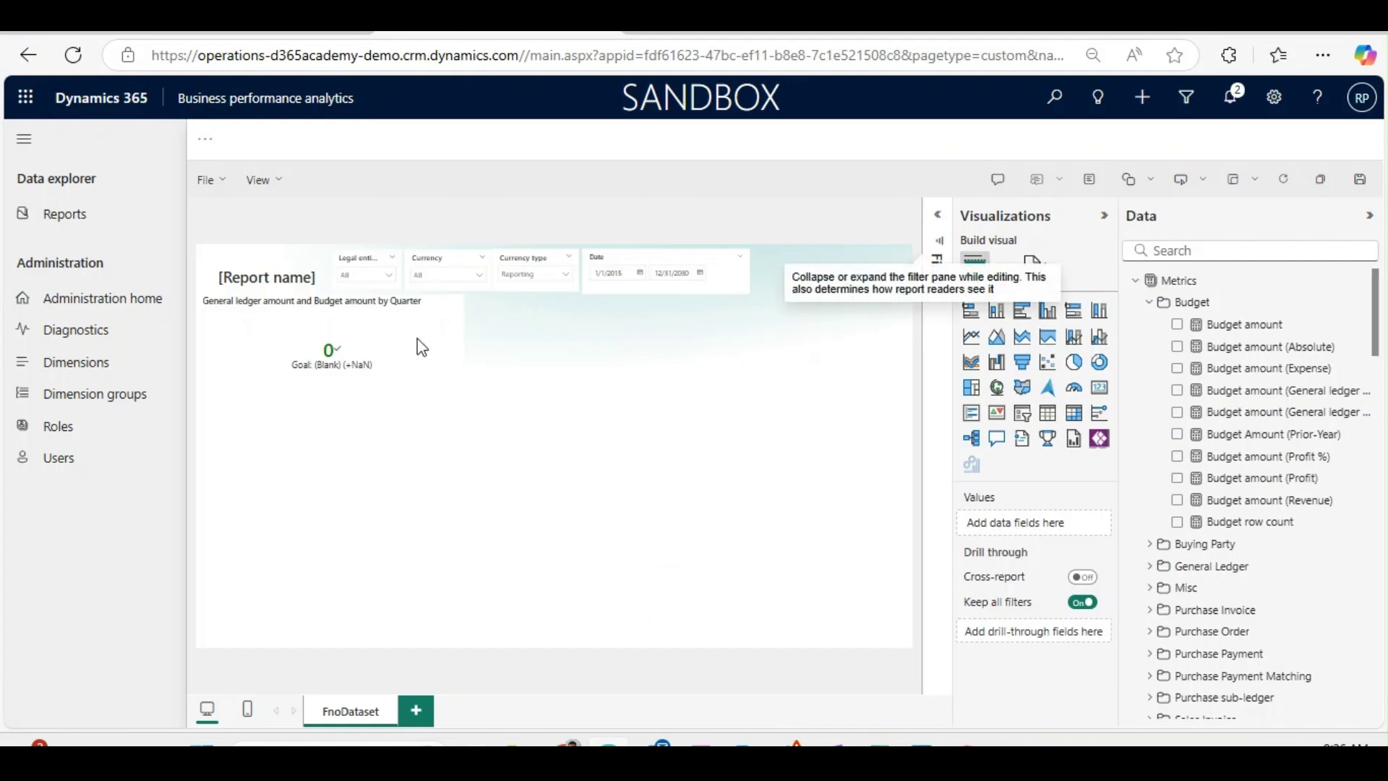
- Filter the KPI visual on General ledger account Type to Revenue only
click(294, 351)
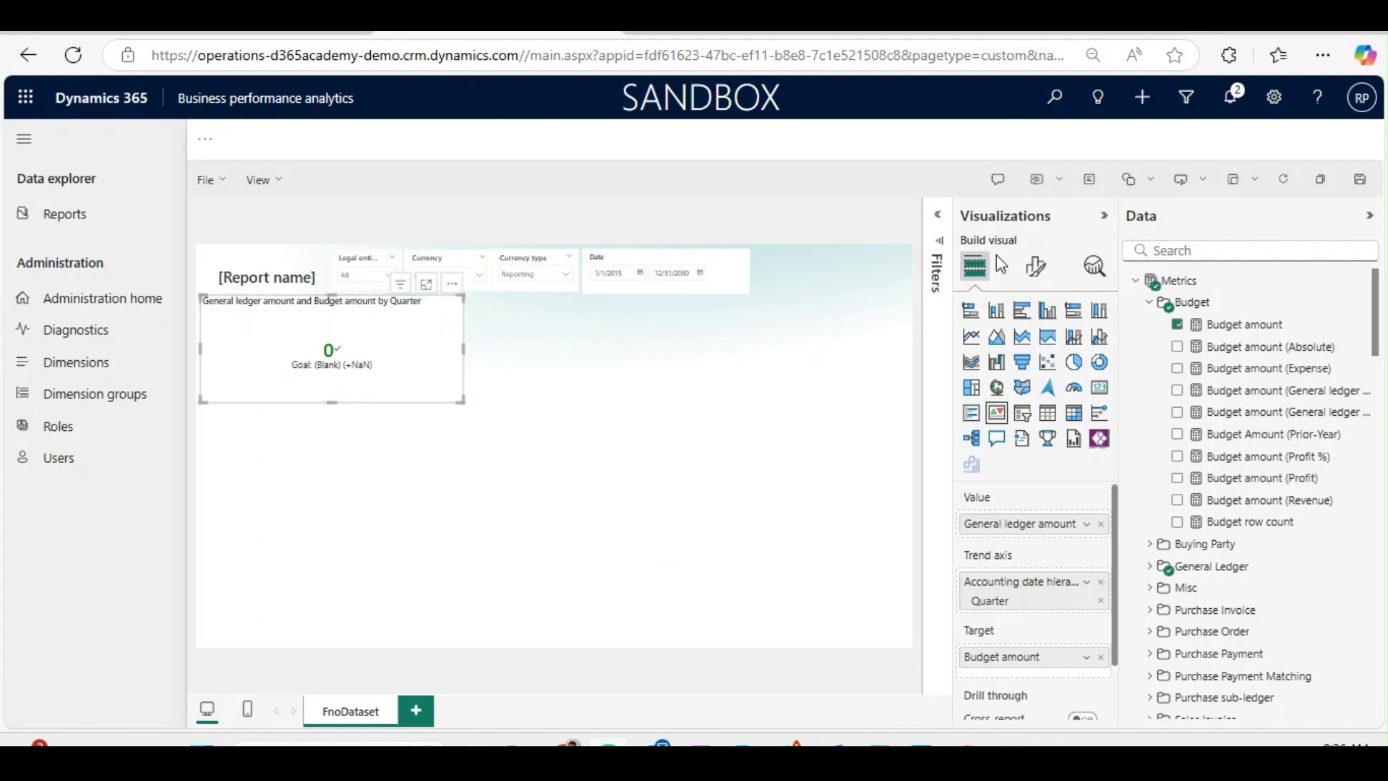
click(937, 249)
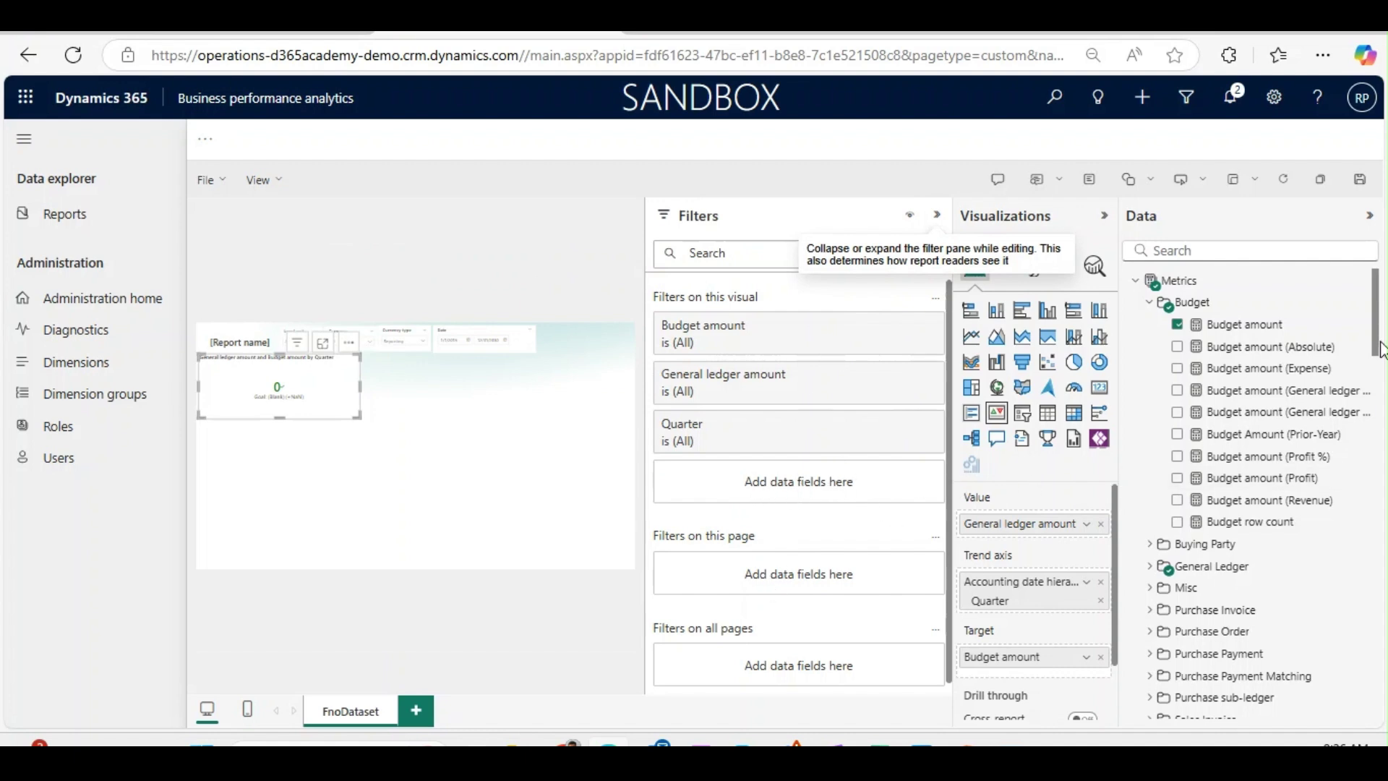
drag(1377, 346, 1377, 426)
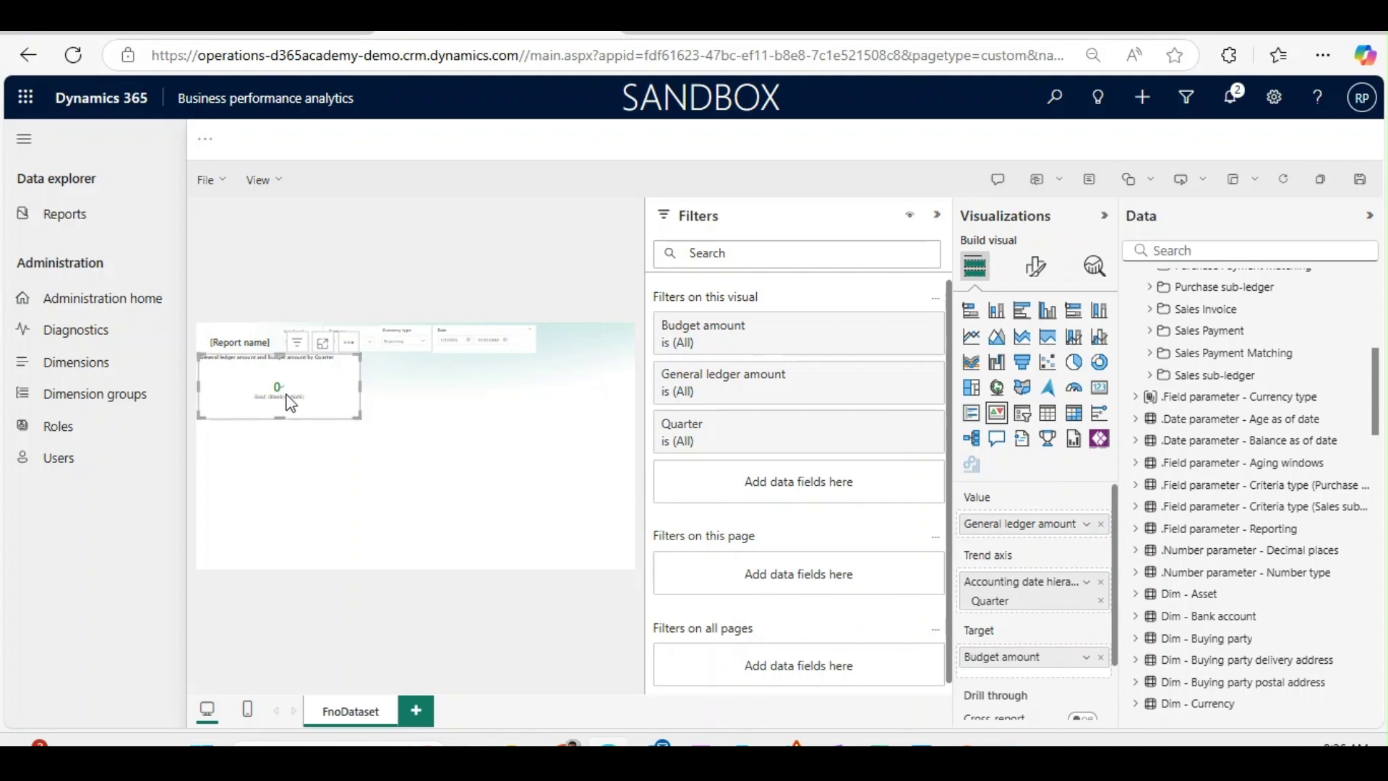
key(ctrl+0)
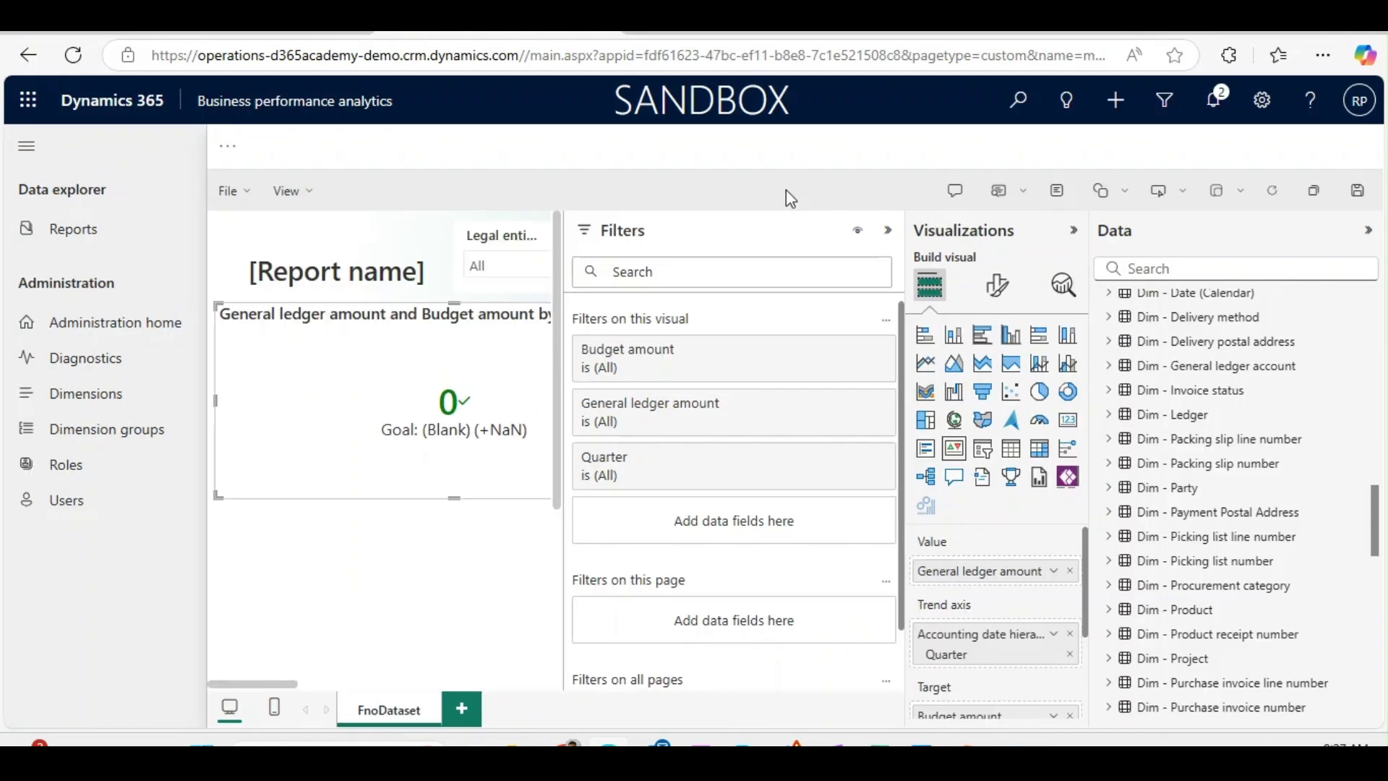
click(1108, 367)
click(1124, 418)
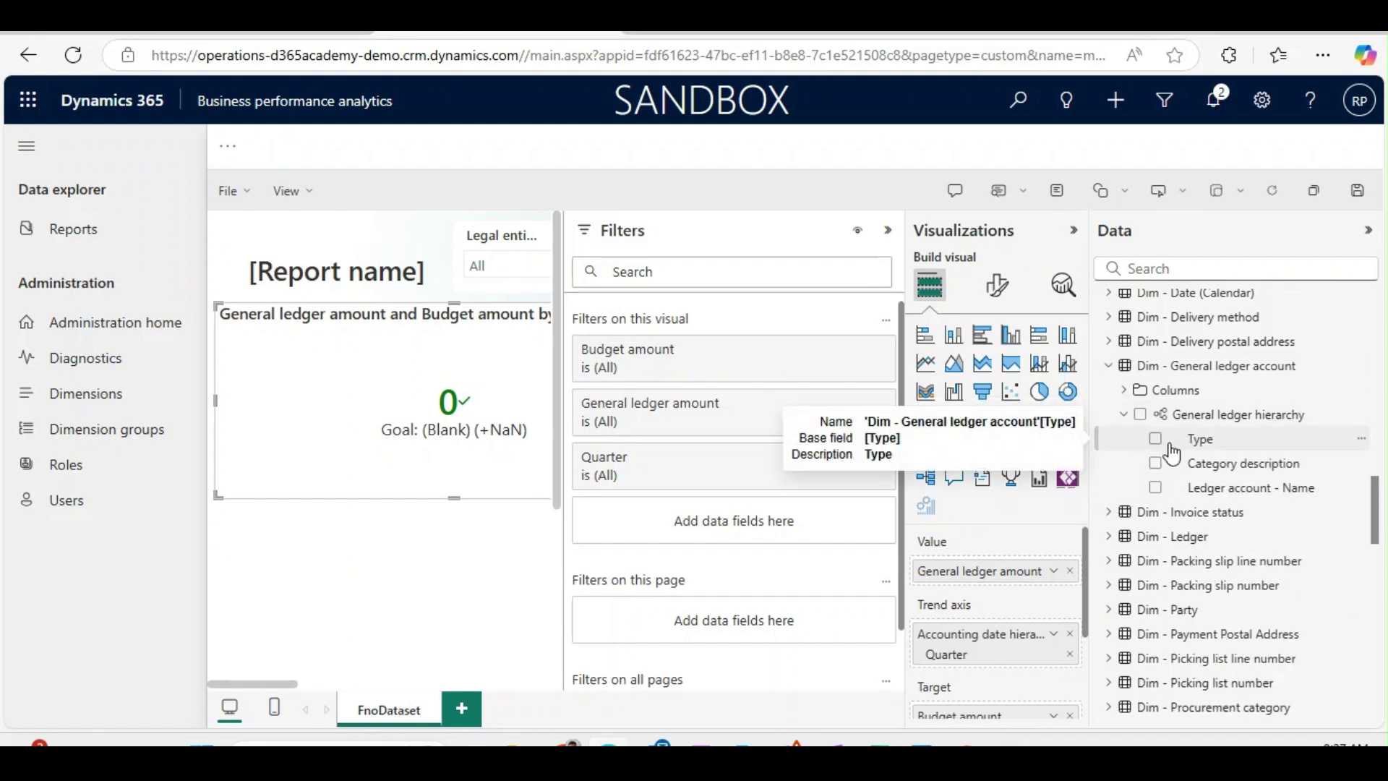
drag(1122, 454, 778, 532)
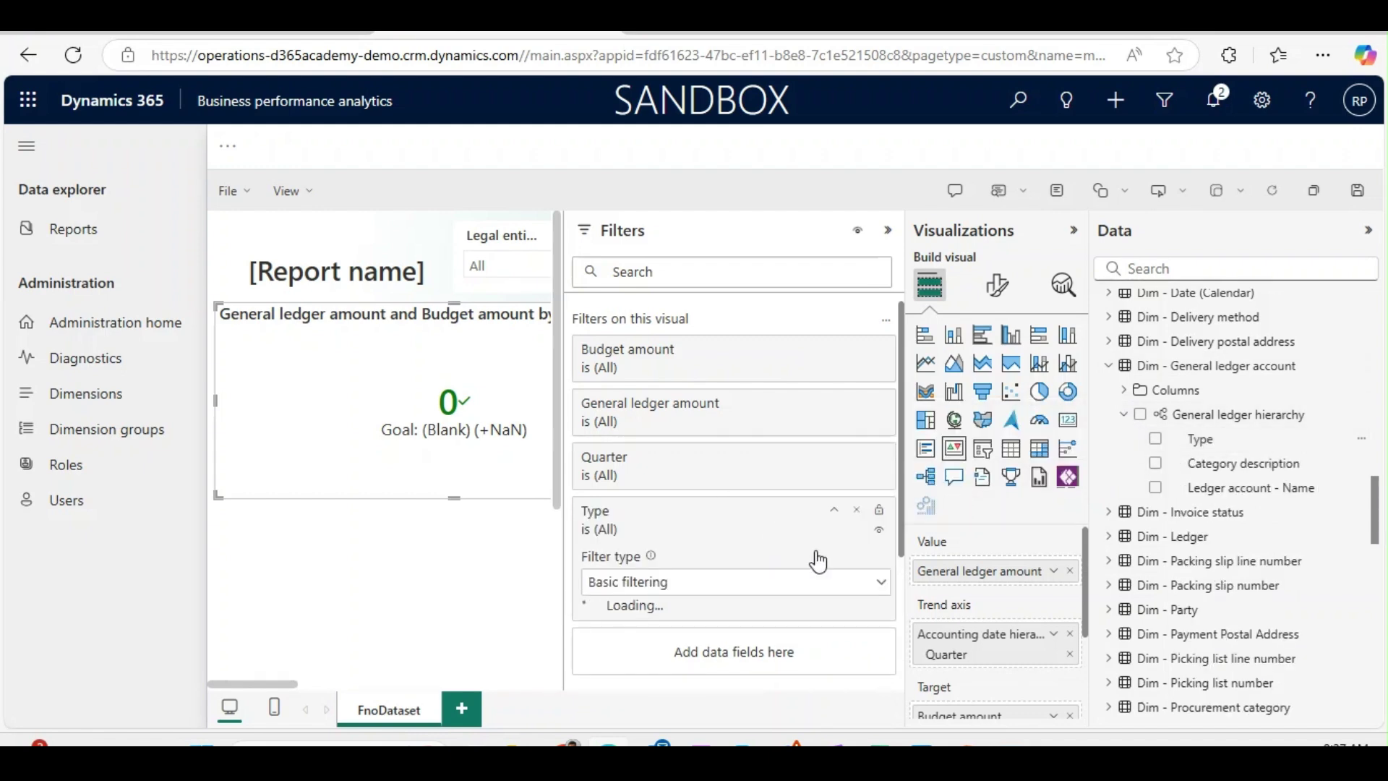
scroll(903, 492, down, 3)
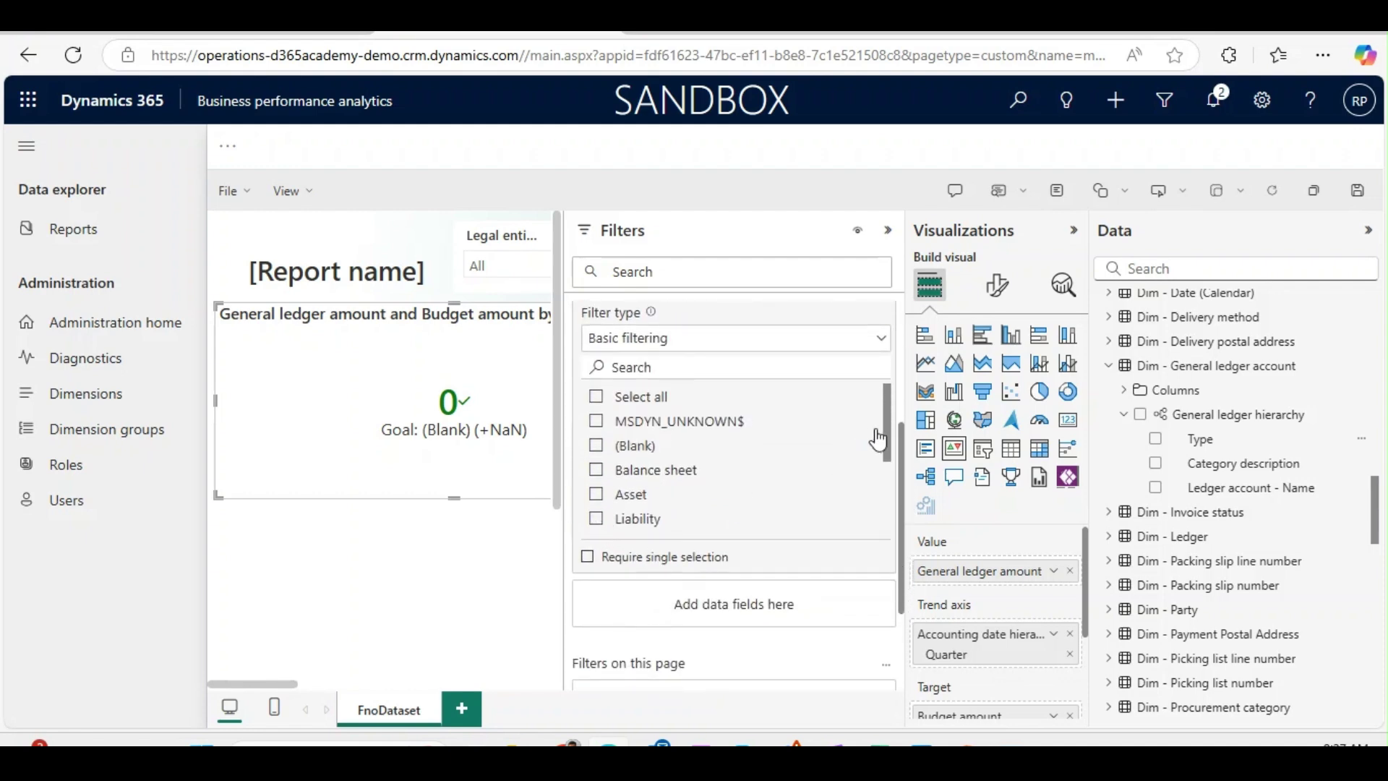
drag(886, 423, 889, 515)
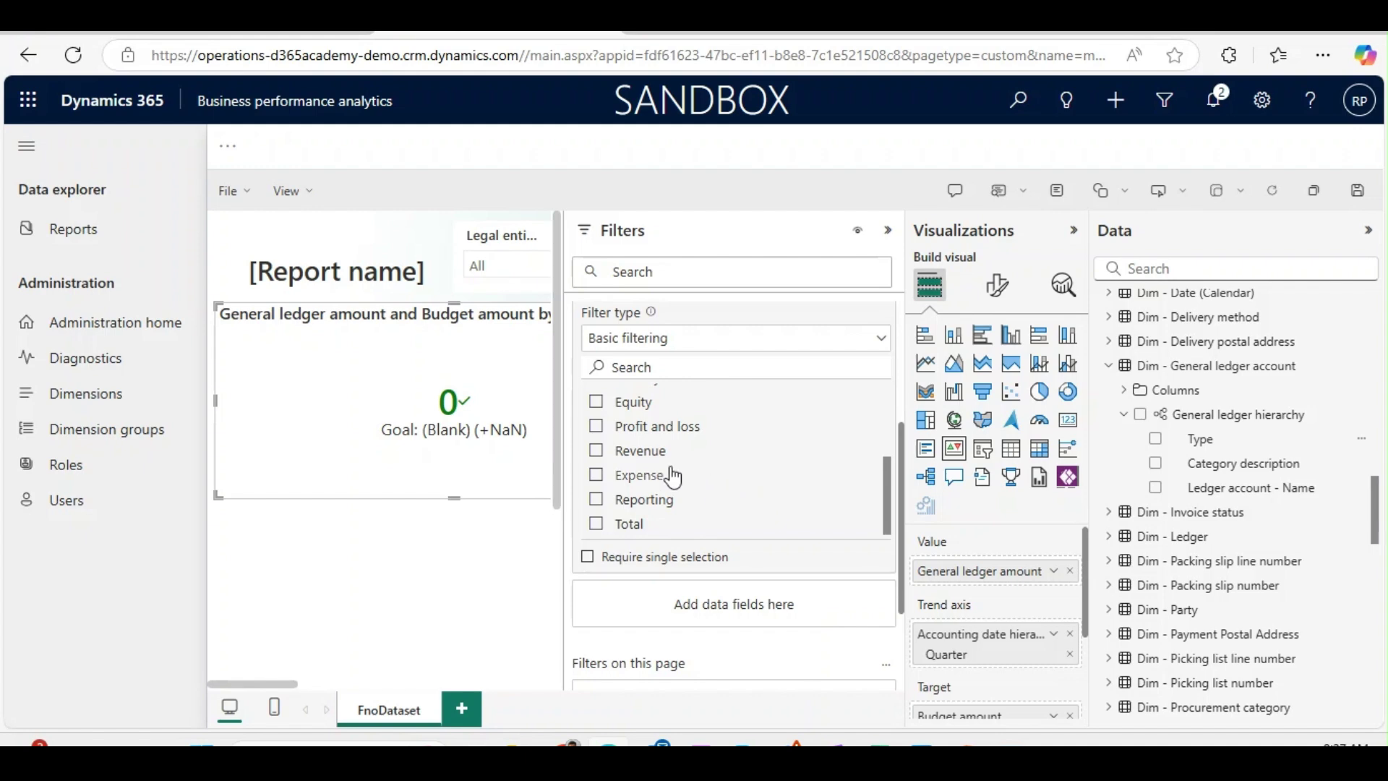
click(639, 457)
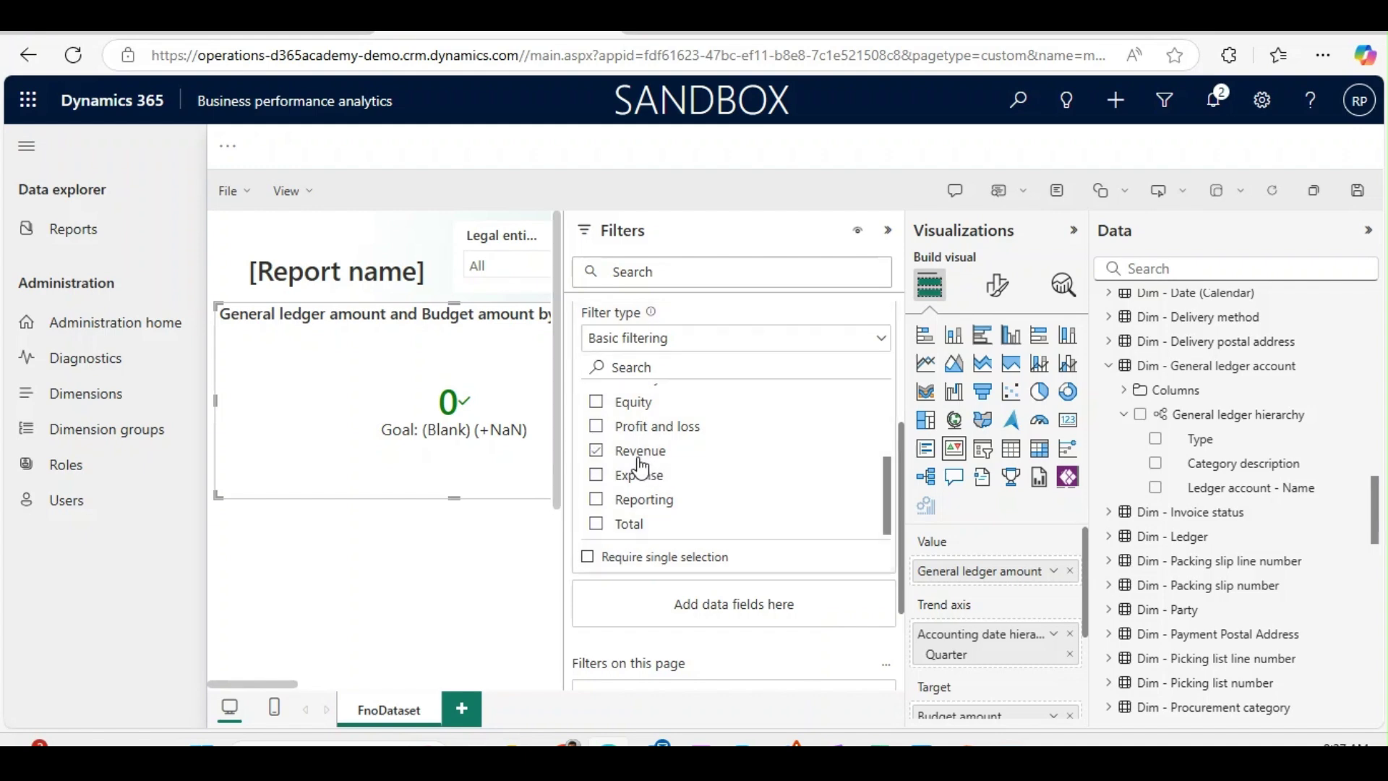
- Collapse the Filters and Data panes to widen the report canvas
click(510, 553)
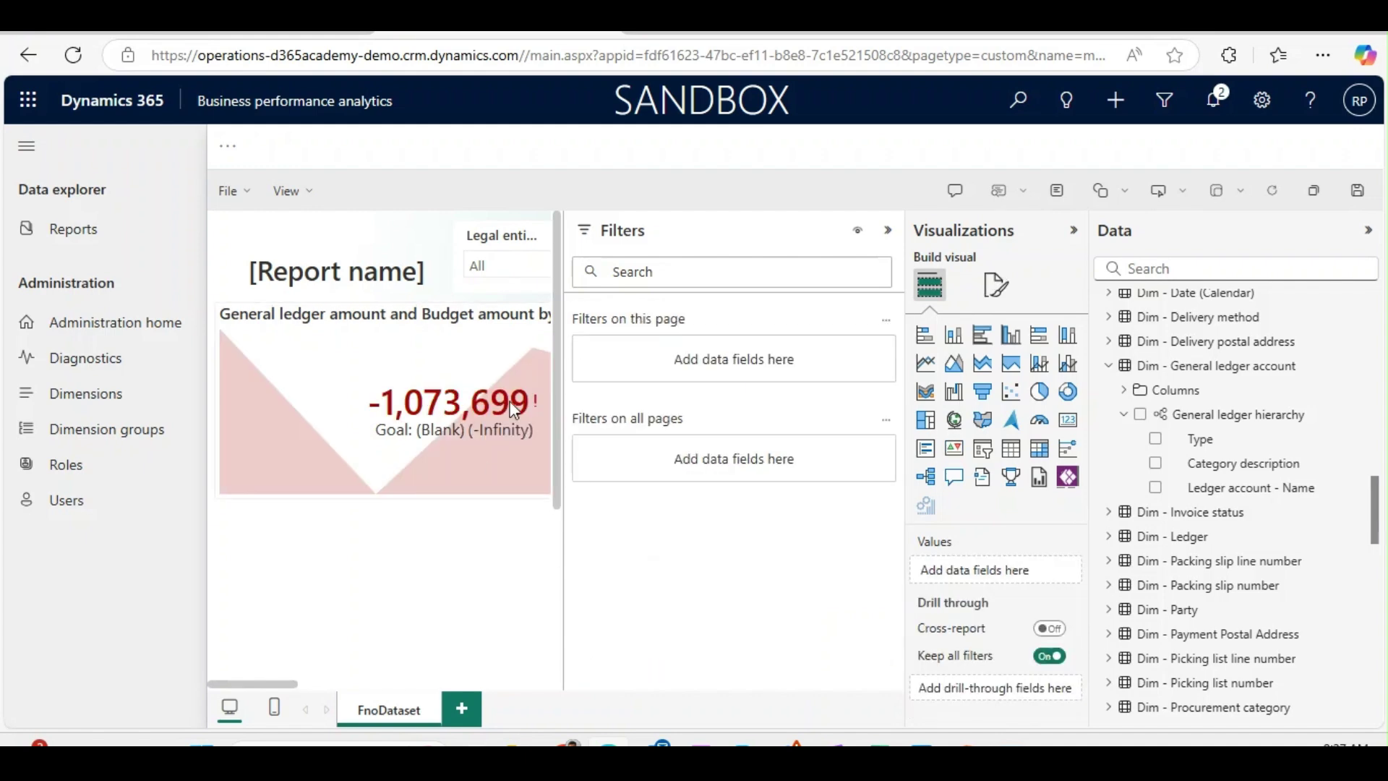
click(432, 427)
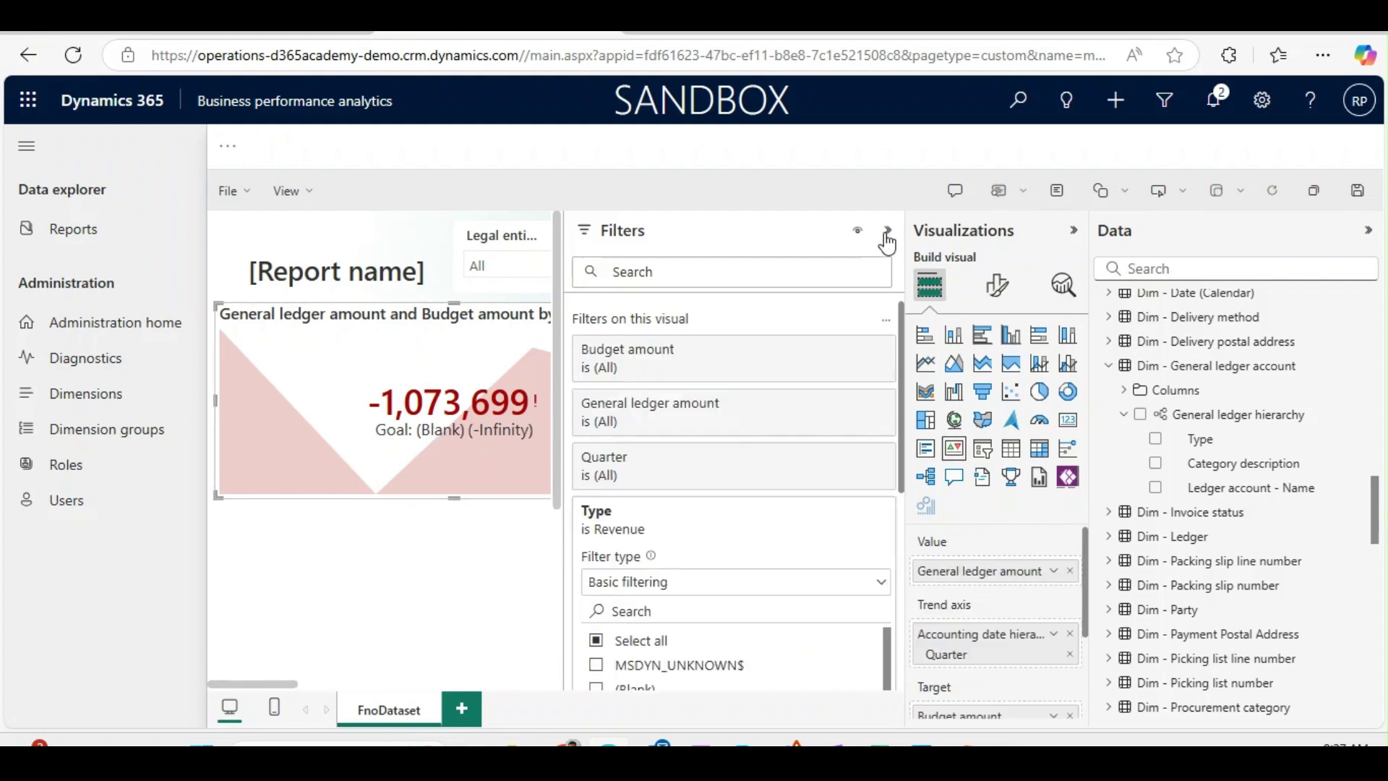
click(886, 230)
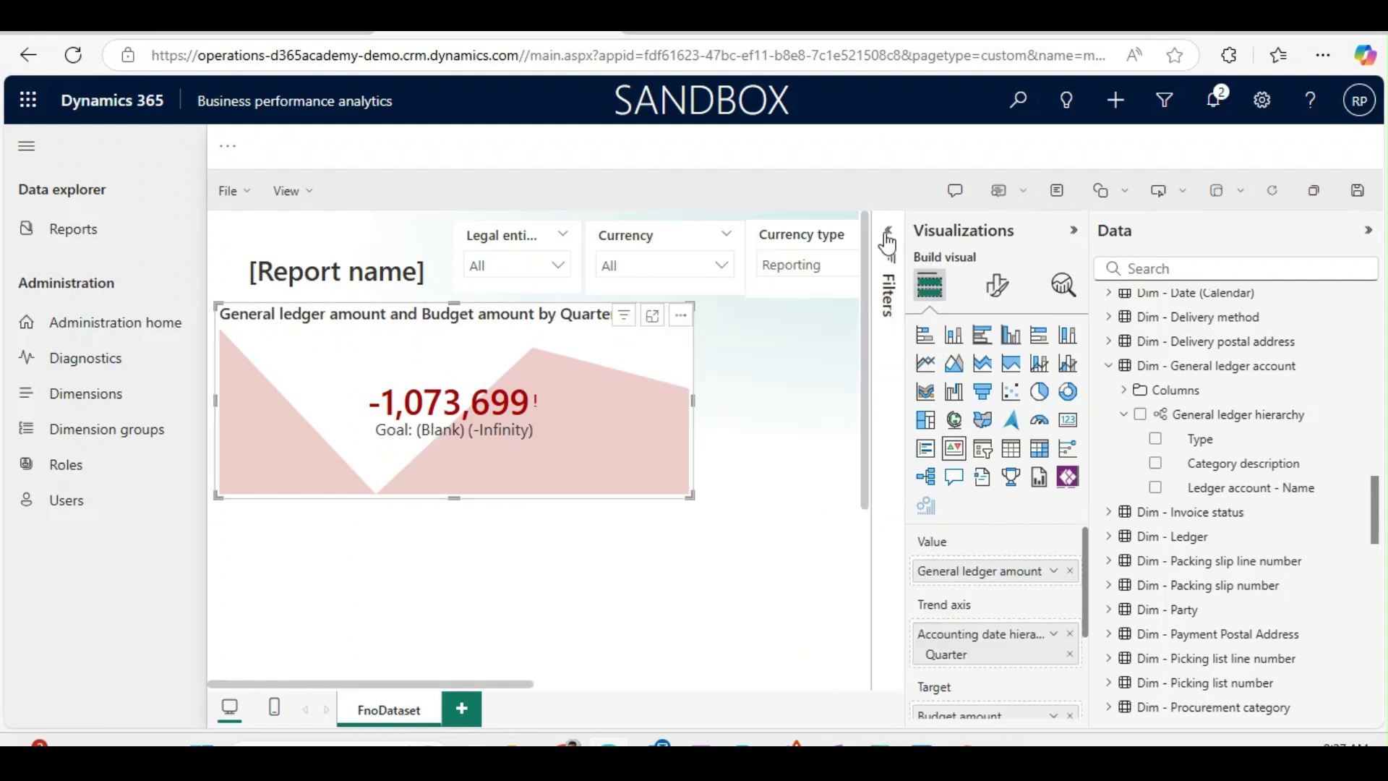
click(1073, 231)
click(1072, 239)
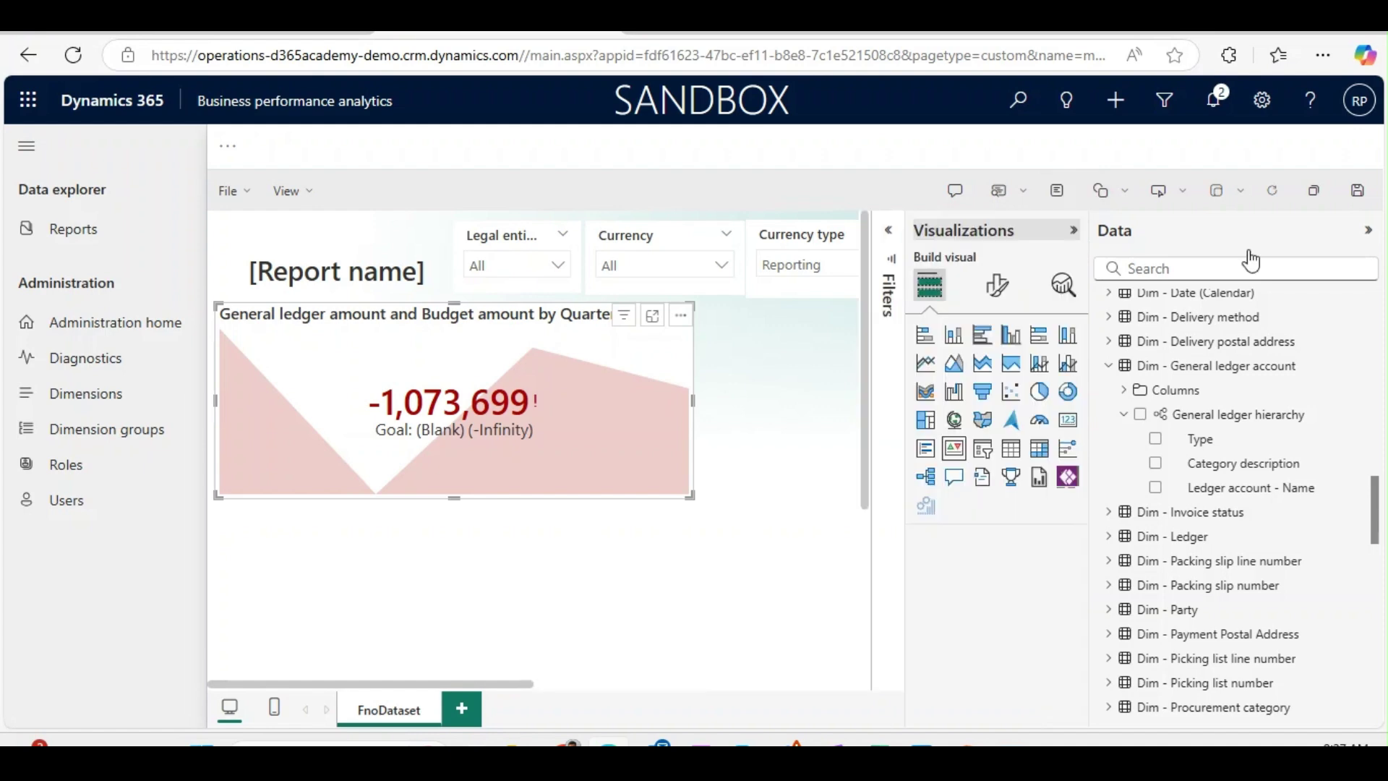
click(1368, 231)
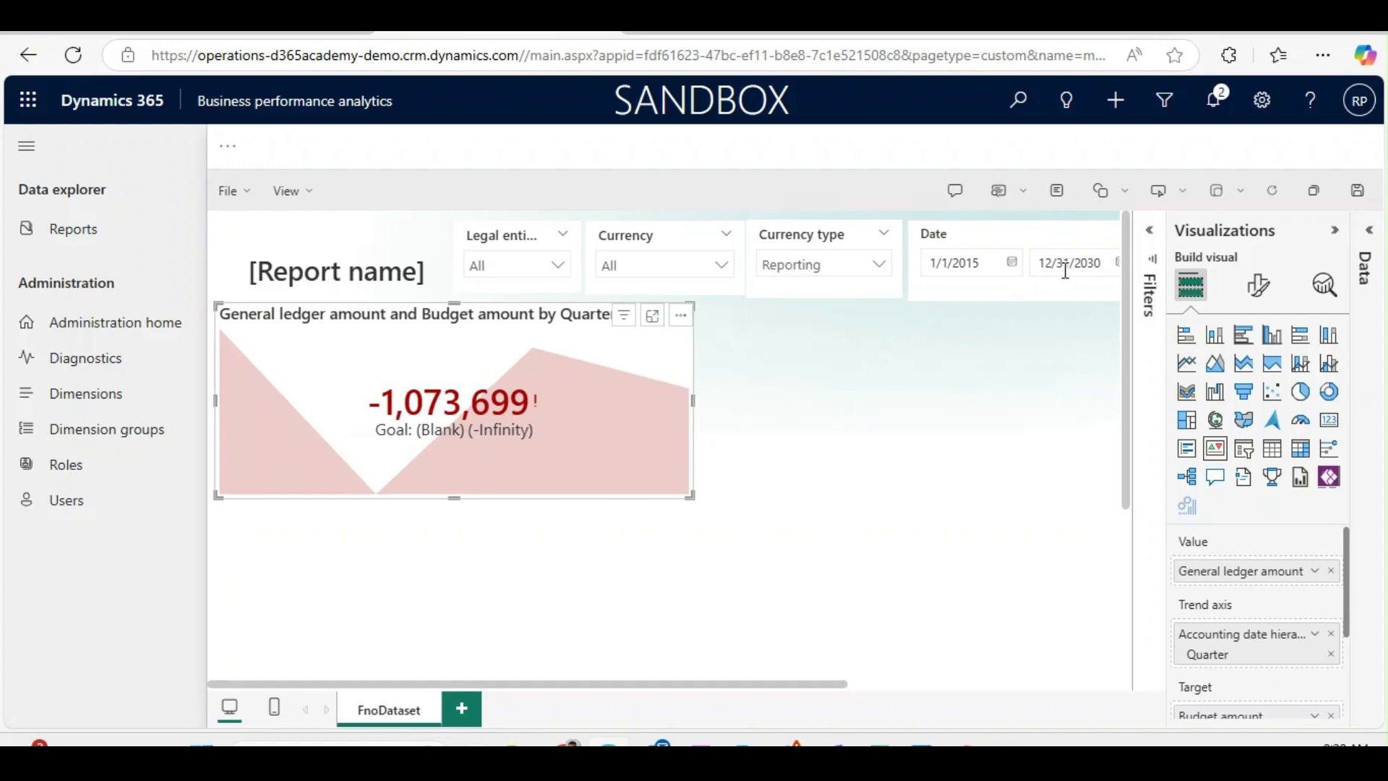
- Set the Date slicer range from 1/1/2023 to 12/31/2023
click(991, 263)
key(Tab)
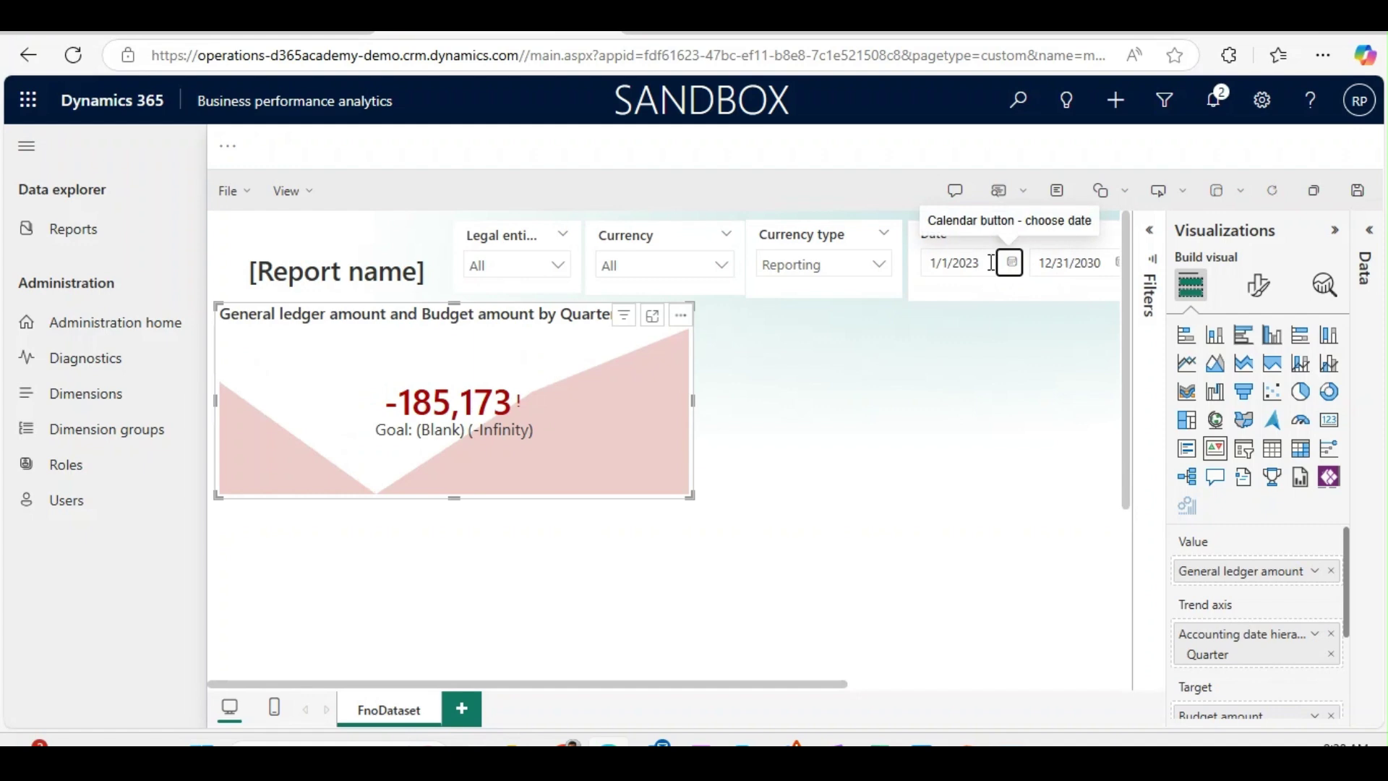
click(1105, 267)
- Set the KPI's target label distance to goal style to Value
drag(1166, 458, 936, 453)
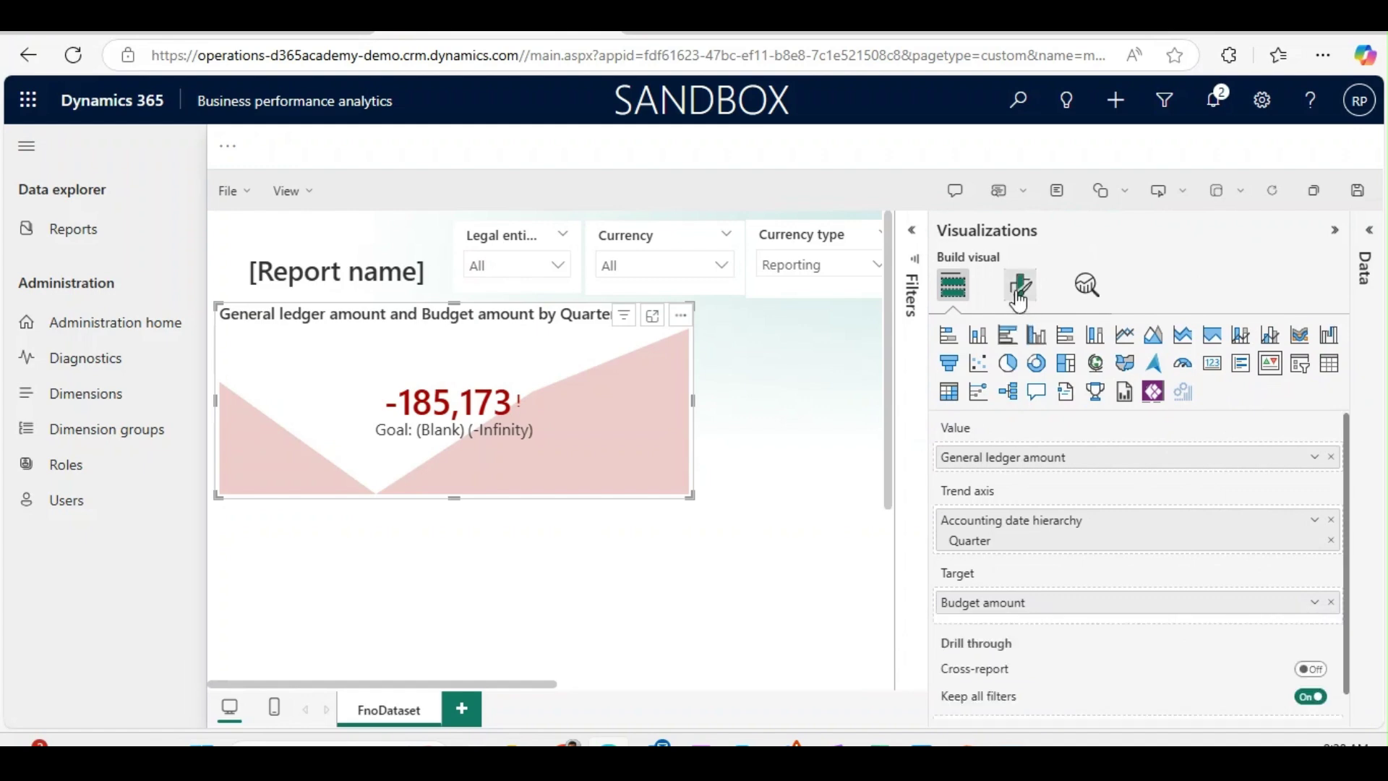
click(1019, 289)
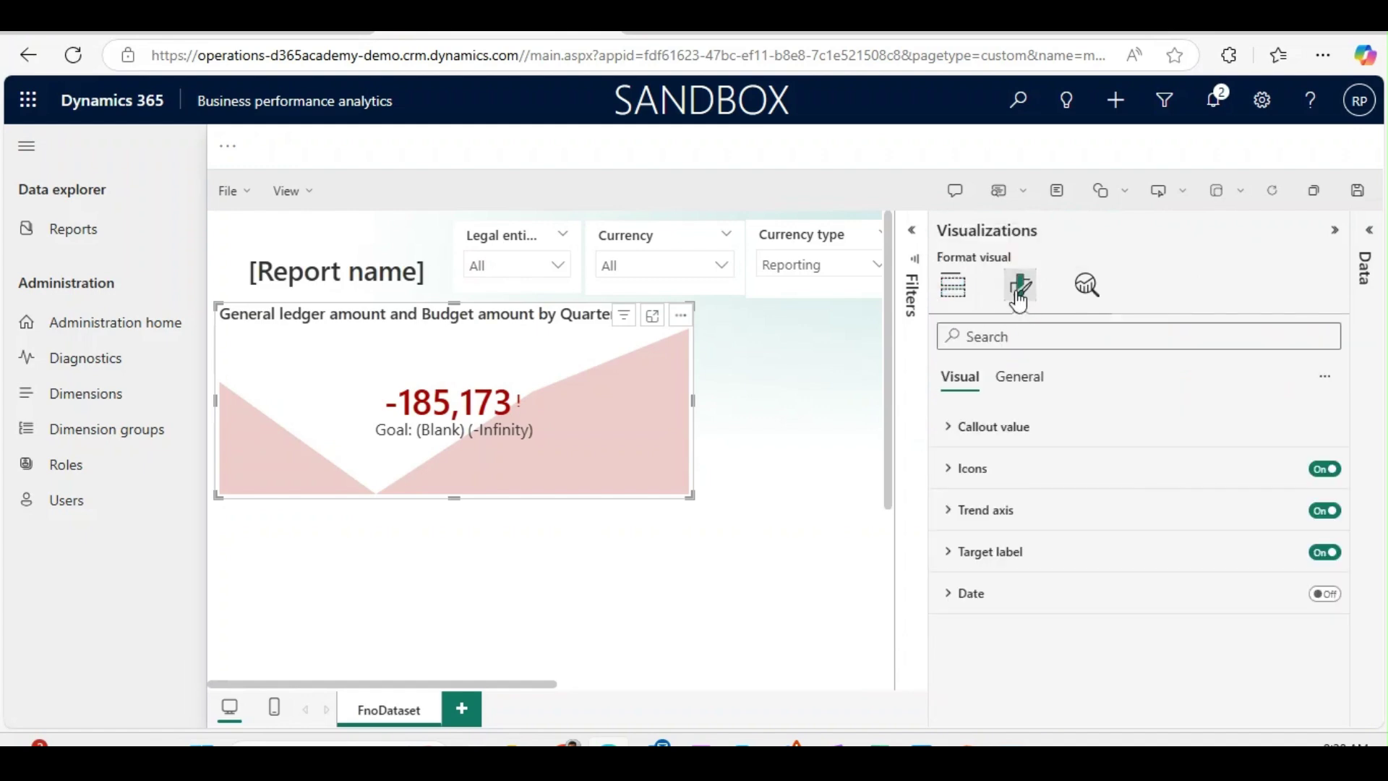
click(949, 471)
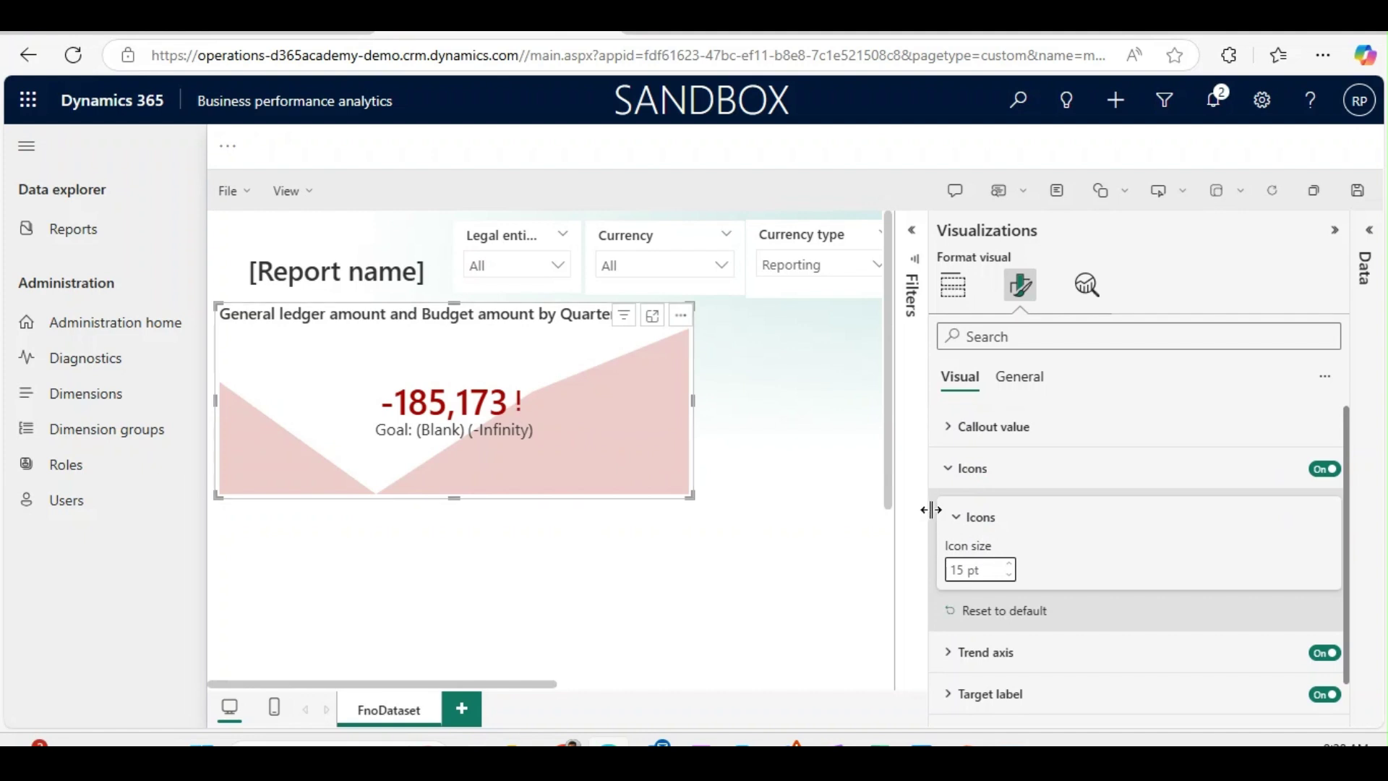
click(955, 528)
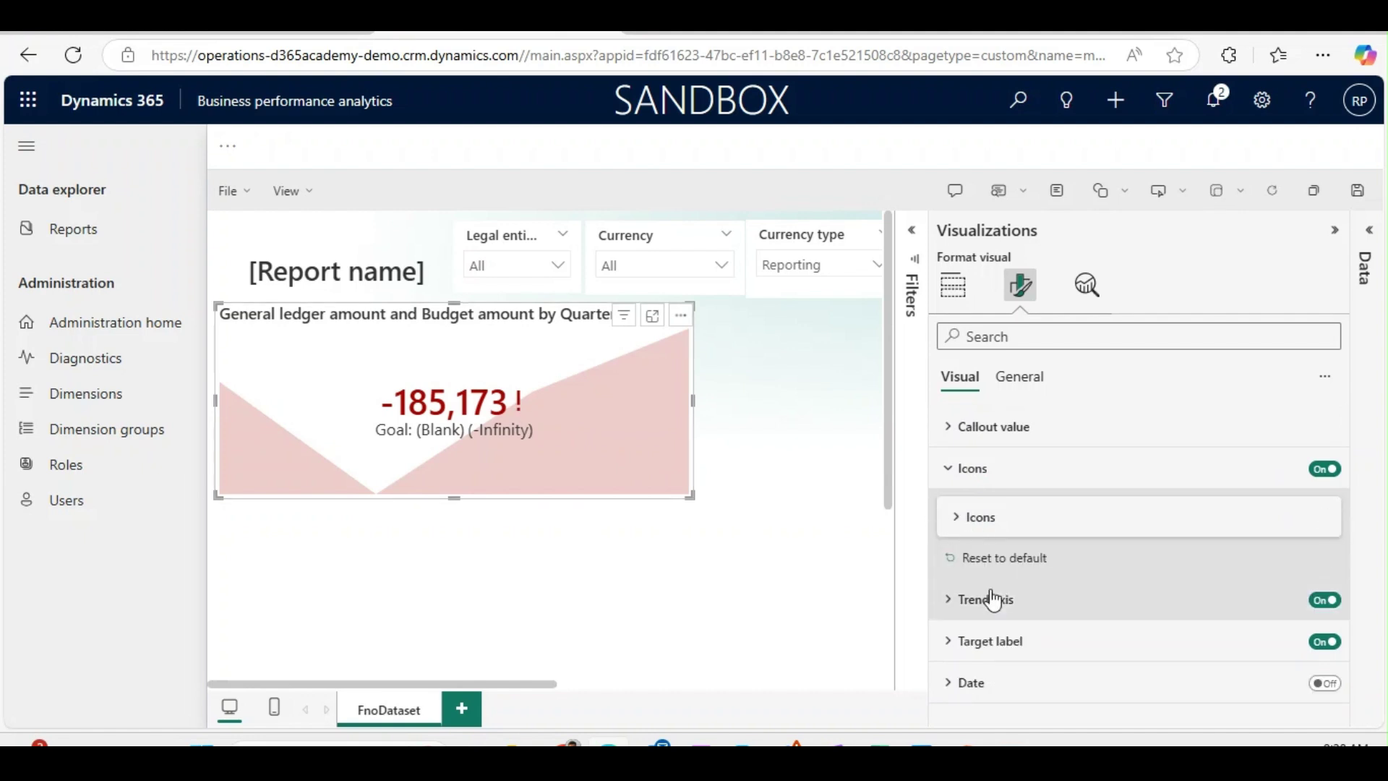
click(949, 600)
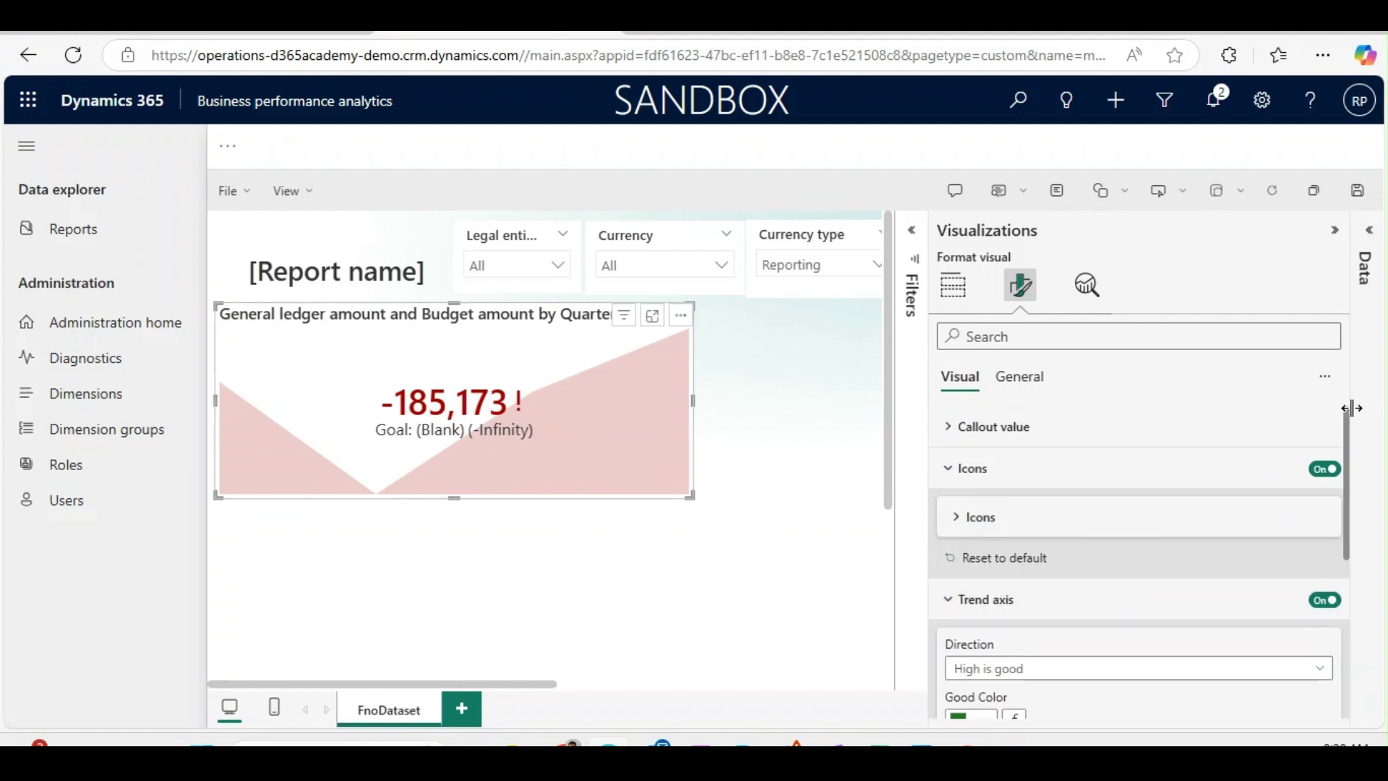
drag(1350, 427, 1346, 553)
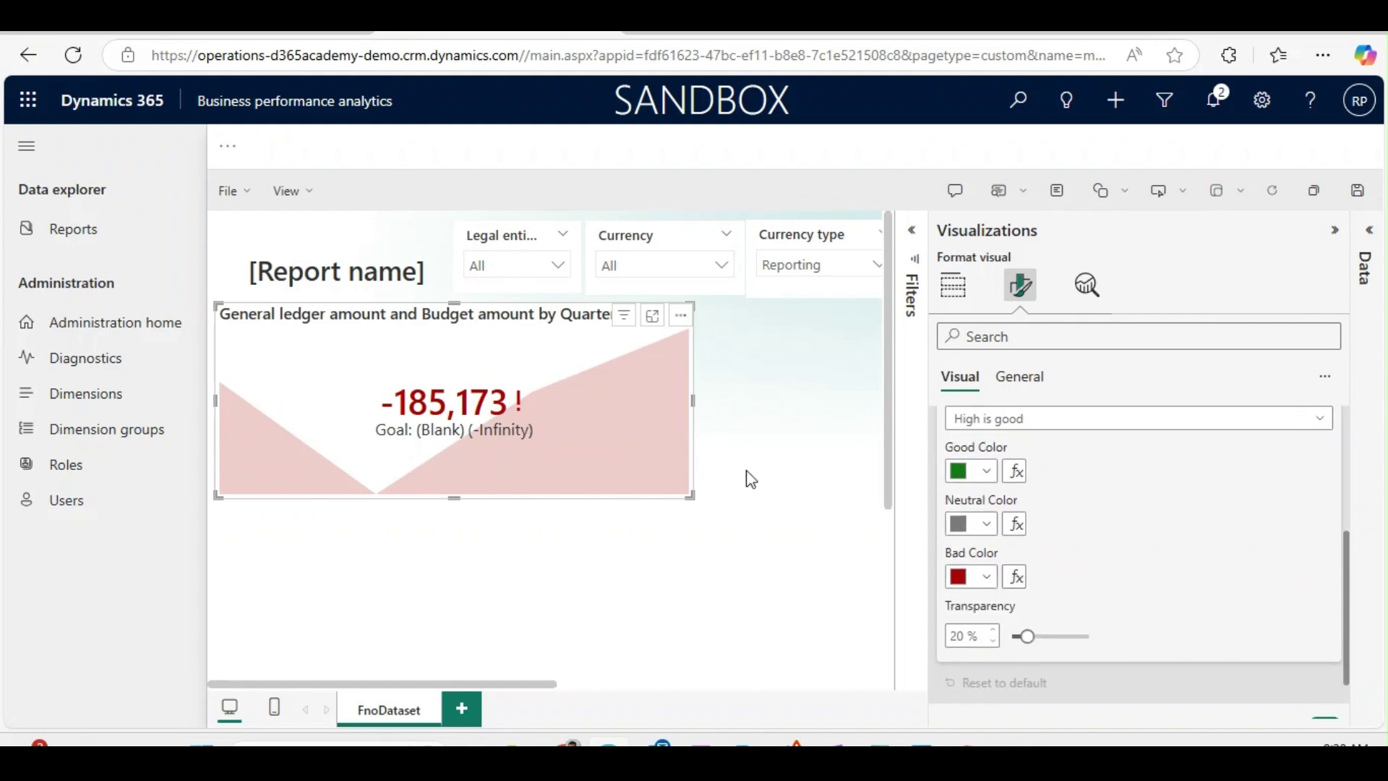
scroll(1331, 648, down, 5)
scroll(1335, 614, up, 3)
scroll(1336, 618, down, 2)
scroll(1329, 636, down, 1)
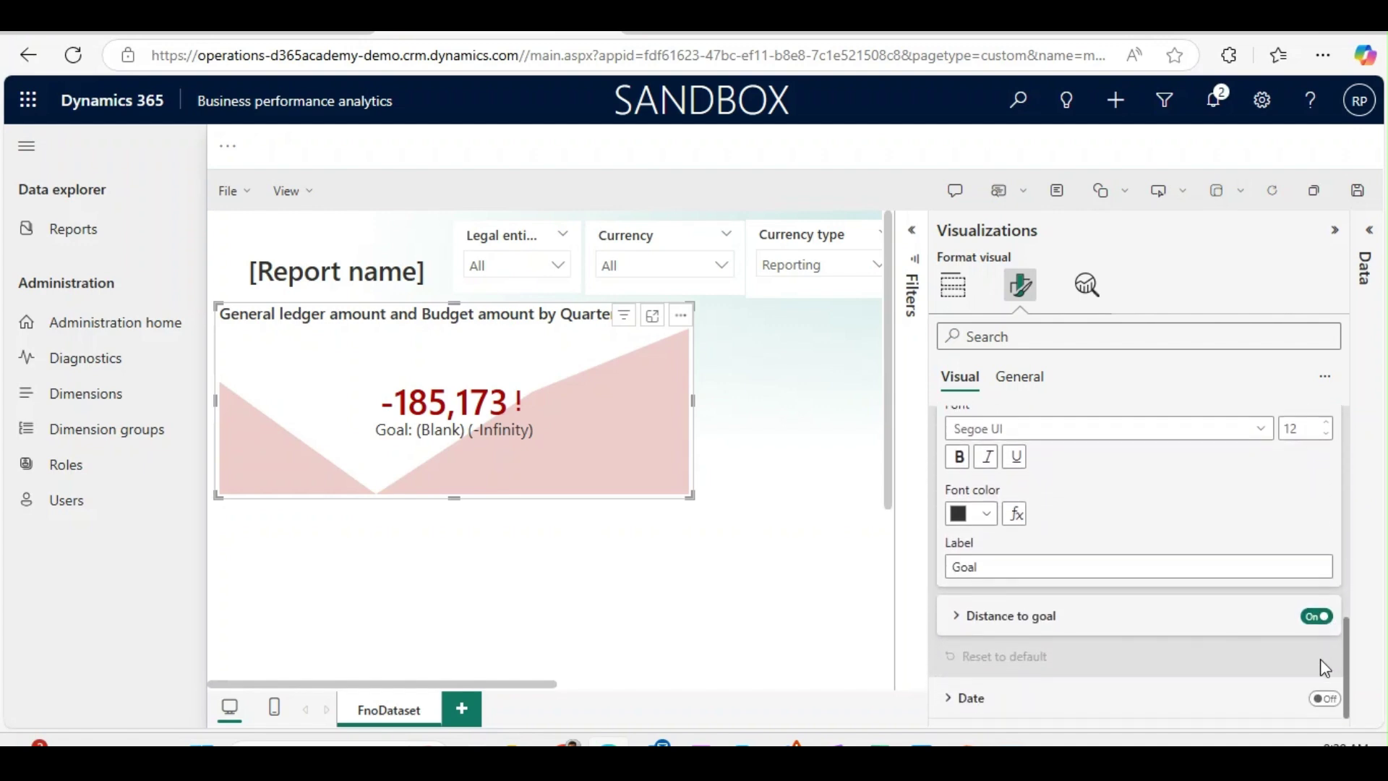
click(958, 616)
drag(1348, 604, 1347, 641)
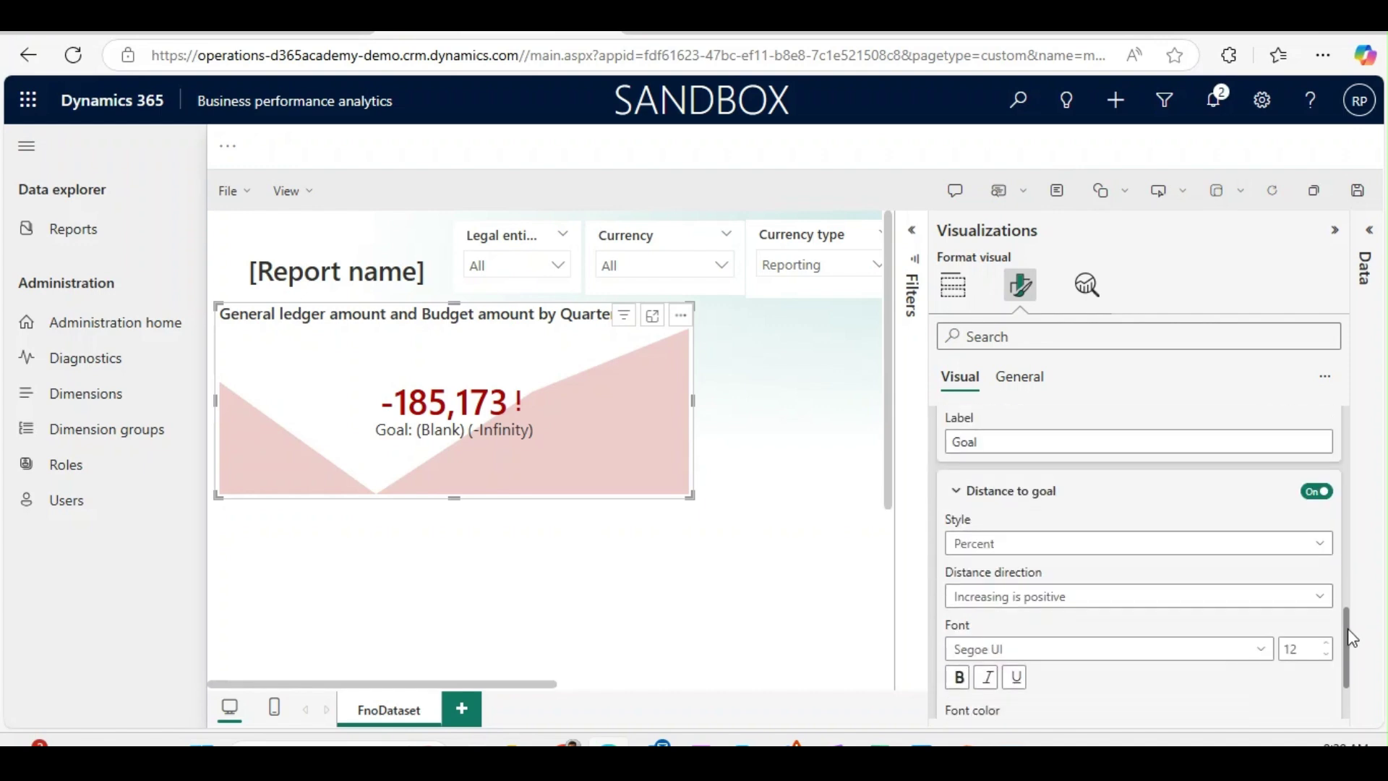
click(1314, 527)
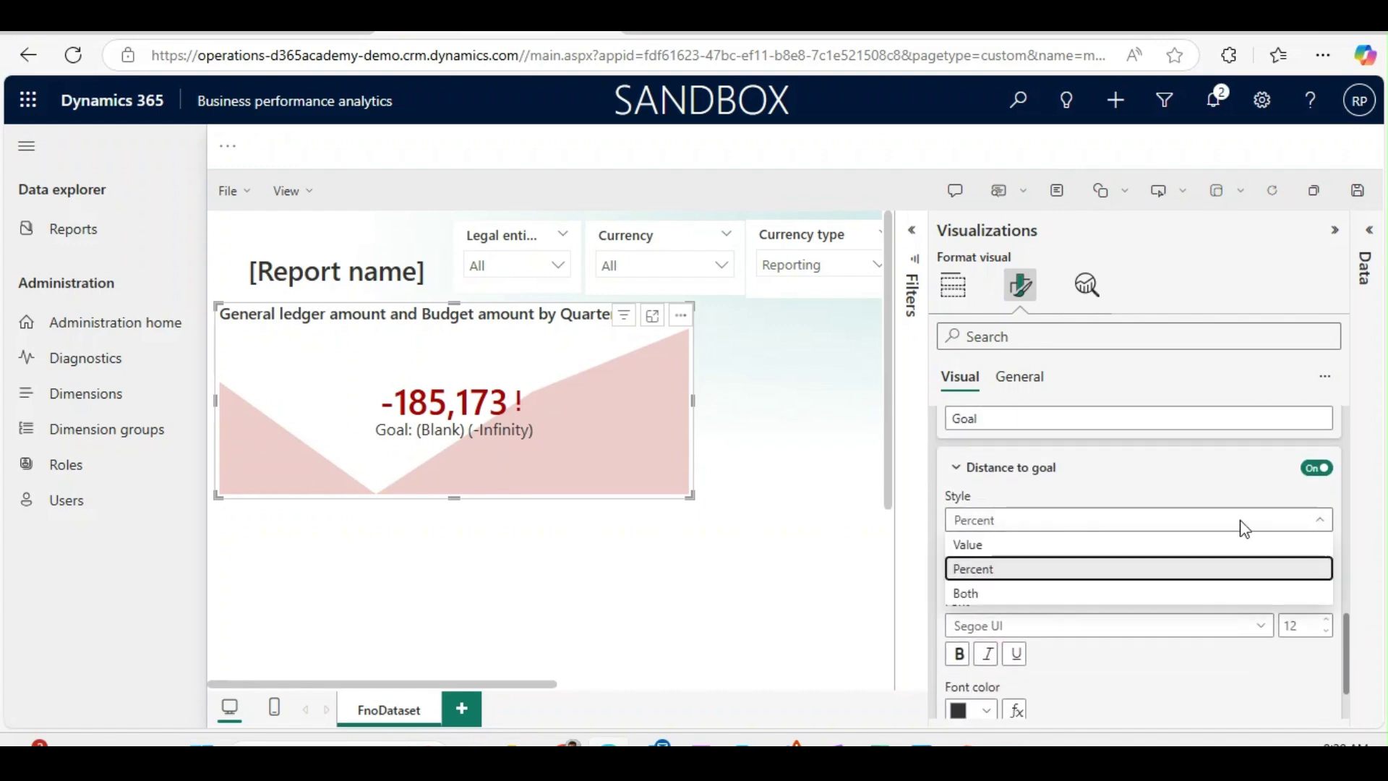
click(1040, 543)
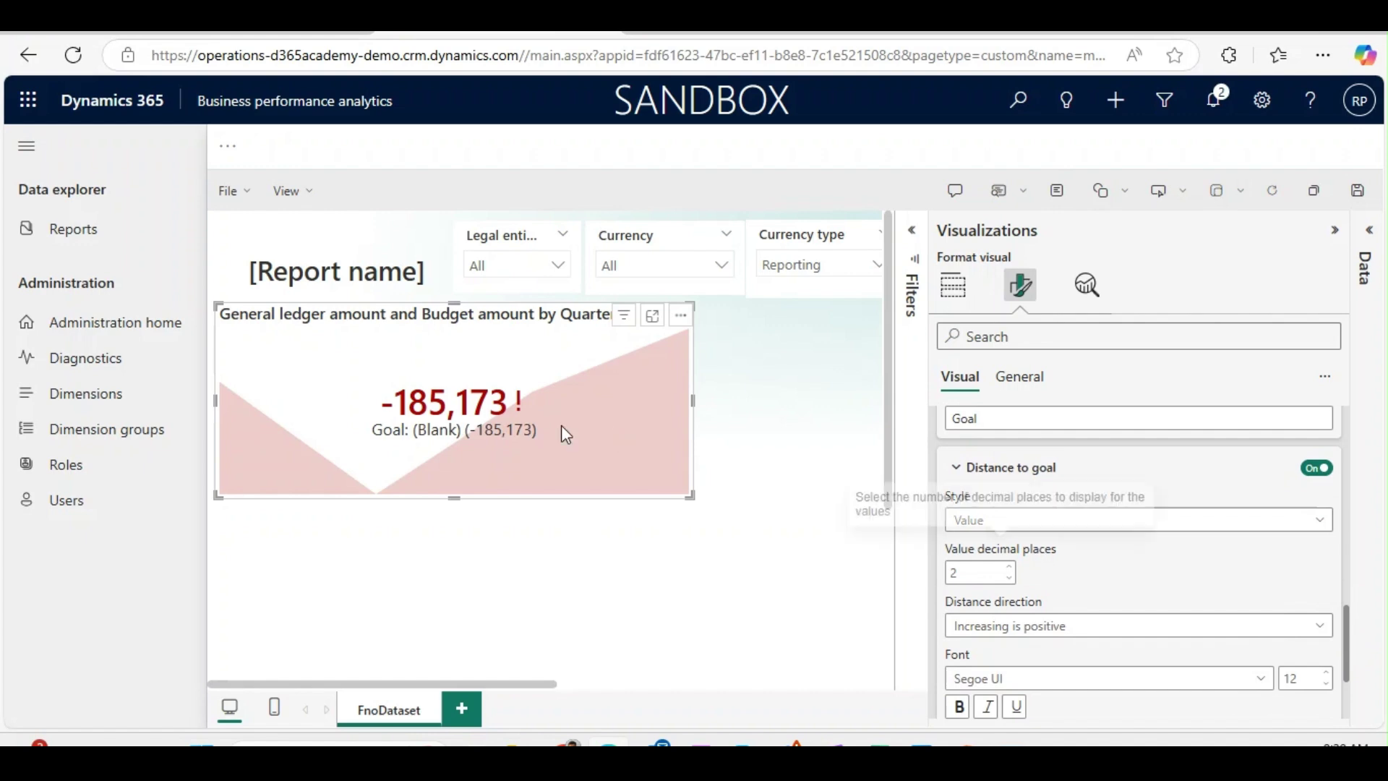
- Set the KPI callout value display units to Thousands, reading -185.17K
scroll(968, 506, up, 10)
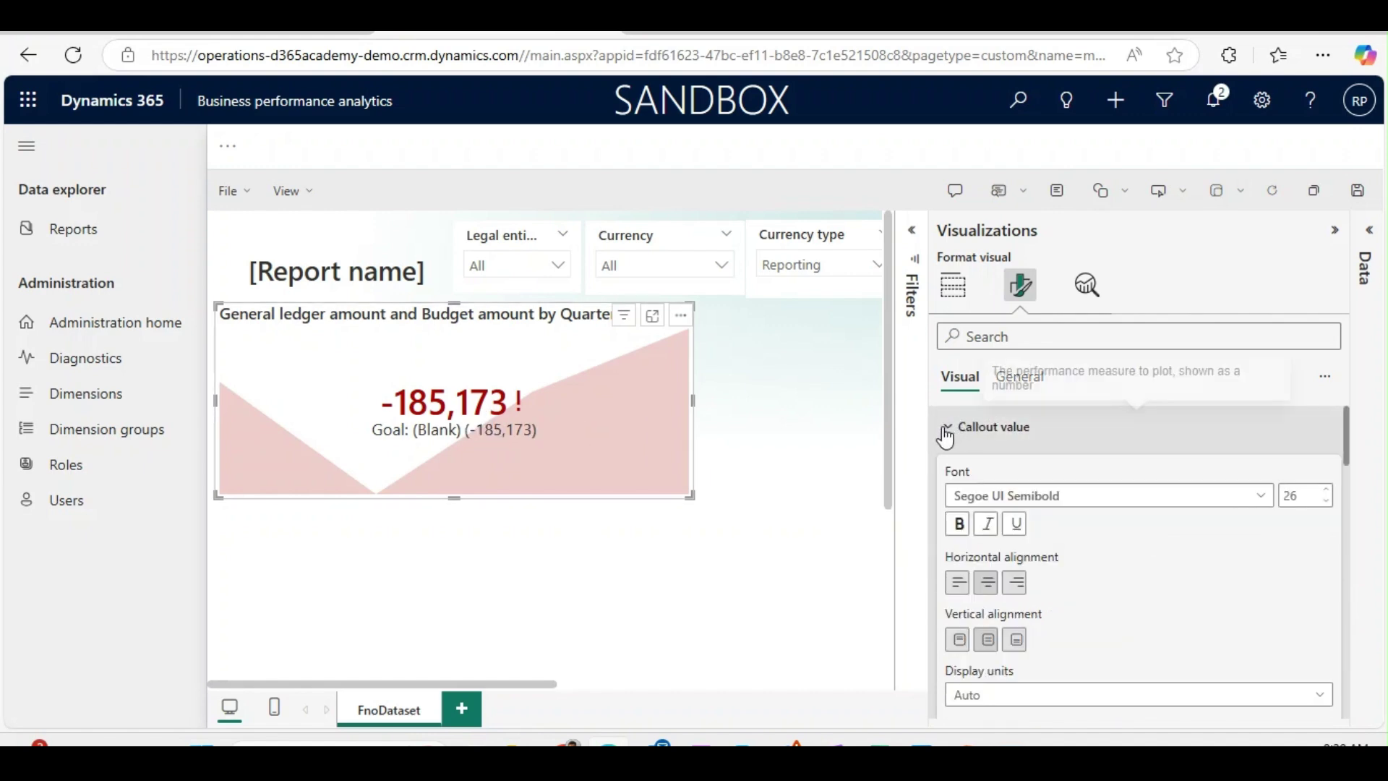
drag(1349, 433, 1345, 487)
click(1325, 511)
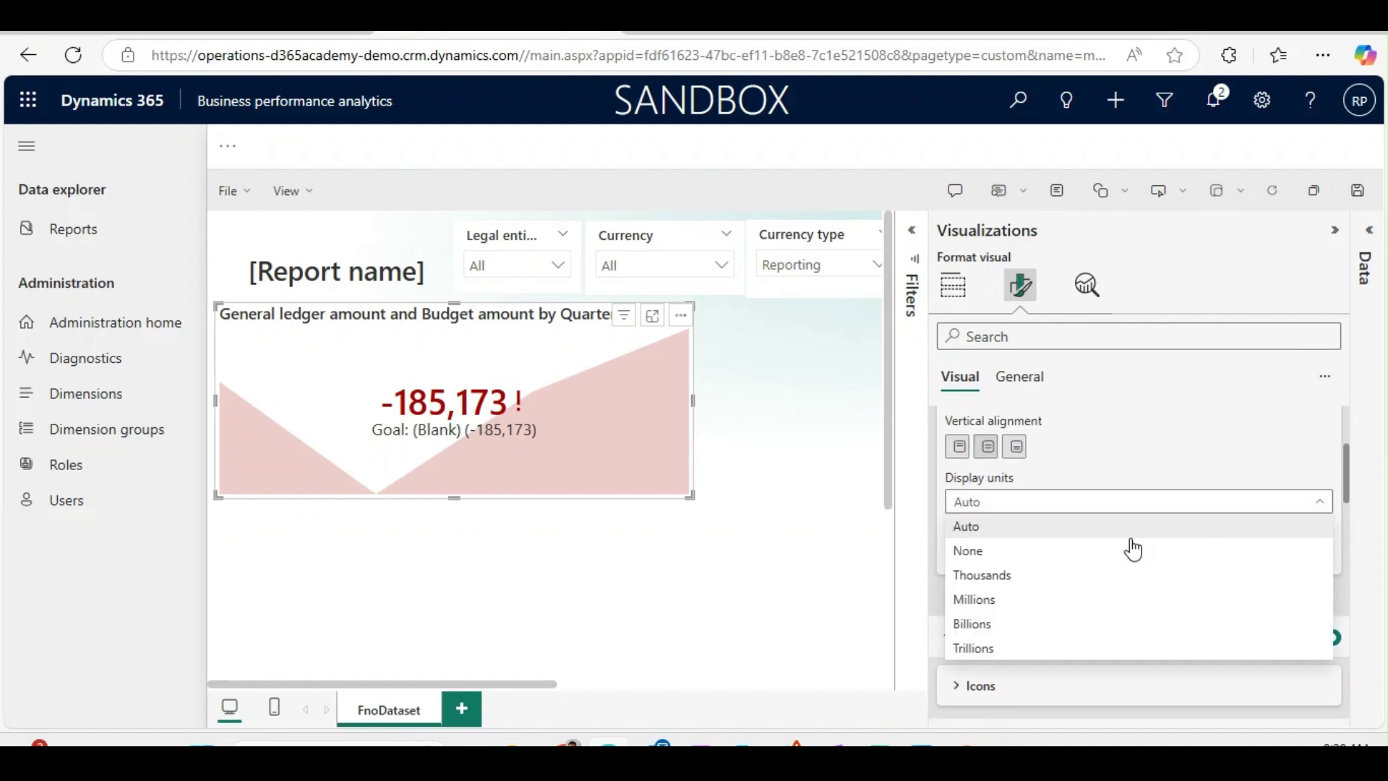
click(1041, 575)
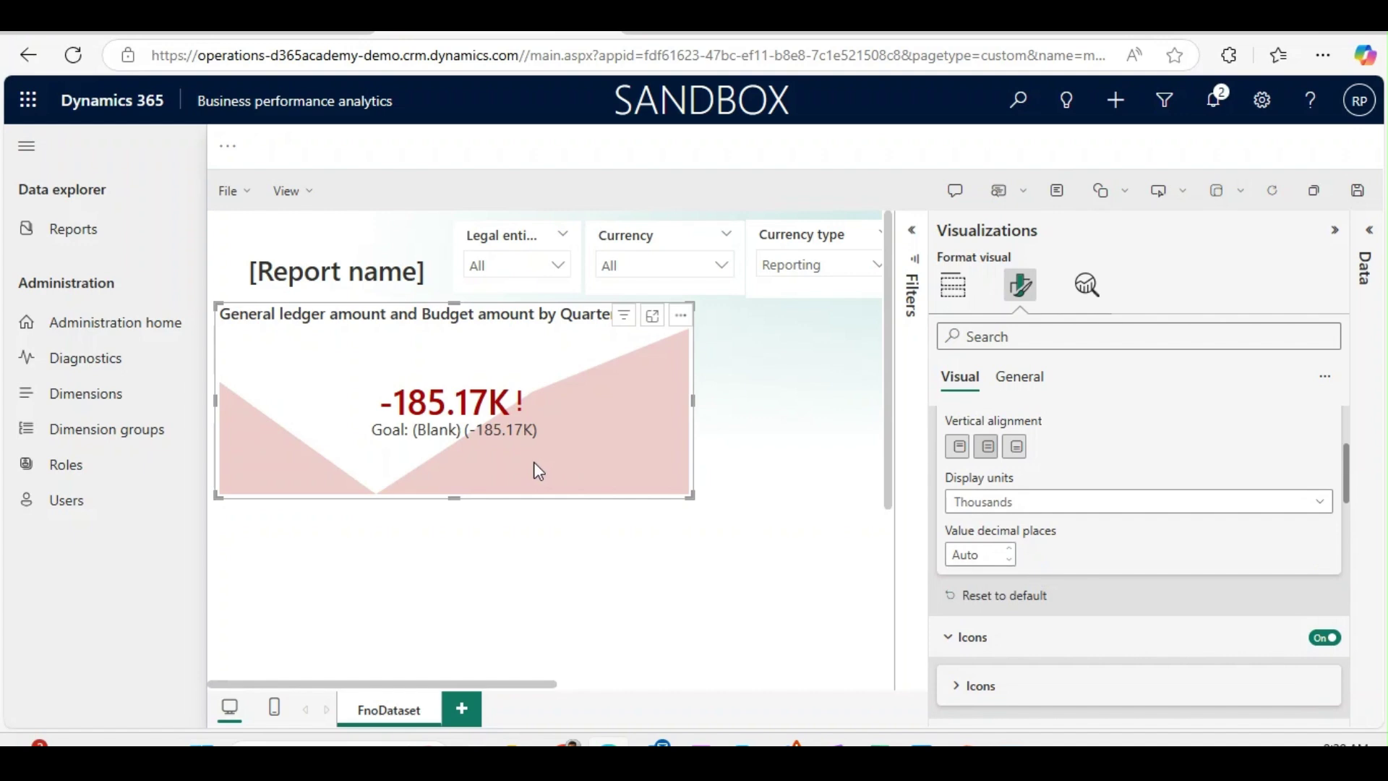
click(1107, 506)
- Switch the callout to Millions and retitle the KPI 'Revenue vs Budget'
key(Escape)
key(Down)
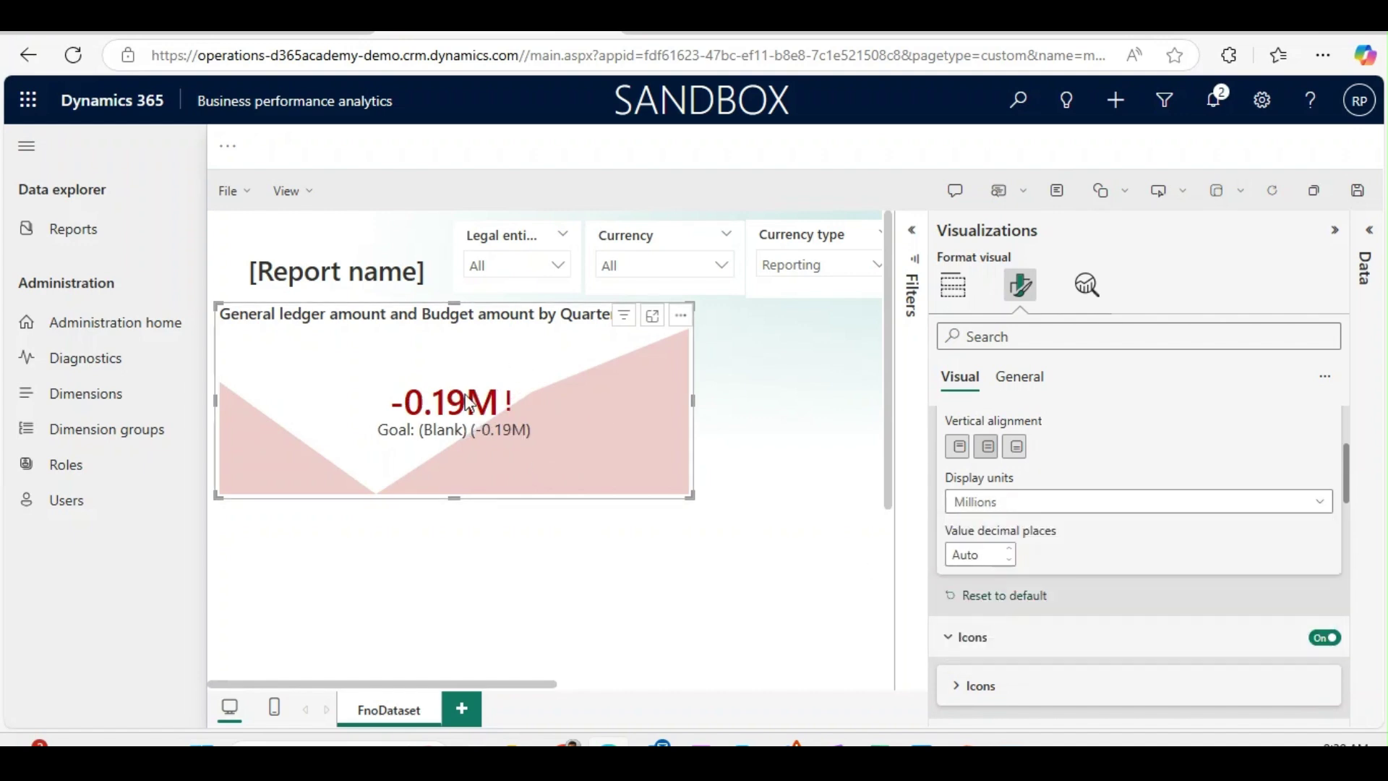
click(1012, 384)
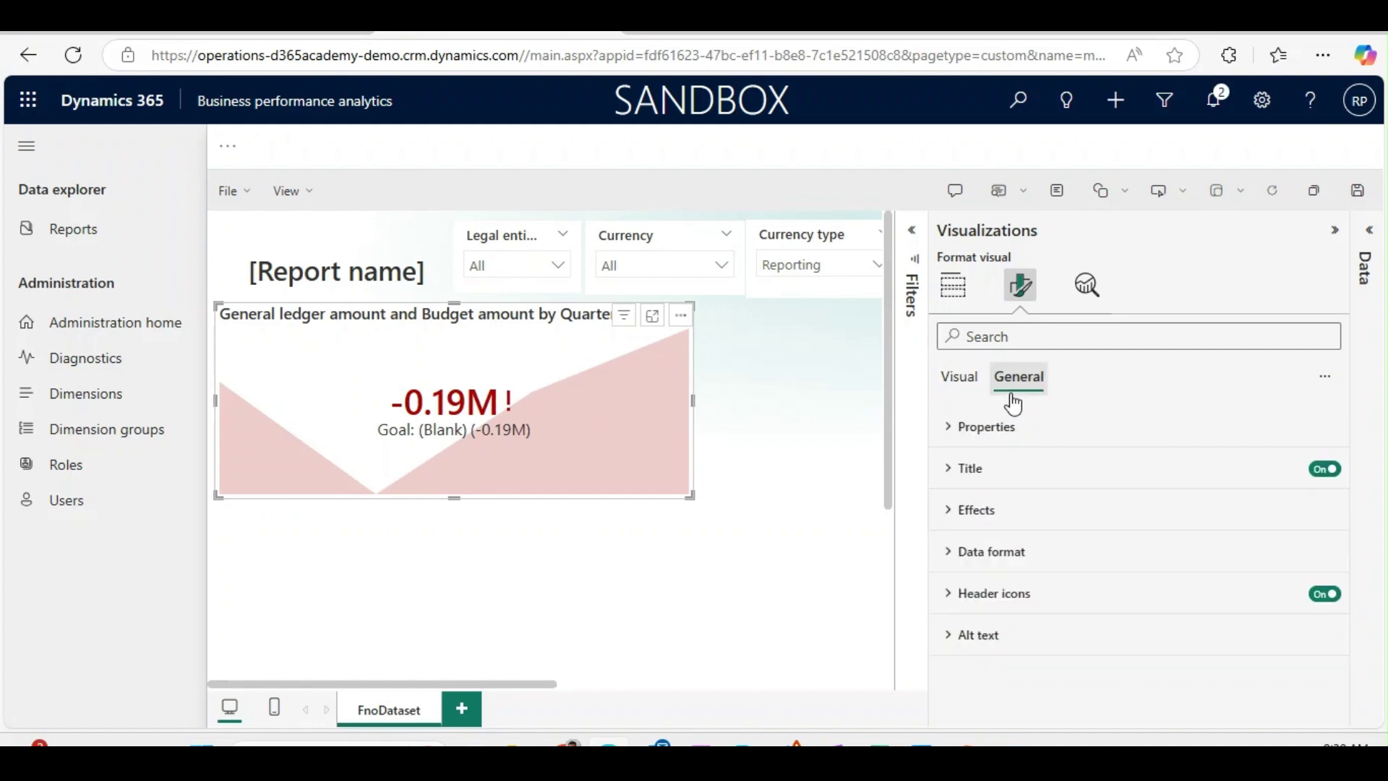
click(950, 471)
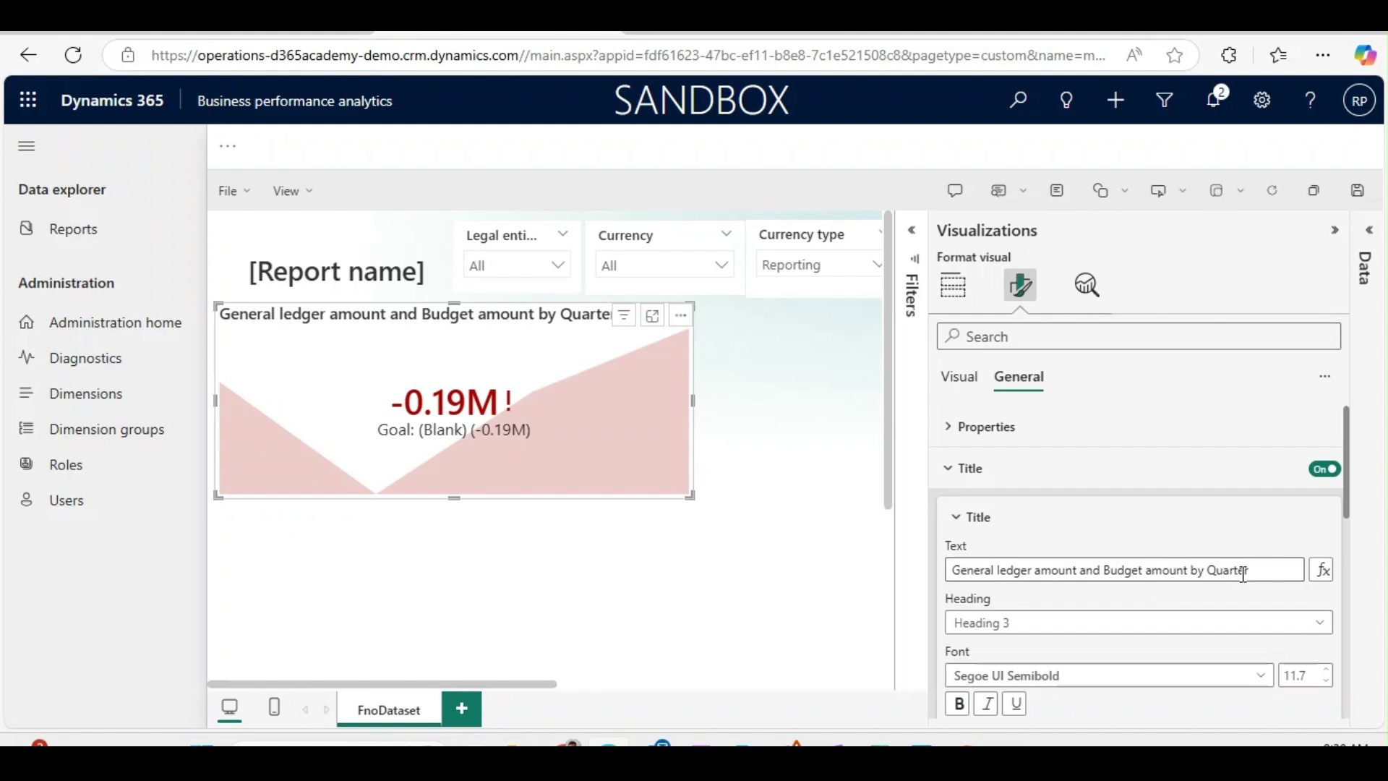
drag(1253, 571, 918, 587)
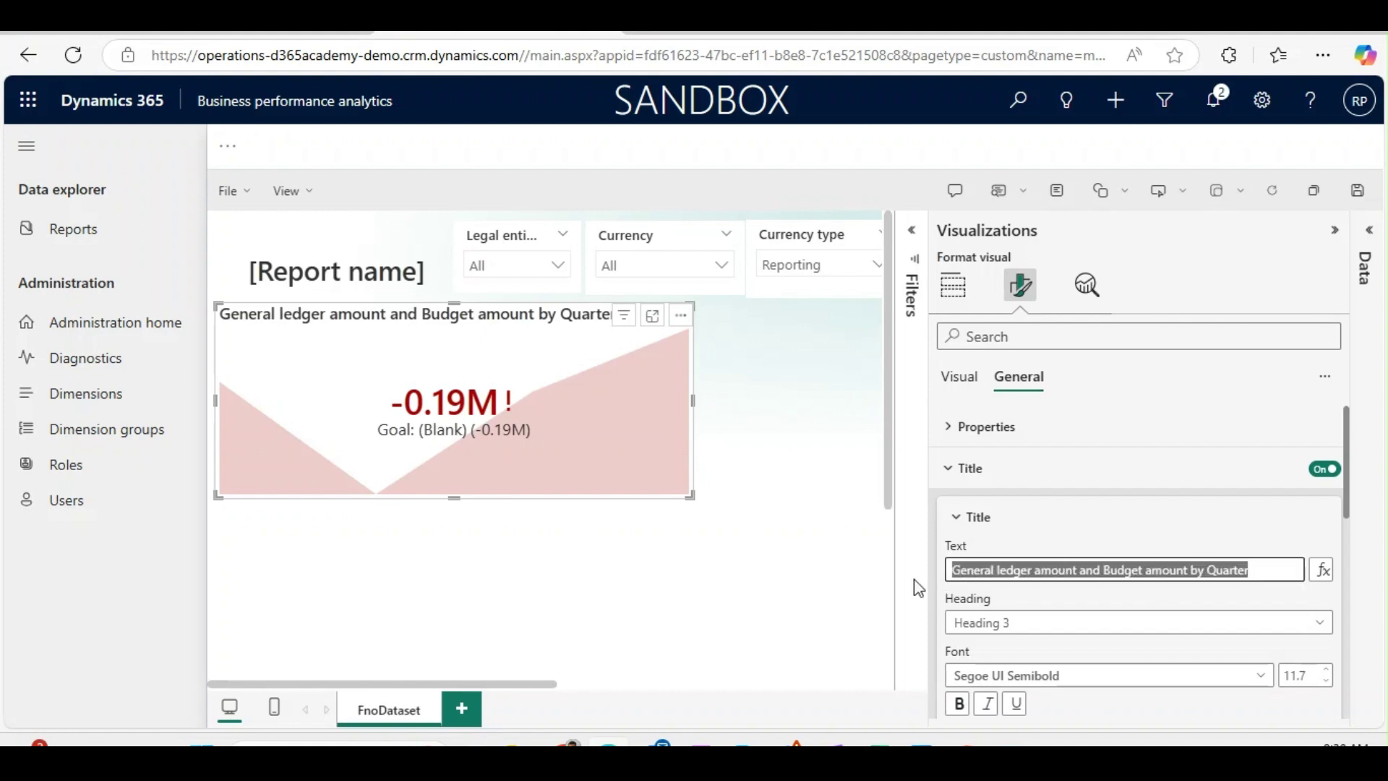
text(Reve)
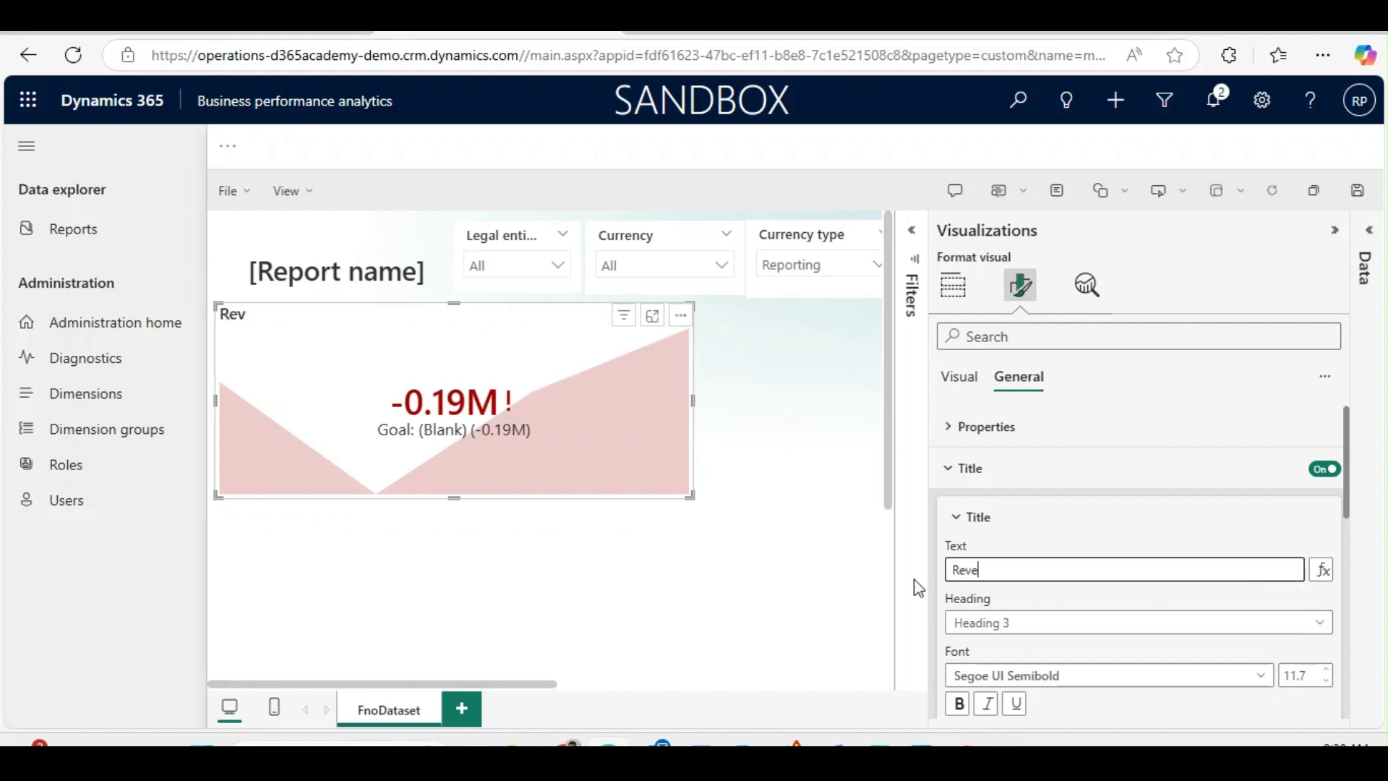
text(nue vs Budget)
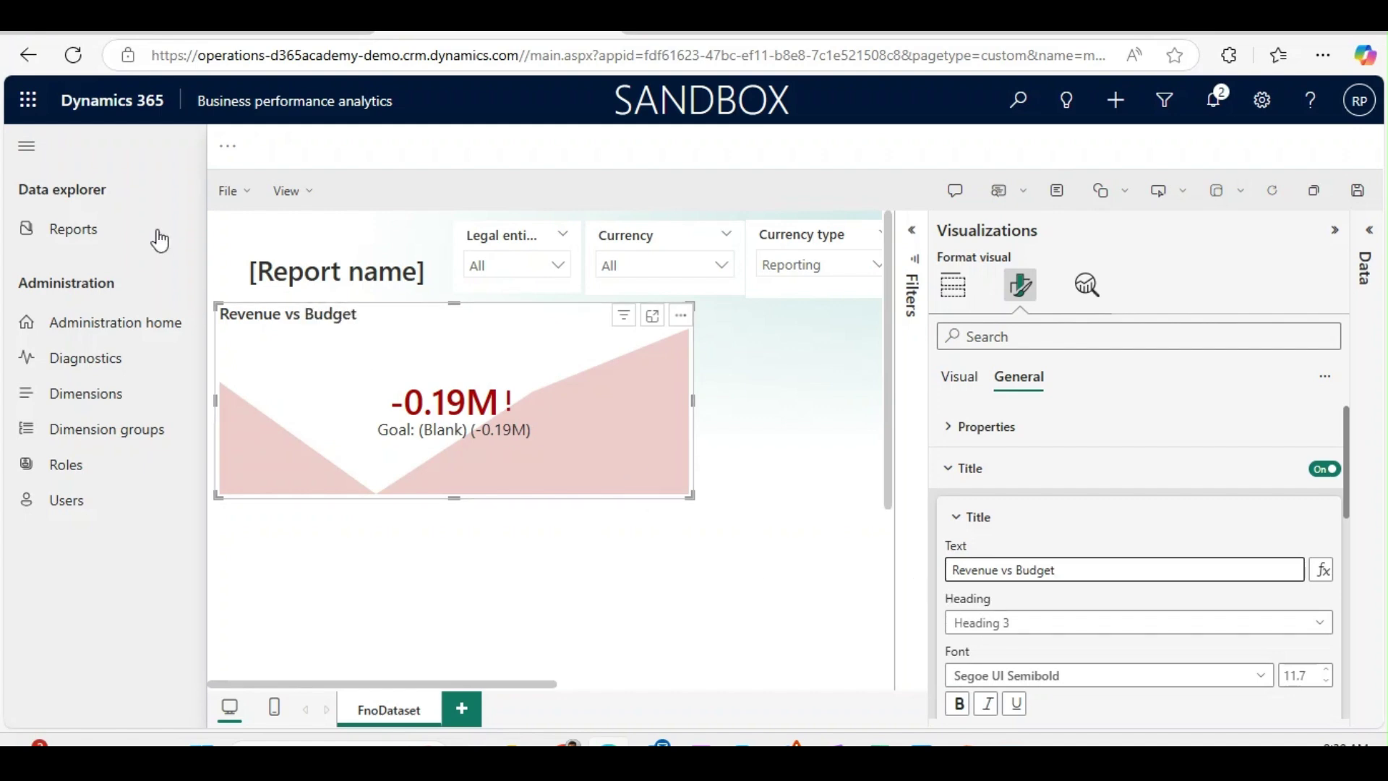
- Make the KPI title text green using the recent green swatch
drag(1347, 493, 1342, 585)
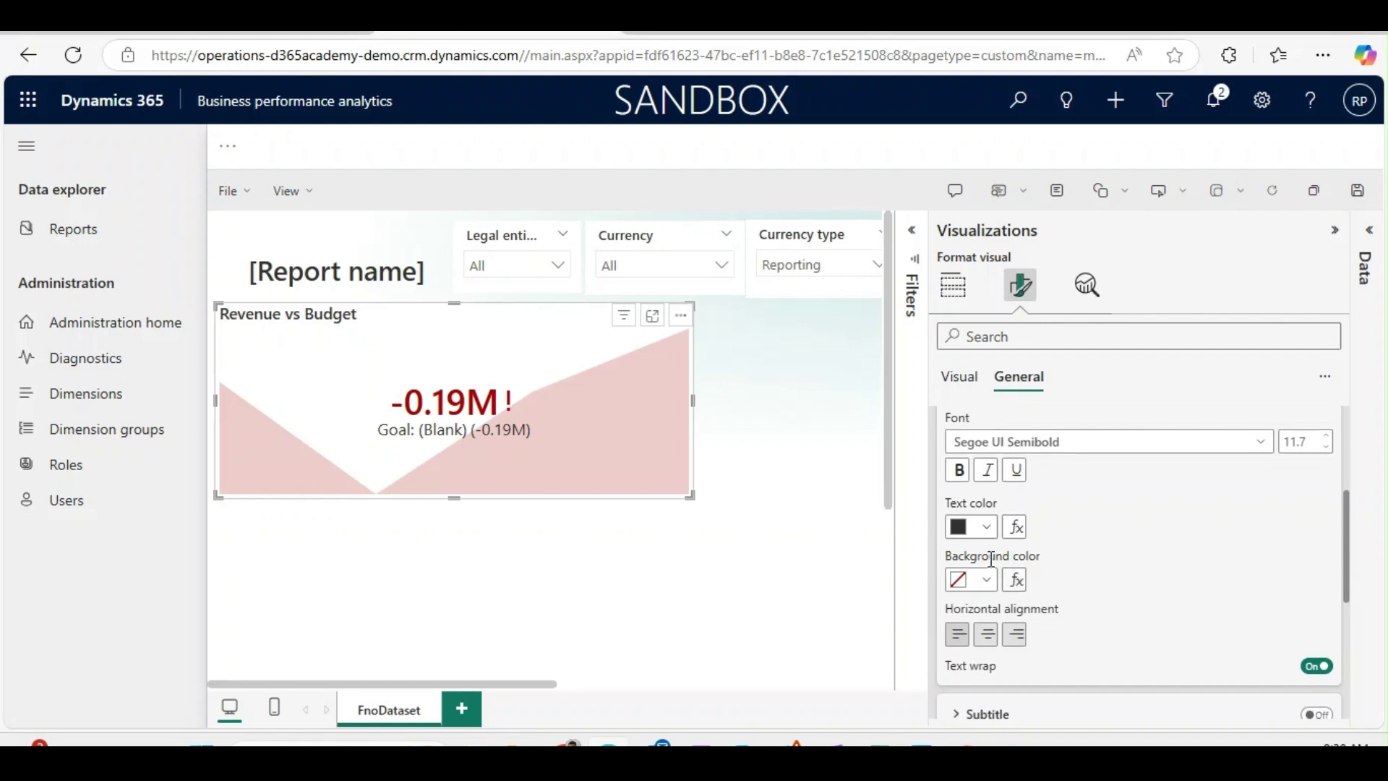
click(983, 527)
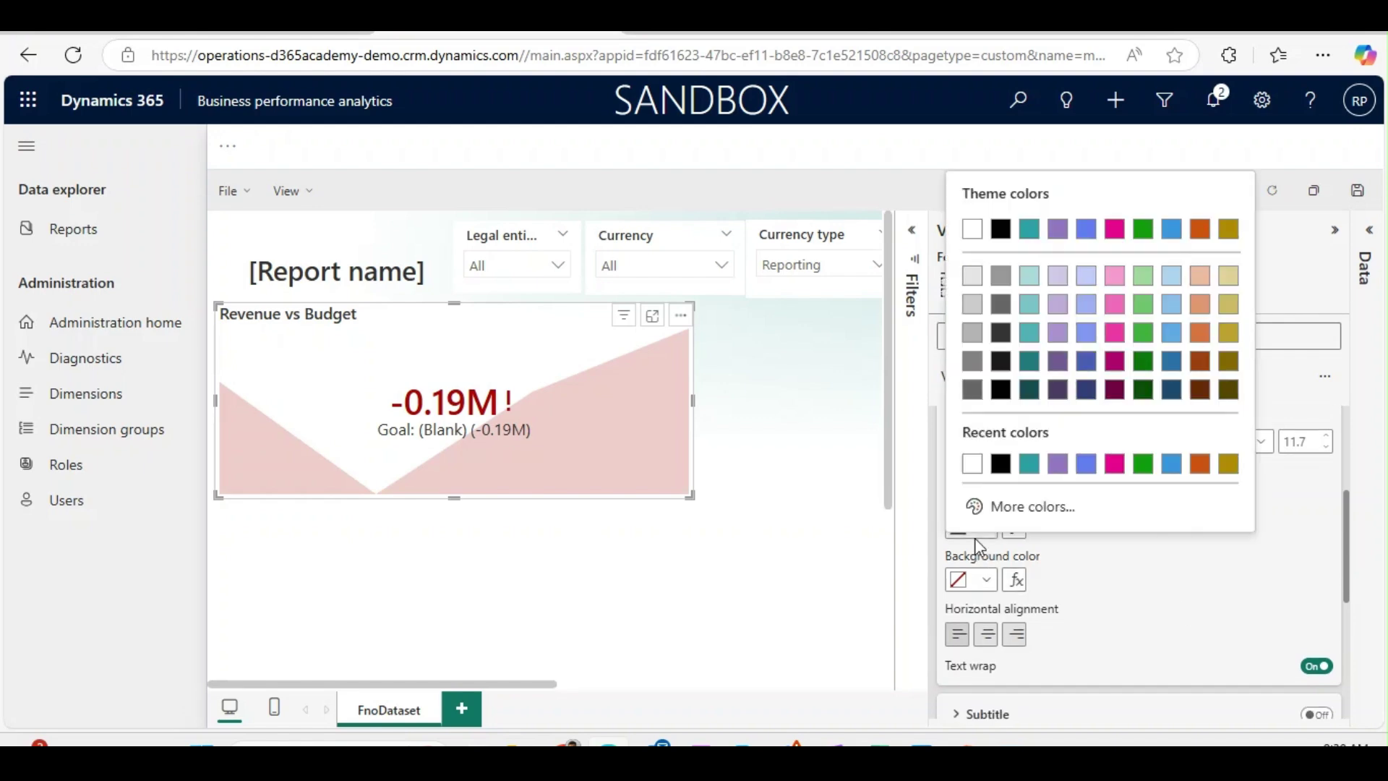
click(1141, 467)
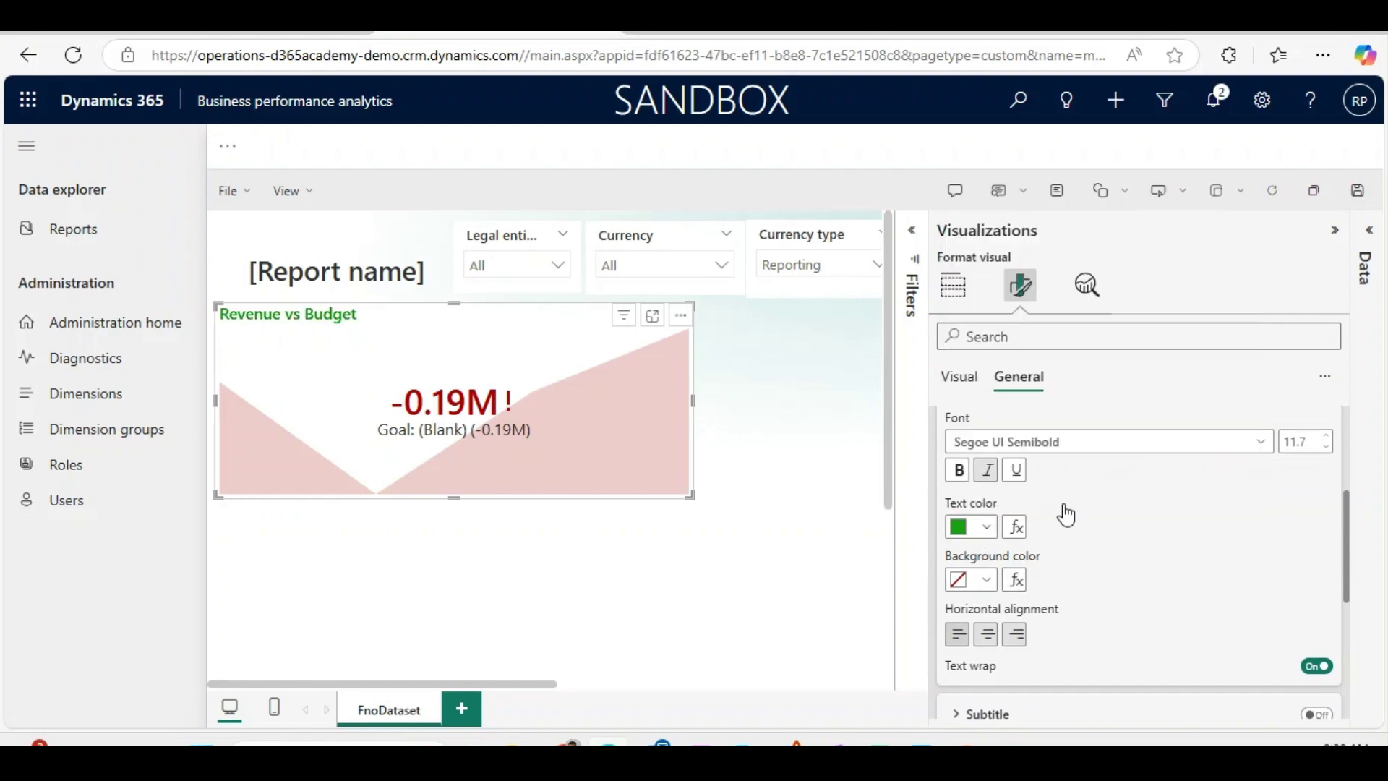
drag(1354, 549, 1352, 586)
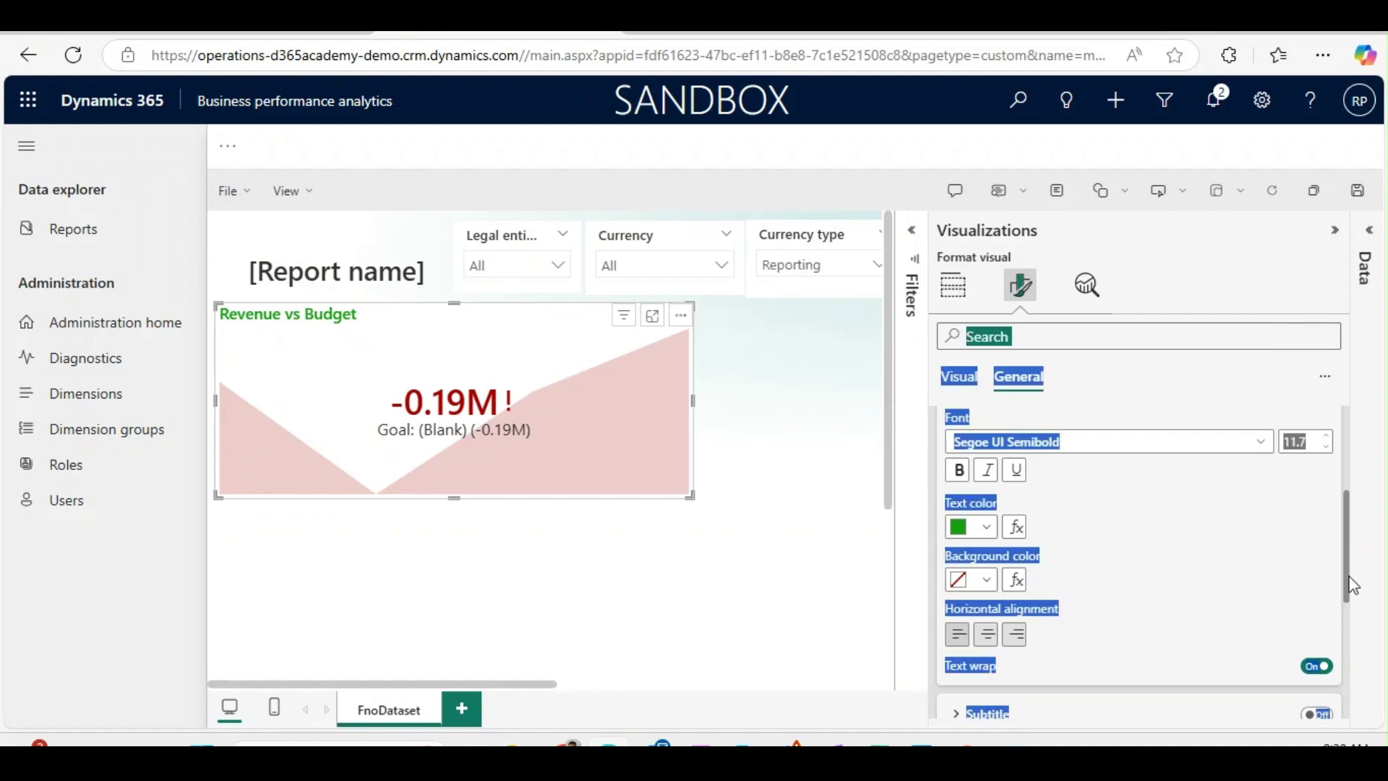
click(1226, 542)
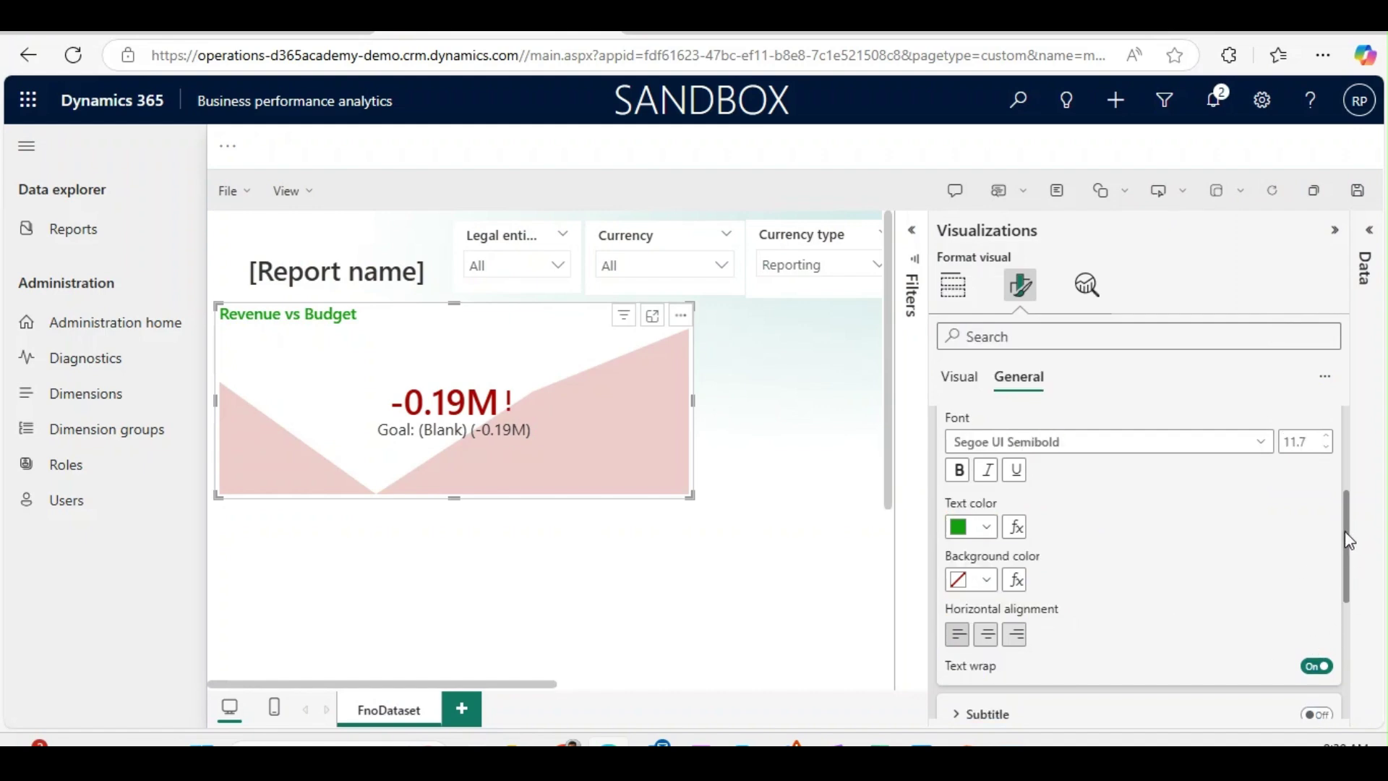
drag(1347, 538, 1346, 454)
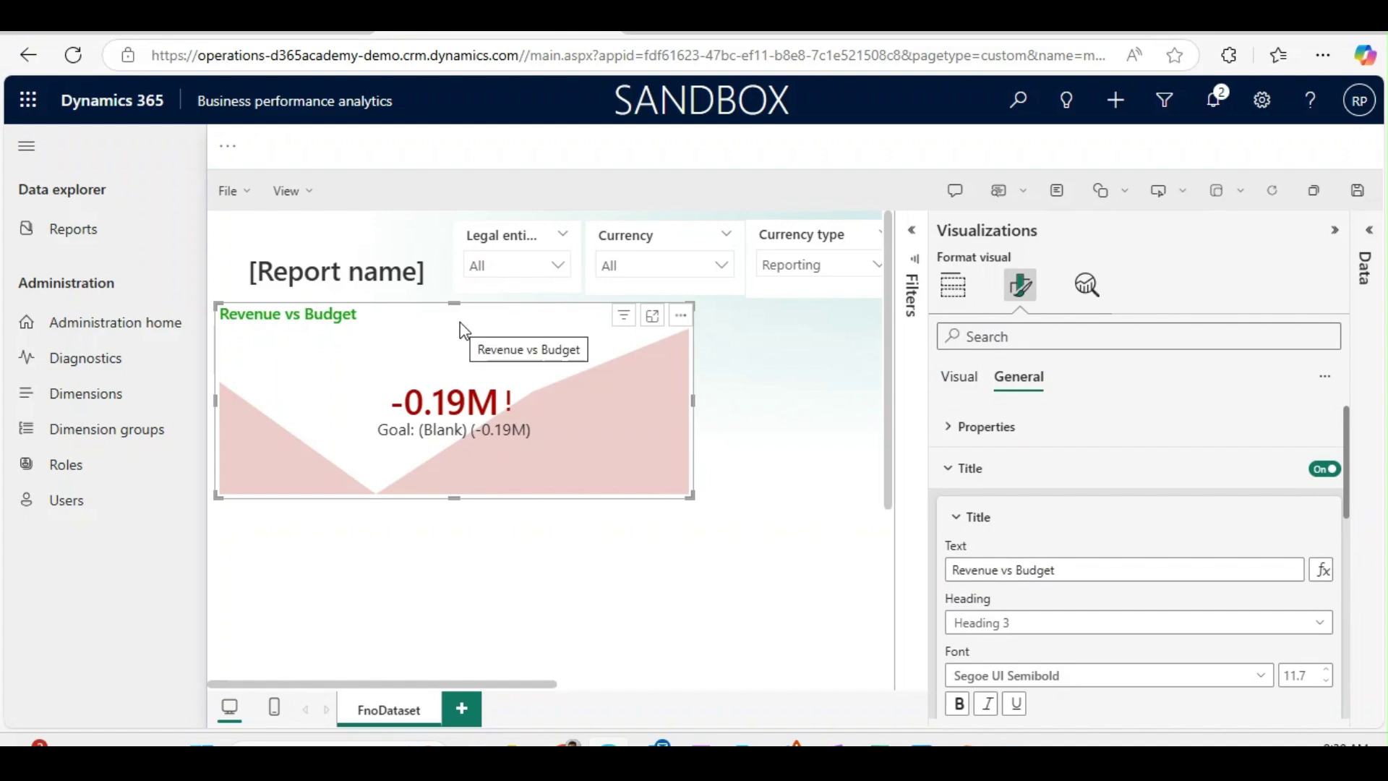
- Add a second KPI beside the first, with General ledger amount as its value
click(846, 361)
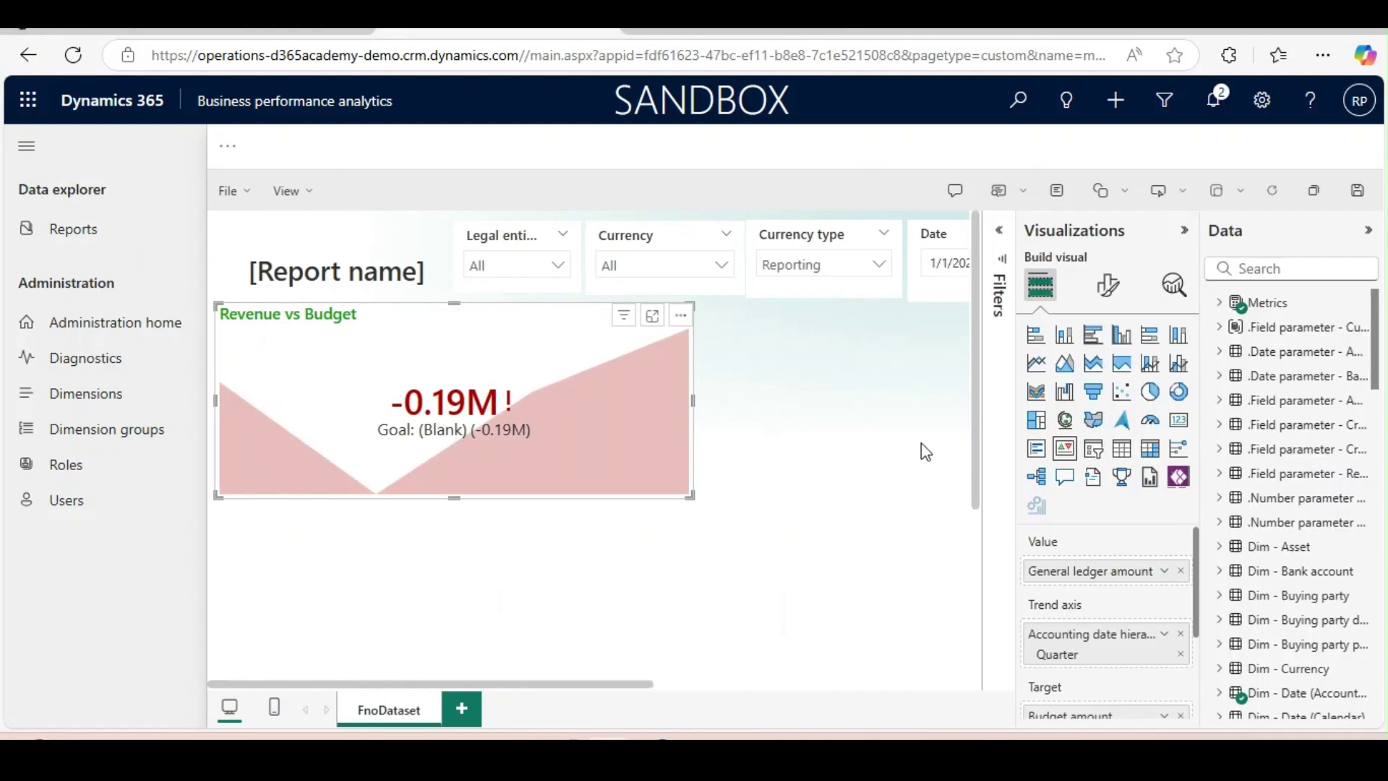
click(1064, 450)
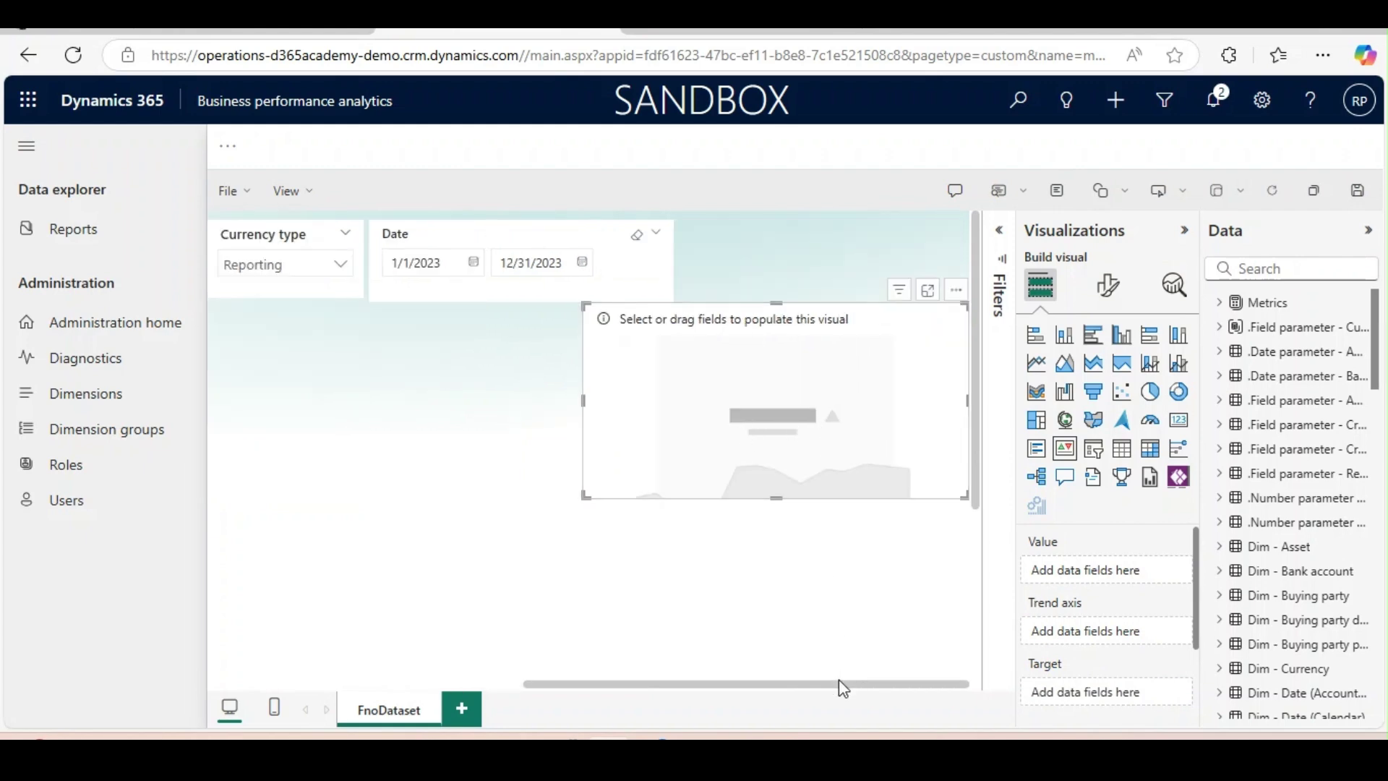
drag(842, 688, 681, 690)
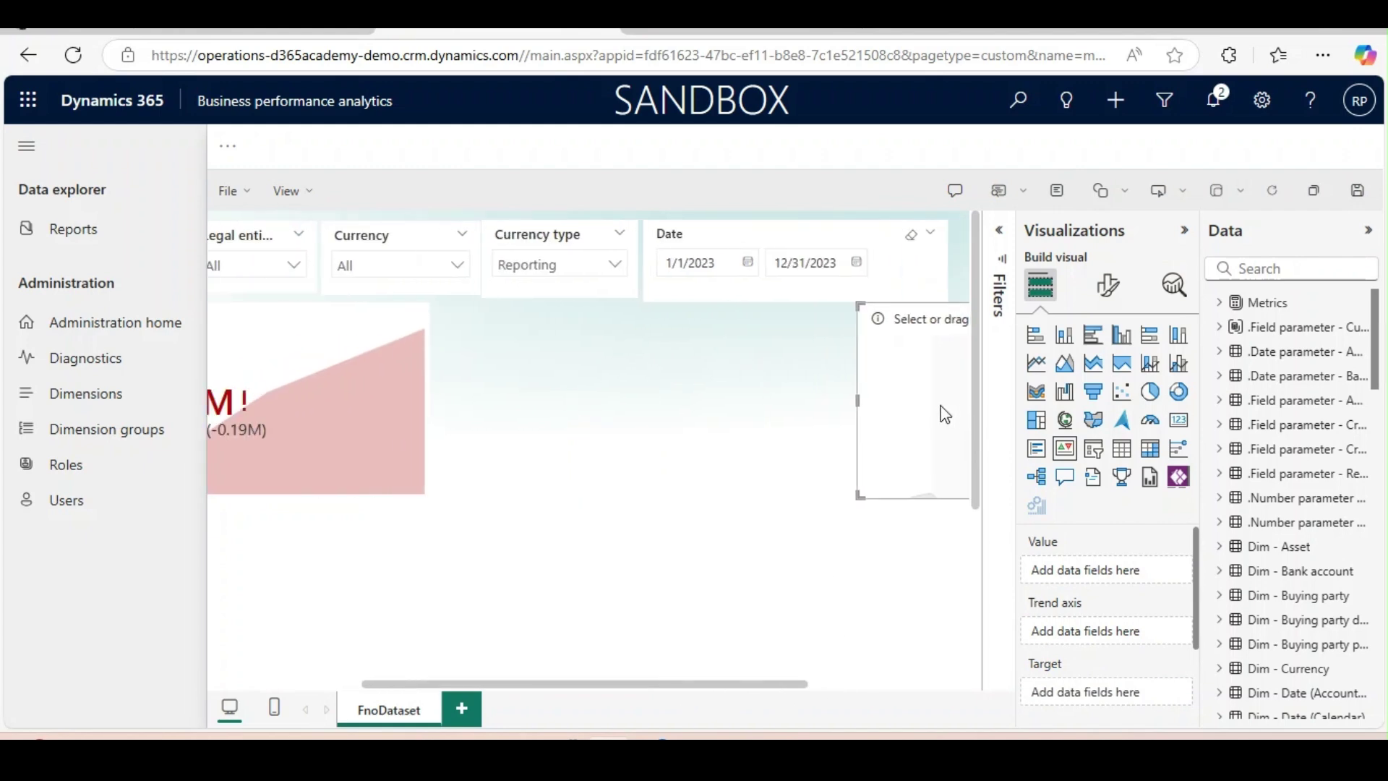
drag(944, 415, 518, 414)
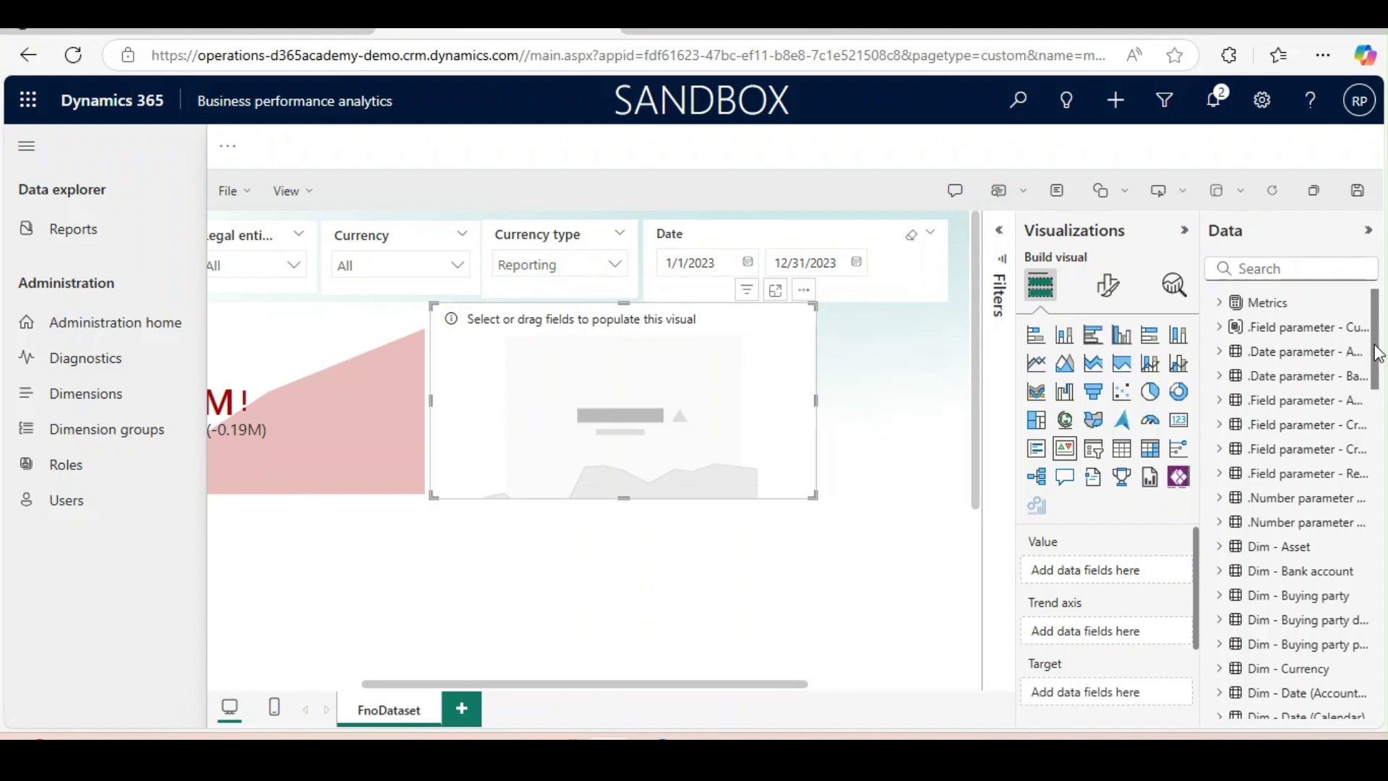
click(1220, 302)
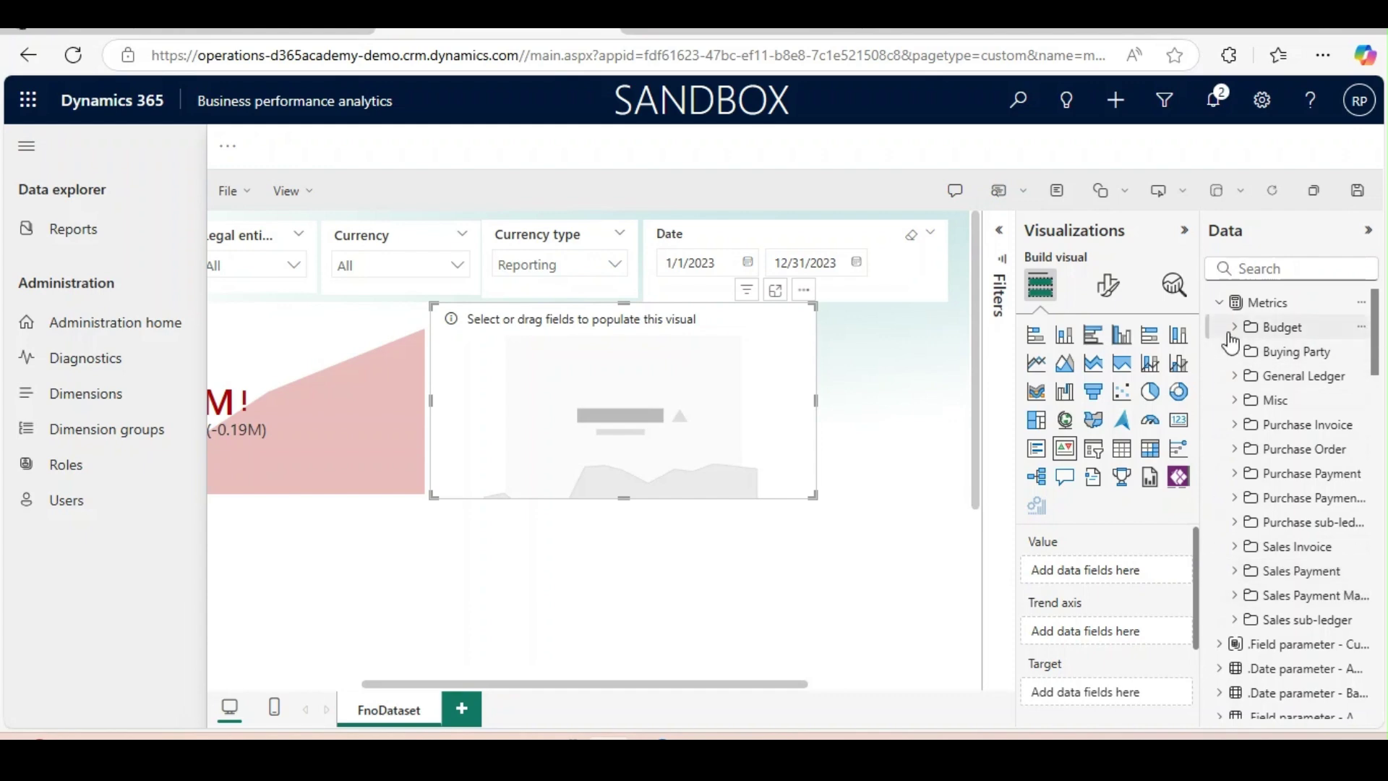
click(1233, 376)
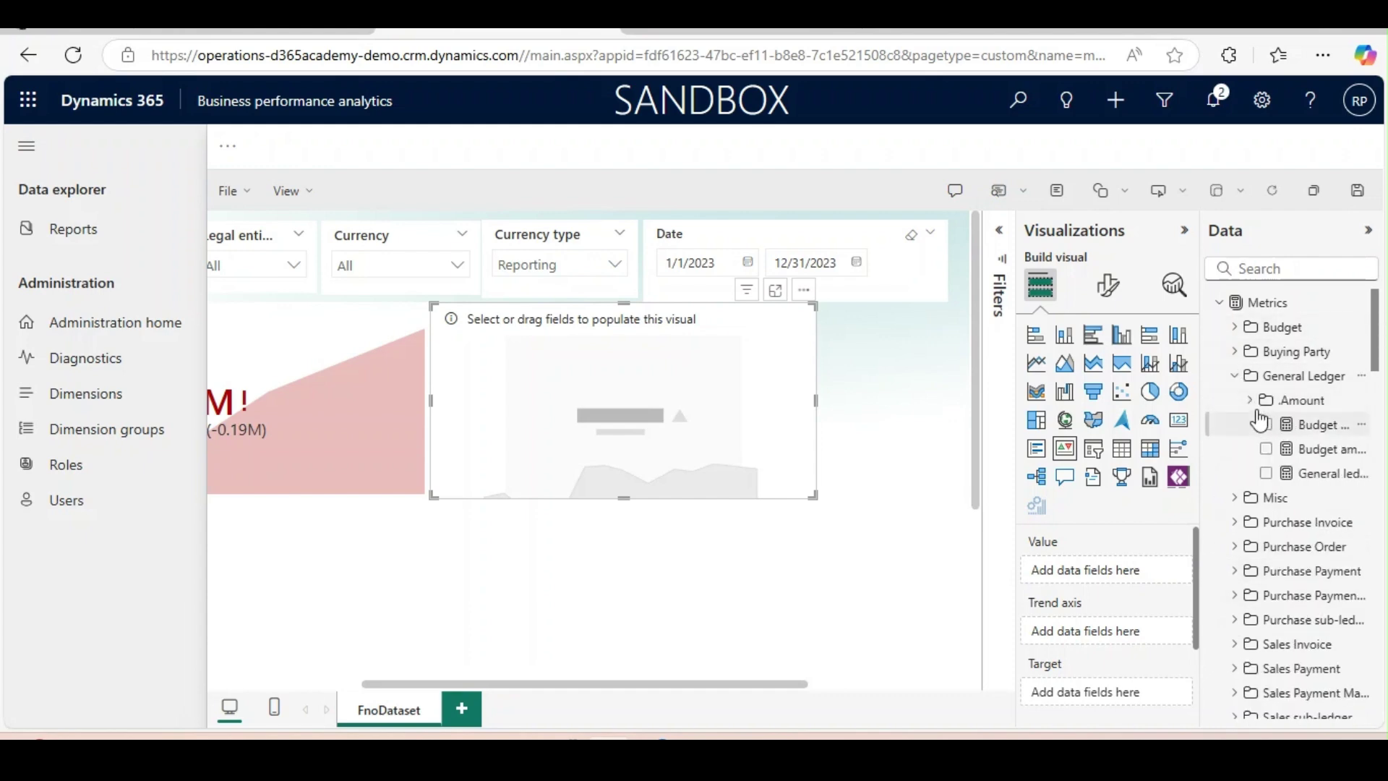
click(1249, 400)
drag(1325, 425, 1052, 571)
- Use Month from the Accounting date hierarchy as the KPI trend axis
click(1219, 302)
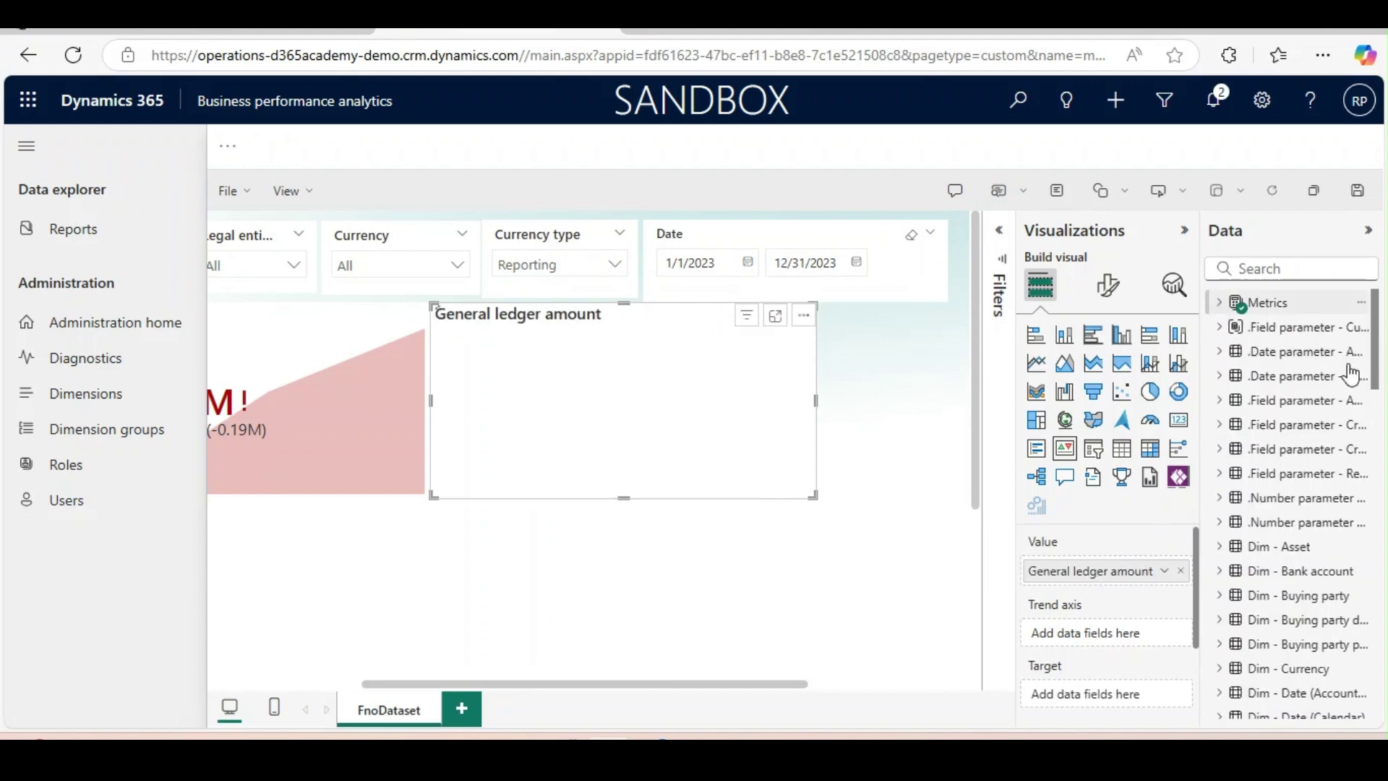
scroll(1354, 511, down, 10)
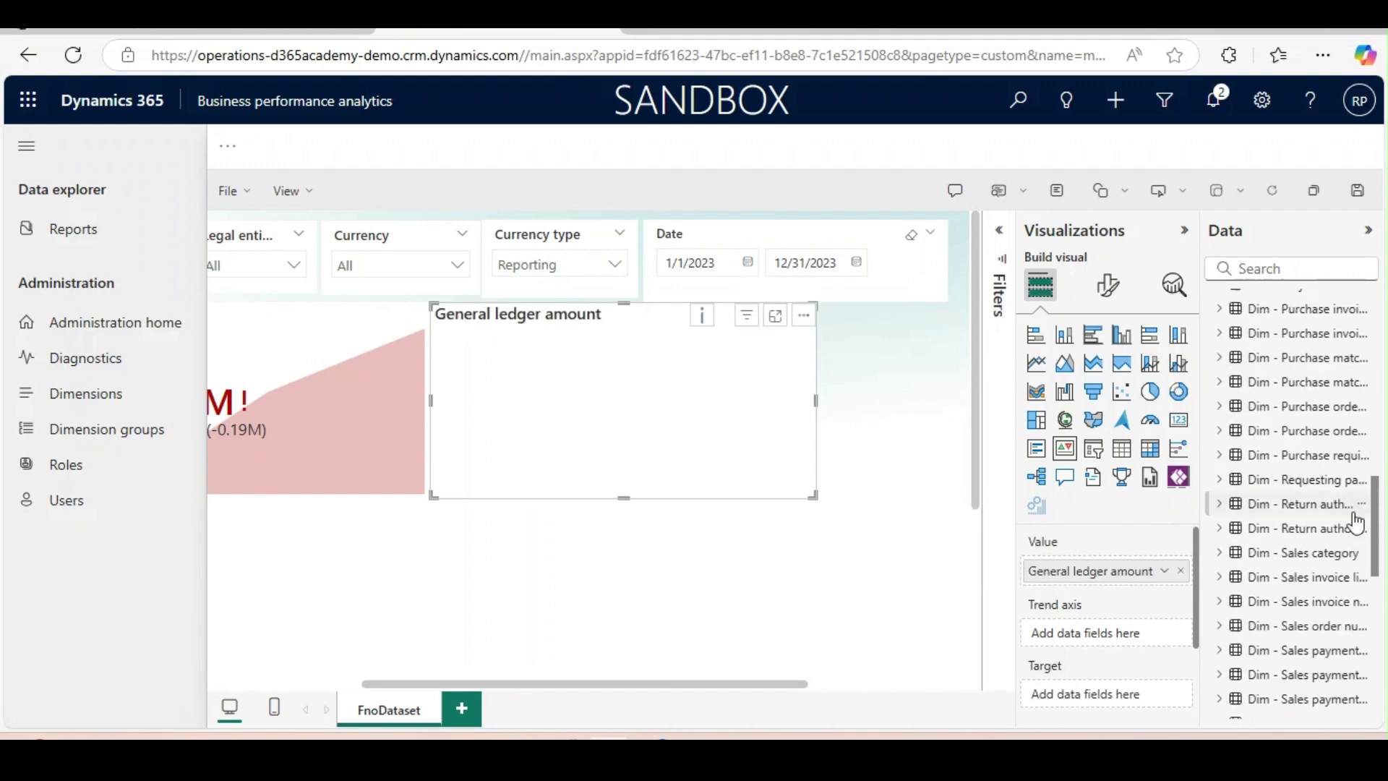
drag(1201, 375, 1057, 376)
click(1053, 369)
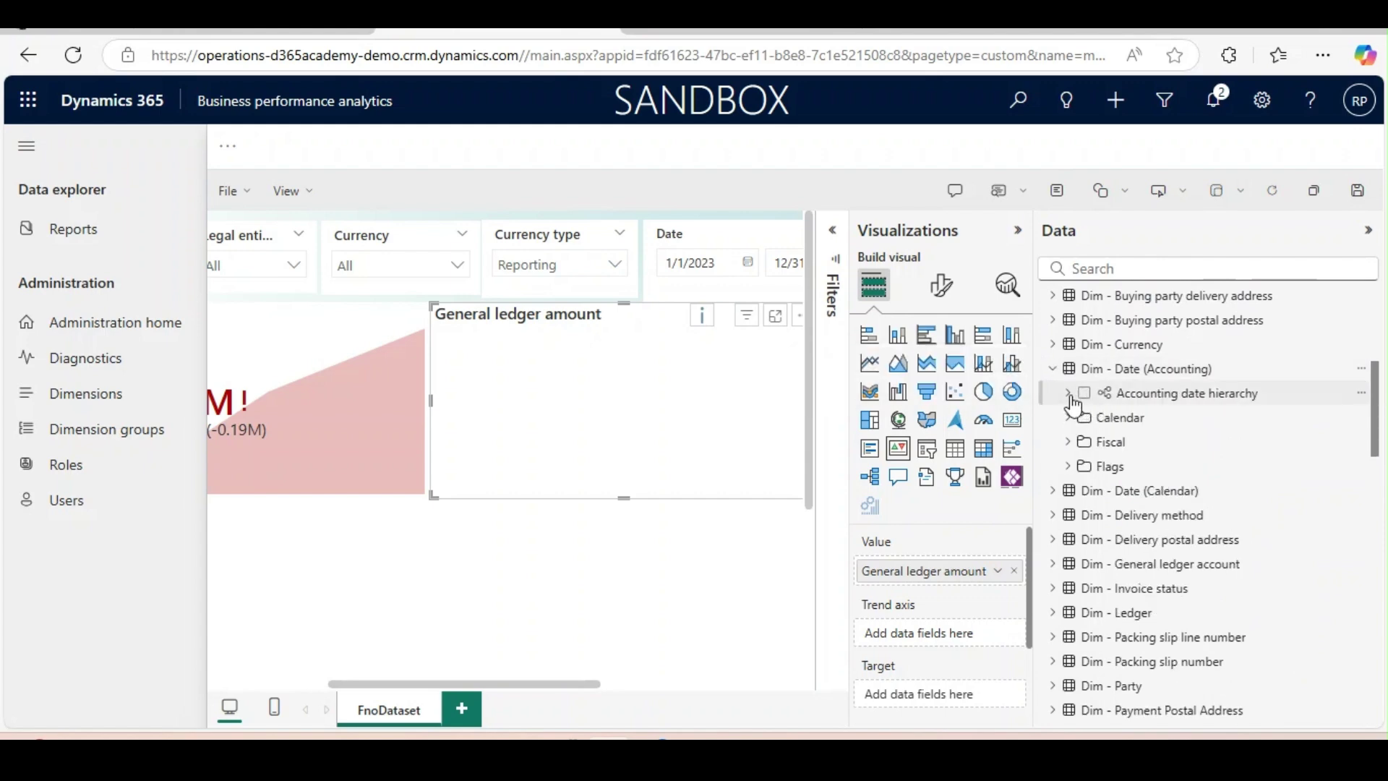
click(1068, 394)
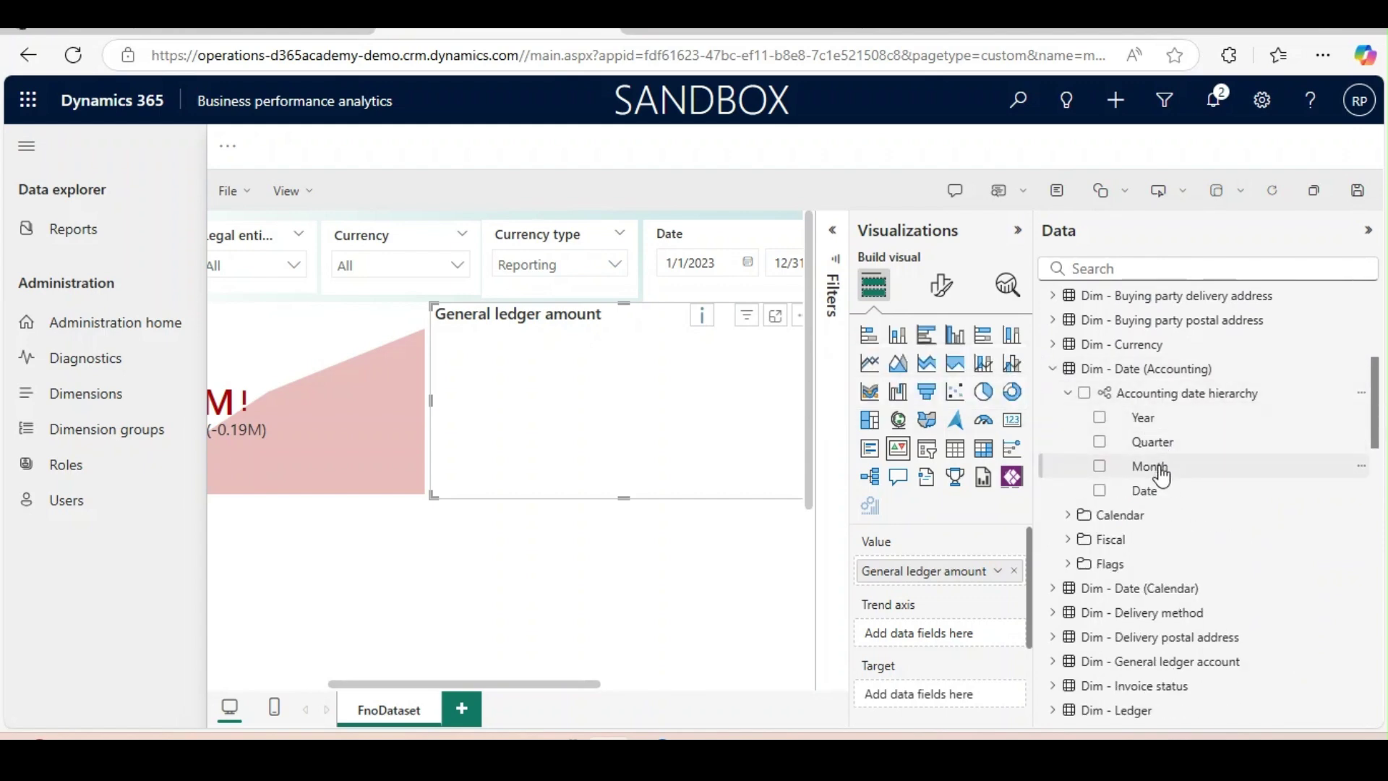
drag(1157, 468, 930, 654)
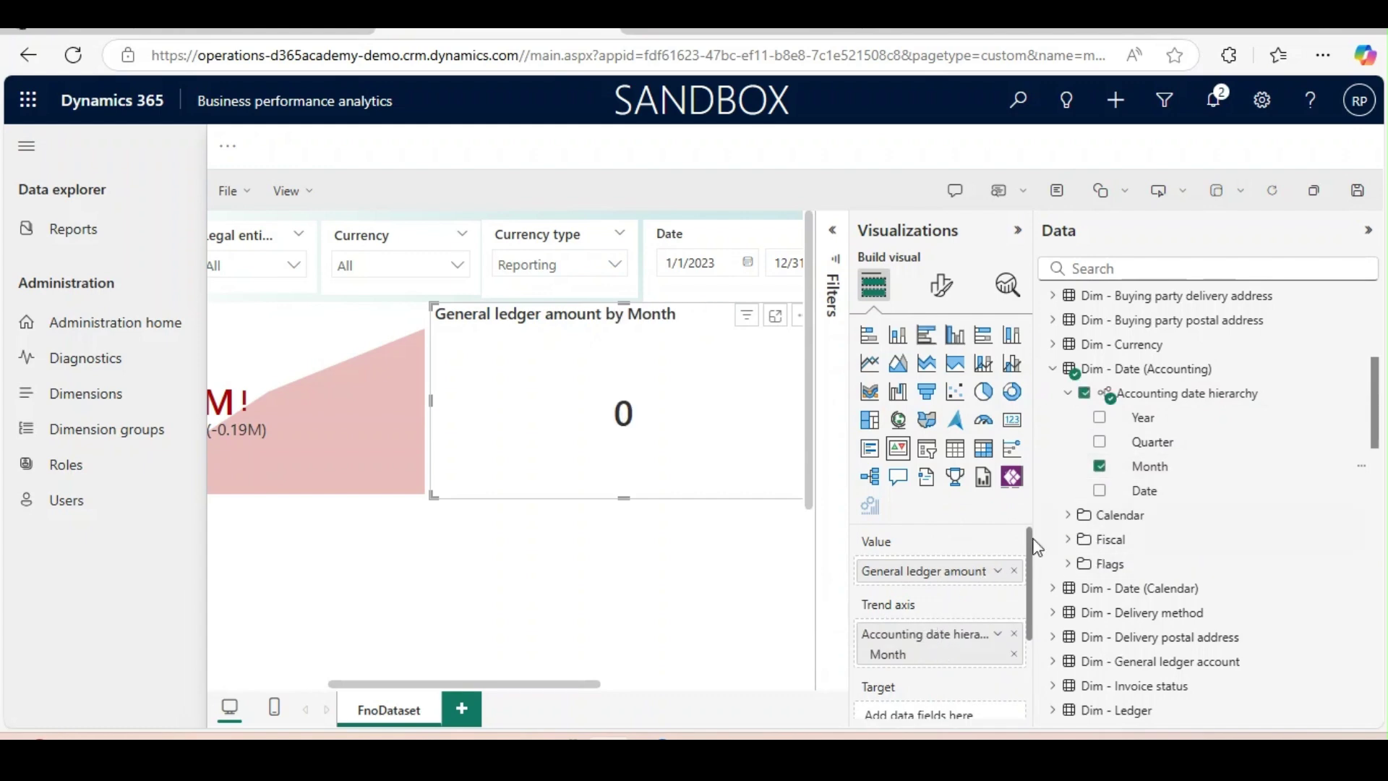
- Set Budget amount as the new KPI's target
scroll(939, 600, down, 2)
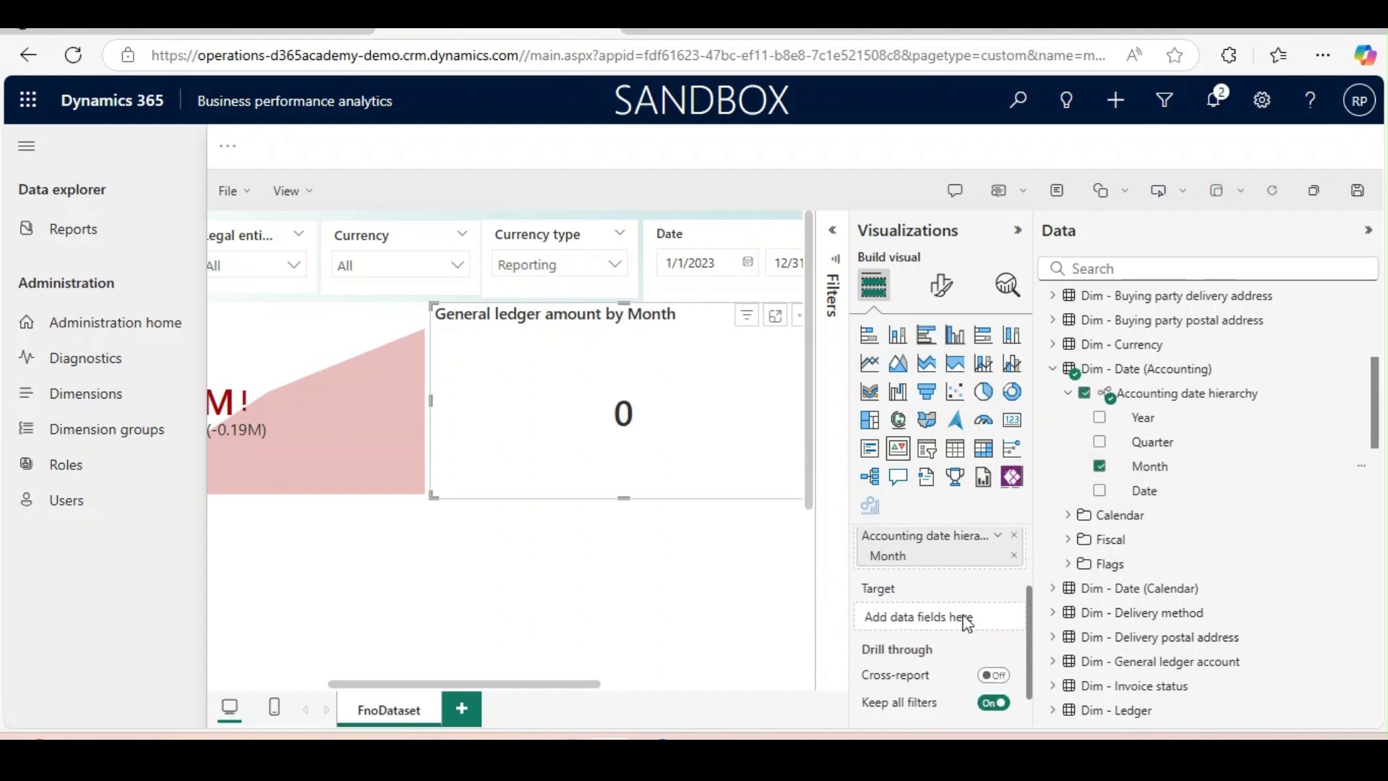
drag(1375, 432, 1375, 363)
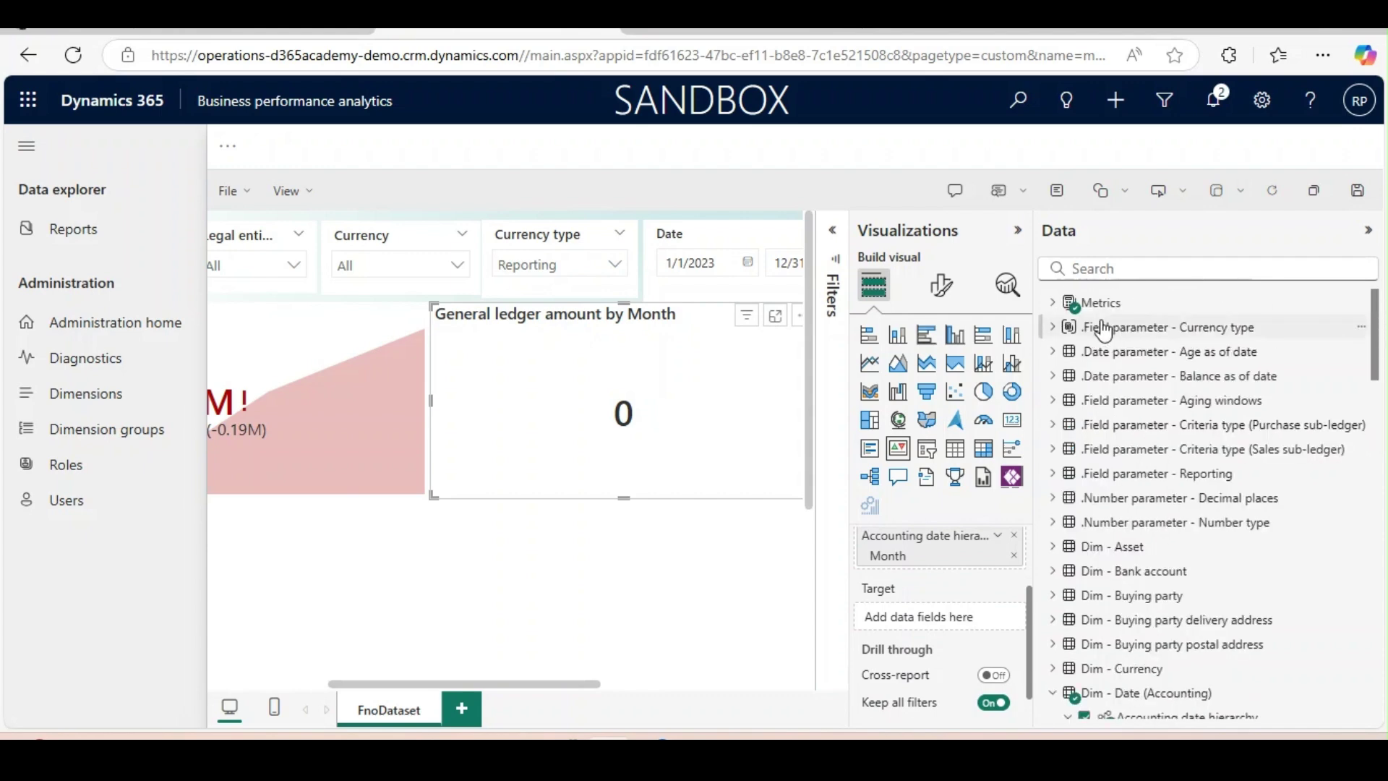
click(1054, 305)
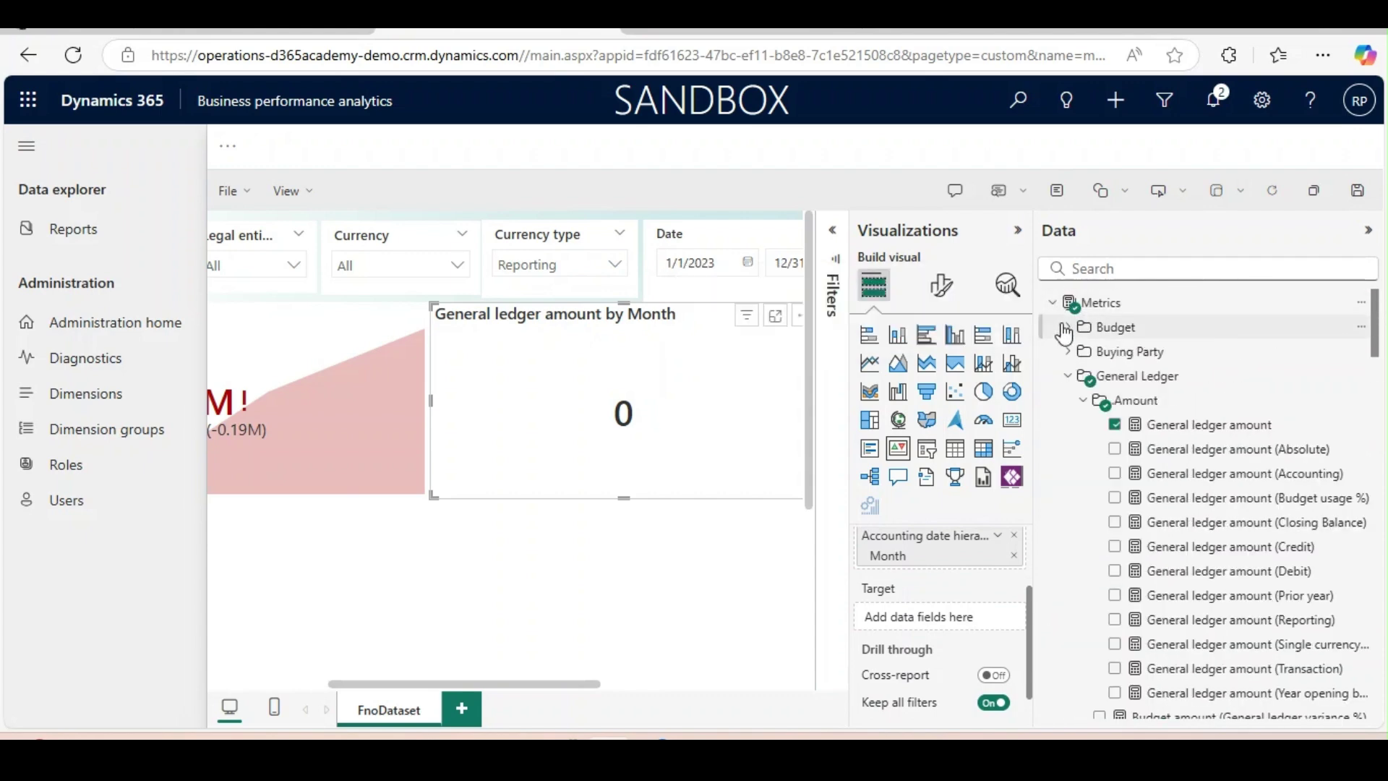
click(1067, 326)
drag(1152, 374, 949, 623)
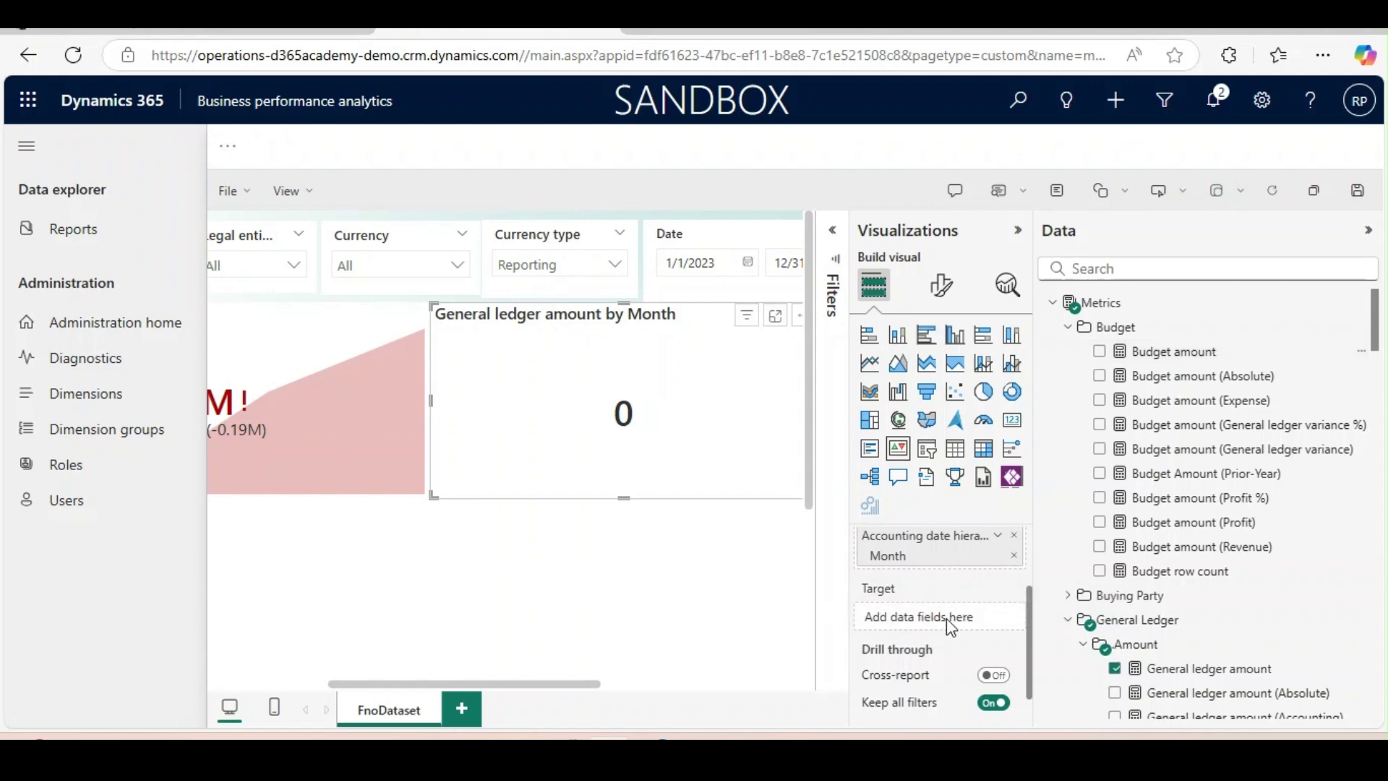
drag(1164, 351, 936, 634)
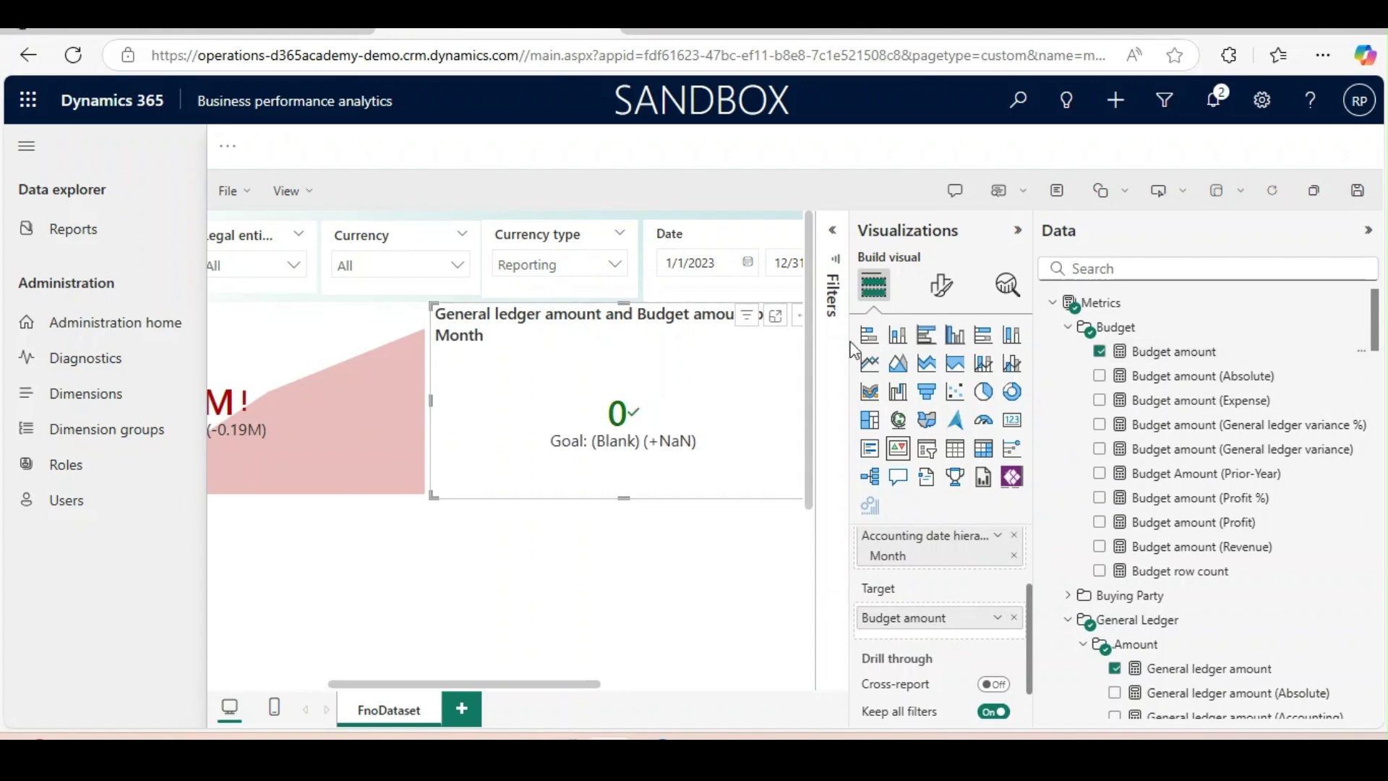
- Filter the new KPI's Type to Expense and Profit and loss accounts
click(837, 273)
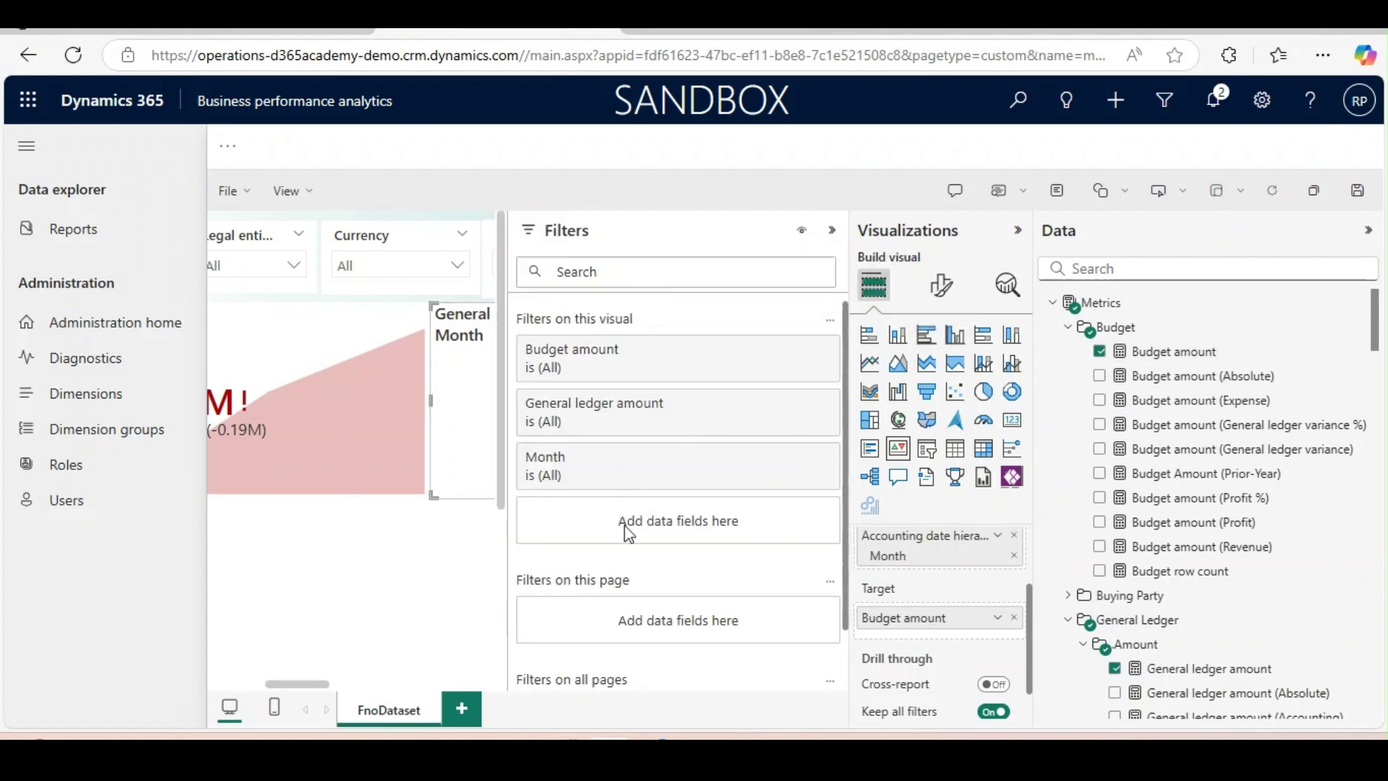
scroll(1214, 466, down, 10)
click(1199, 461)
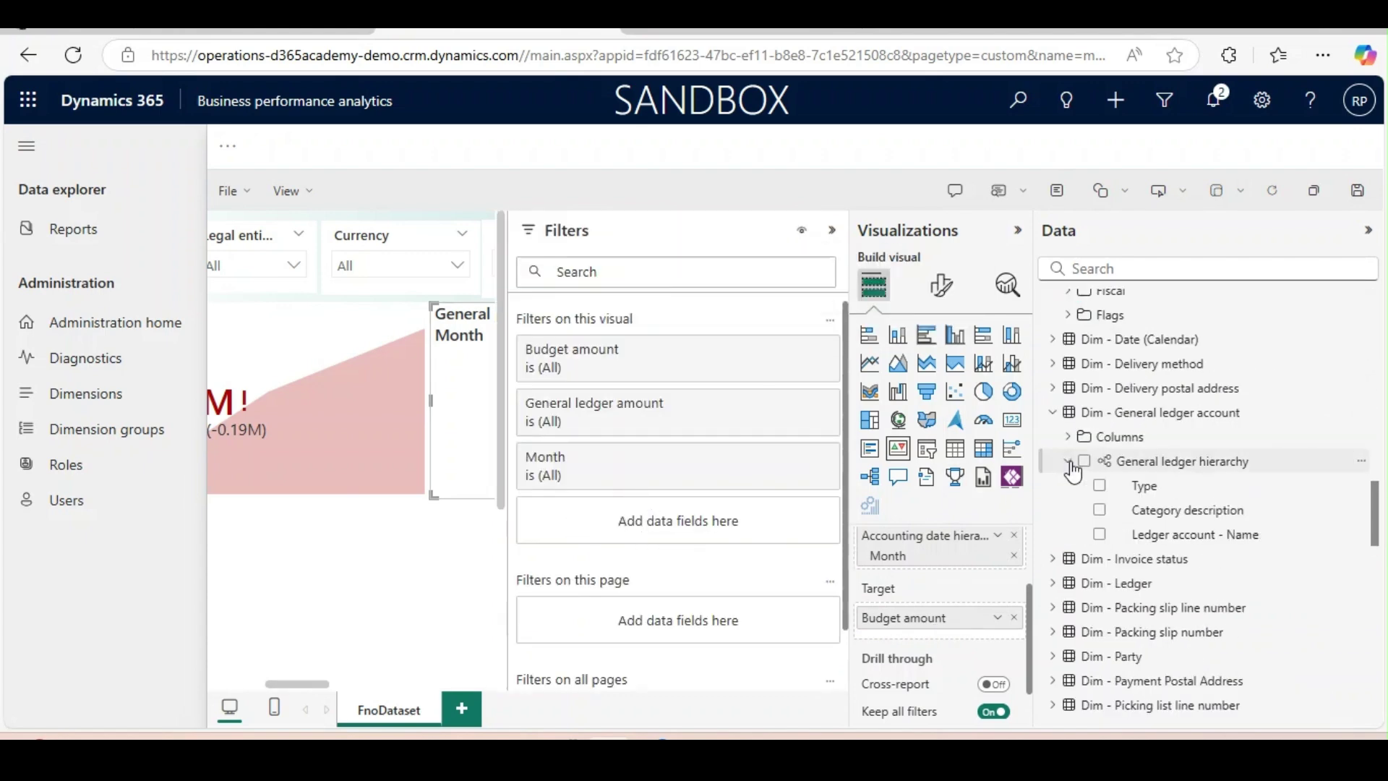
drag(1145, 497, 722, 533)
scroll(824, 571, down, 3)
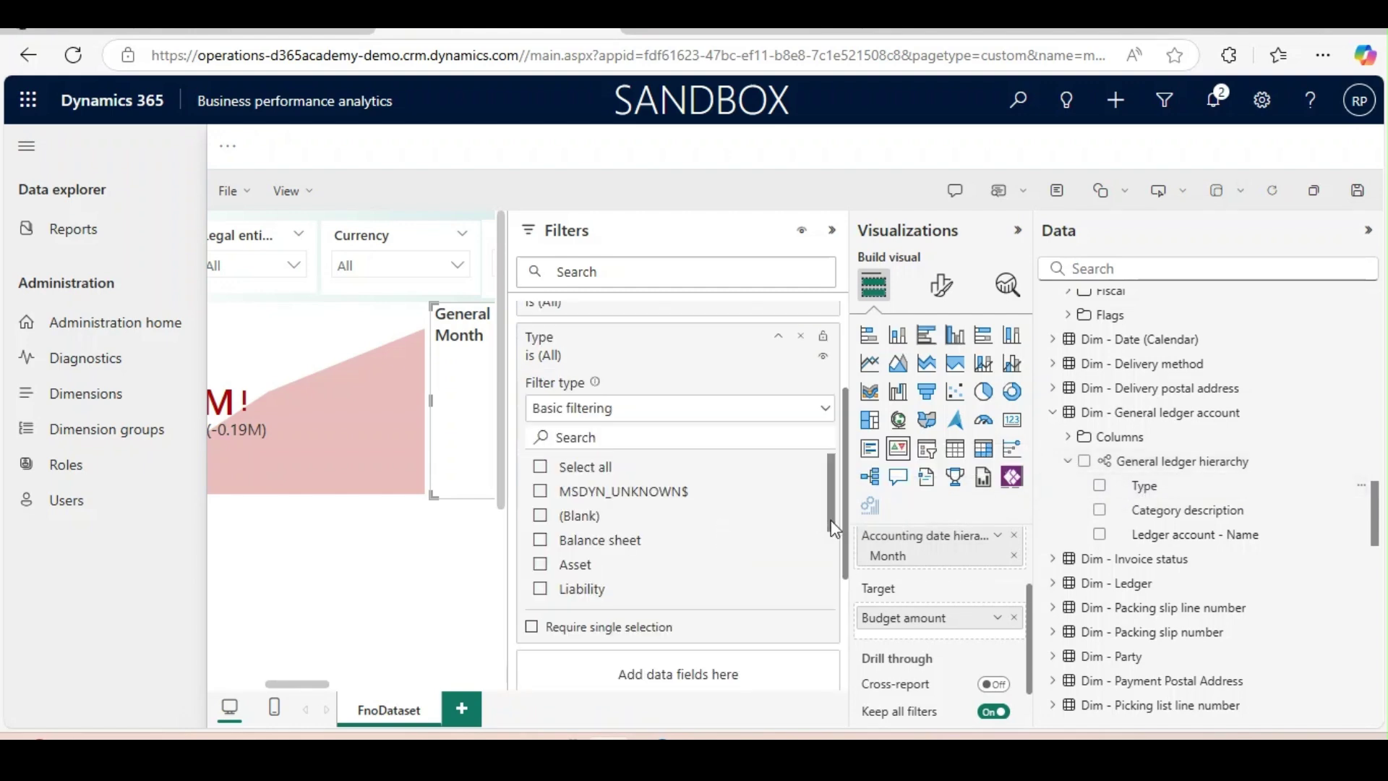
drag(830, 517, 835, 609)
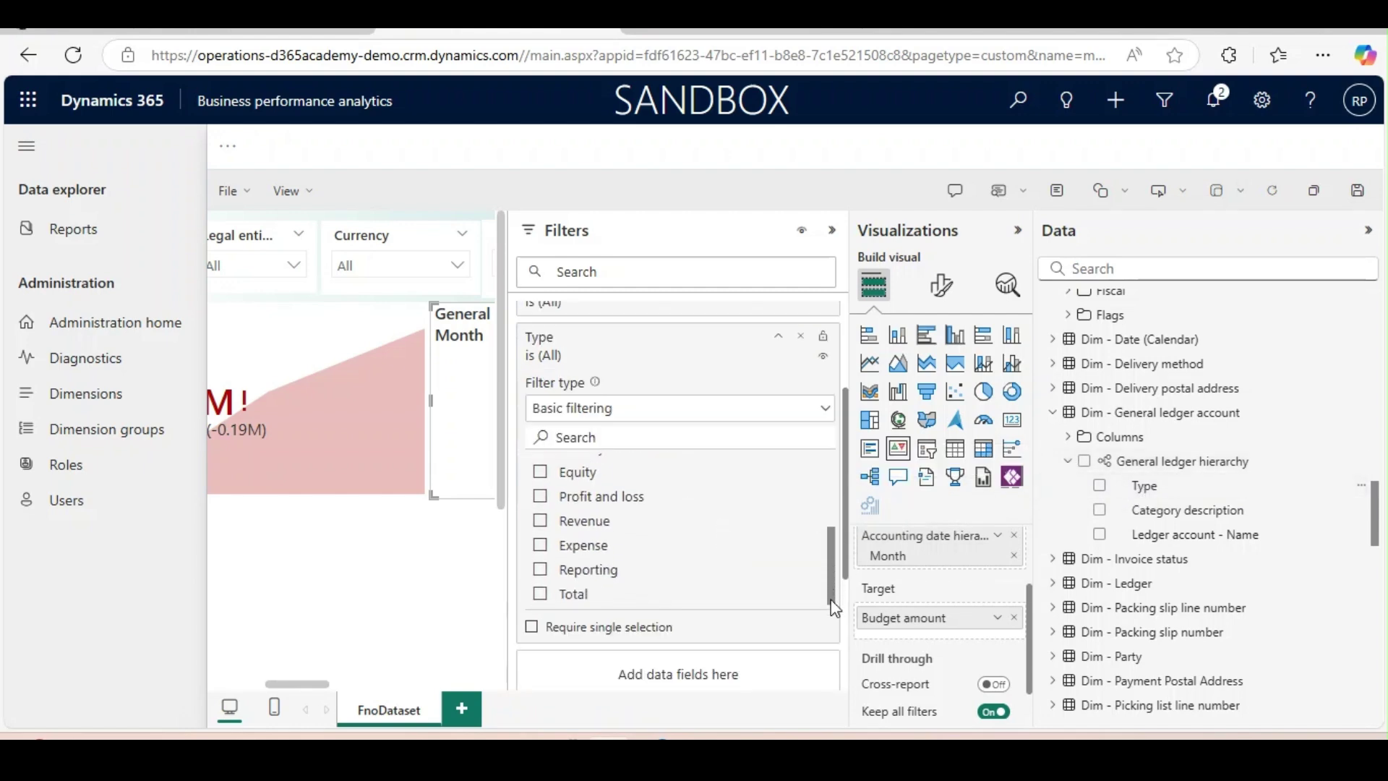
click(538, 547)
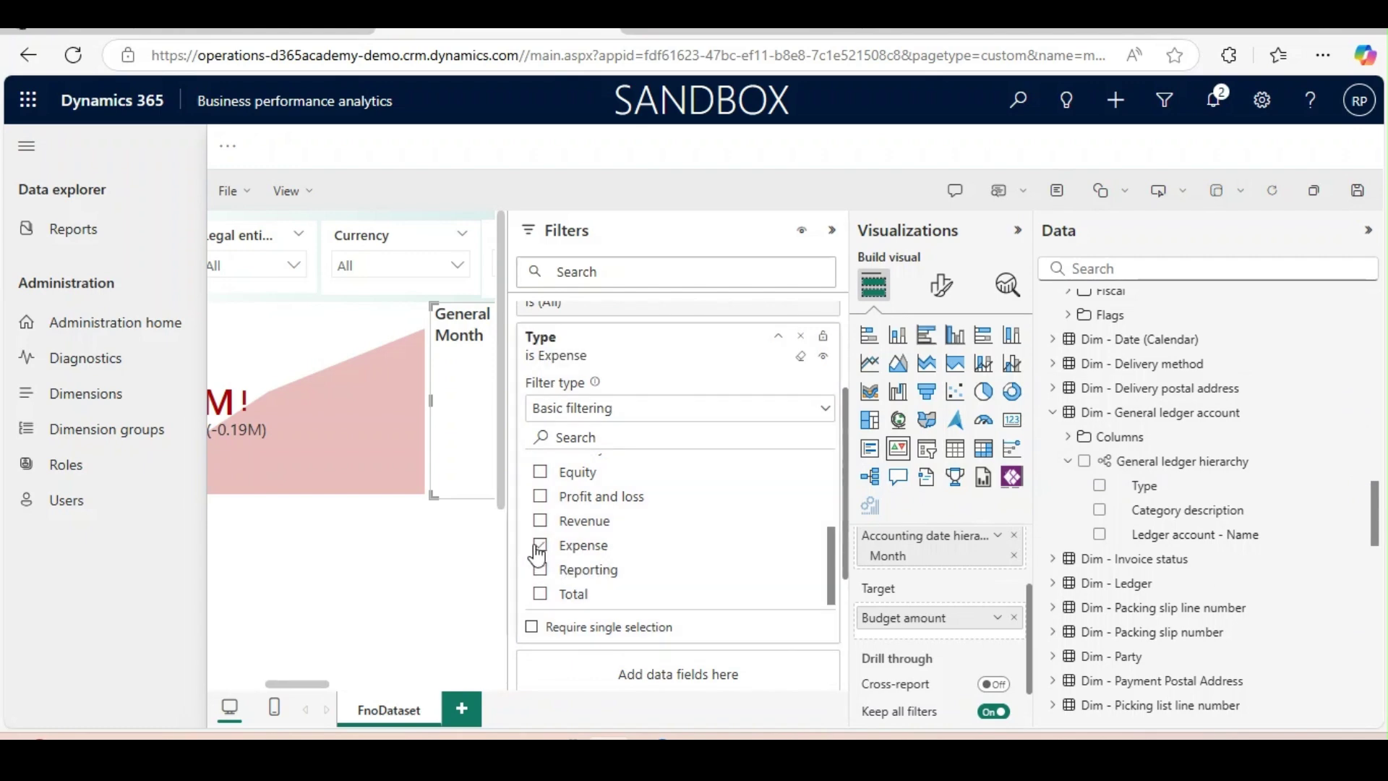
click(539, 500)
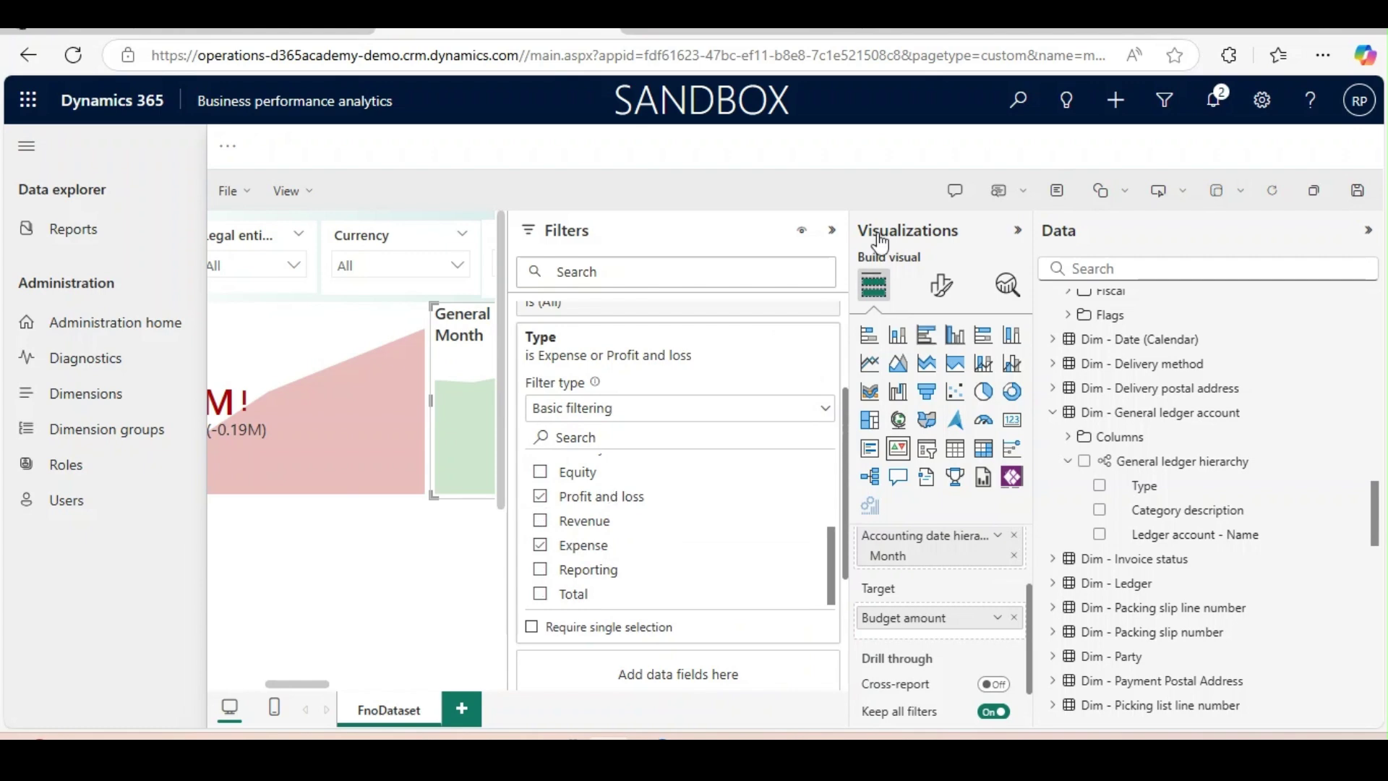
- Collapse the Filters, Visualizations and Data panes to widen the canvas
click(832, 231)
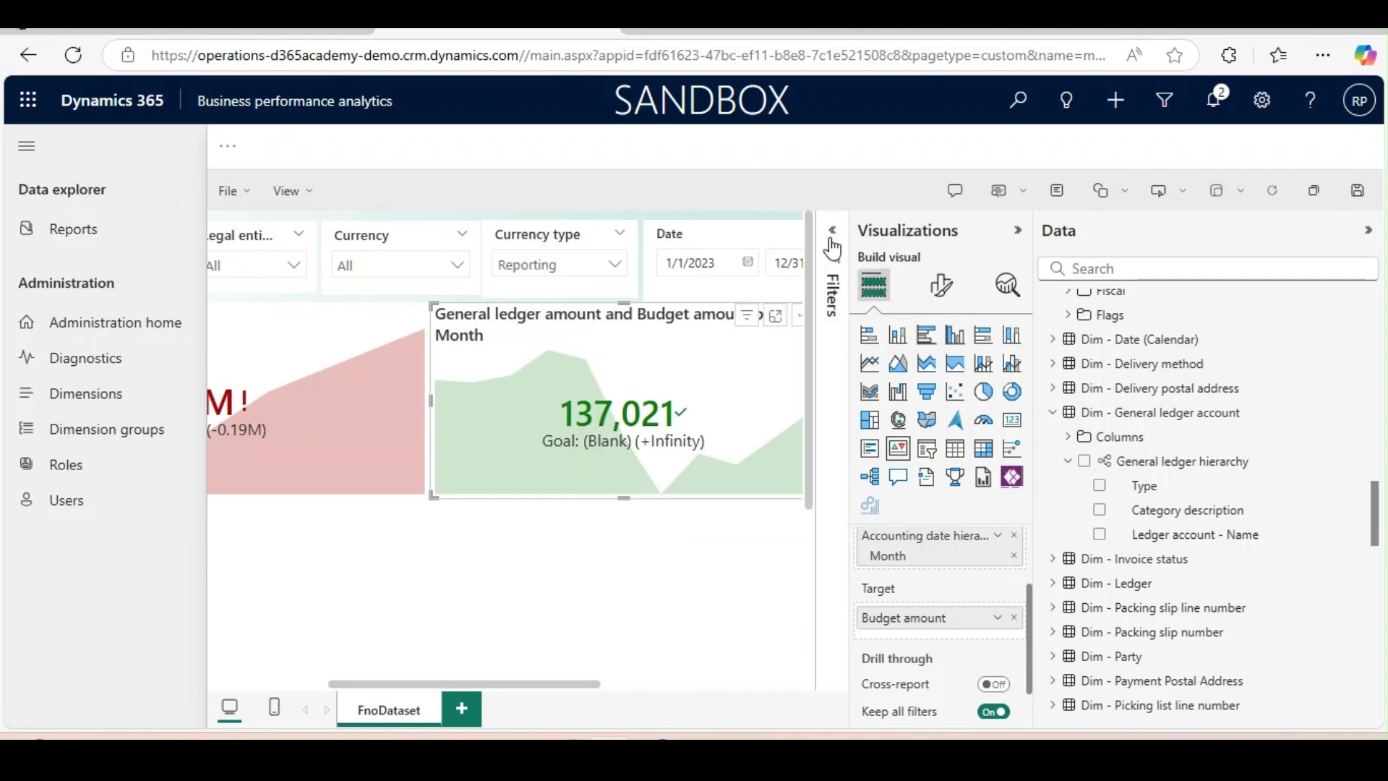
click(1020, 233)
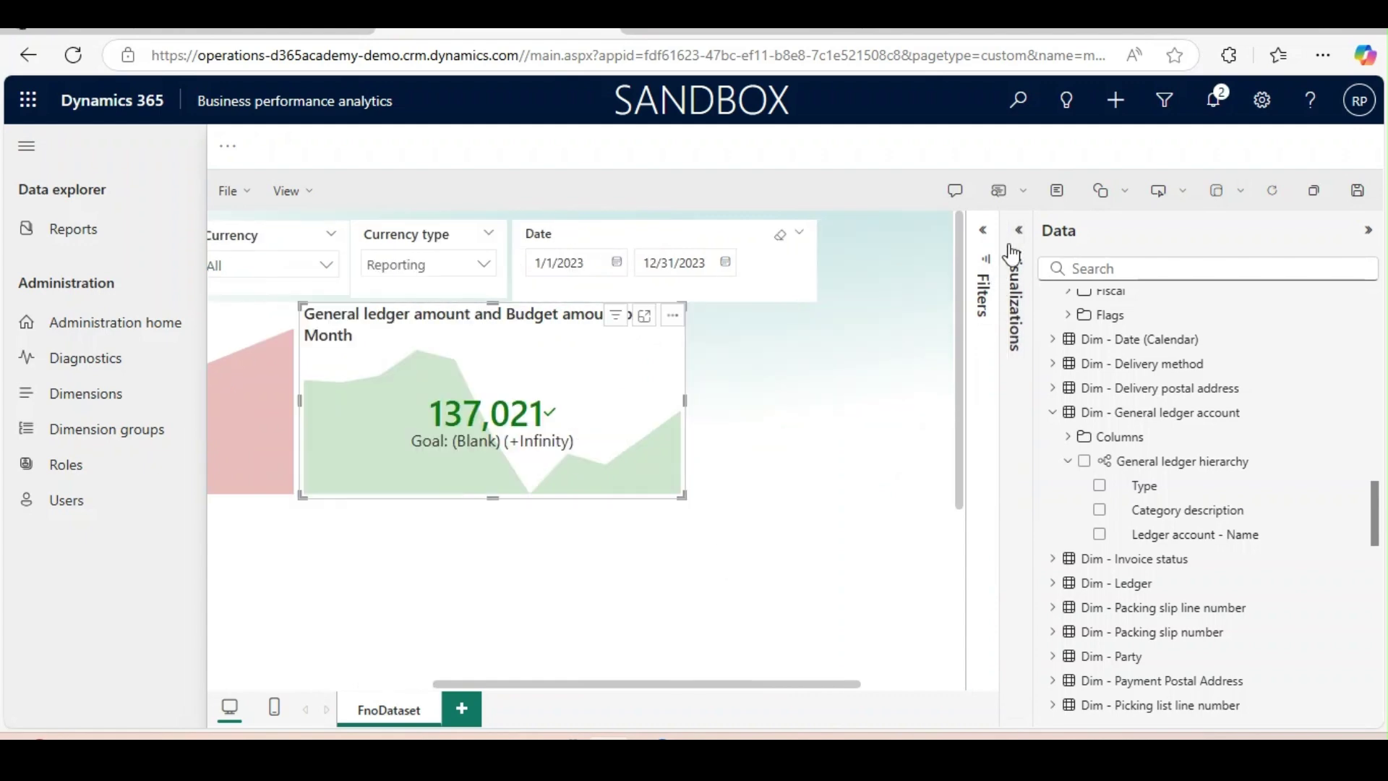
click(1367, 230)
- Retitle the second KPI 'Expense Budget Budget'
click(1335, 231)
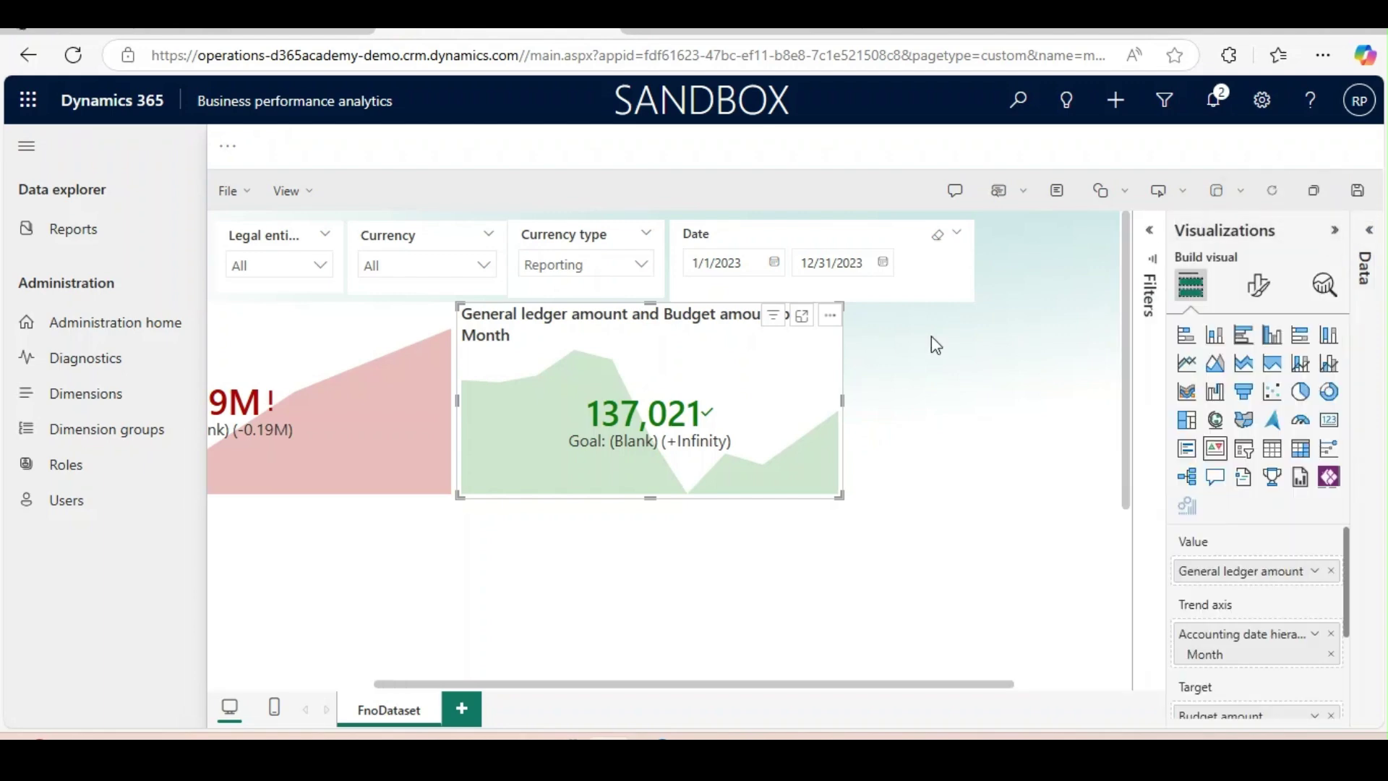
click(1261, 293)
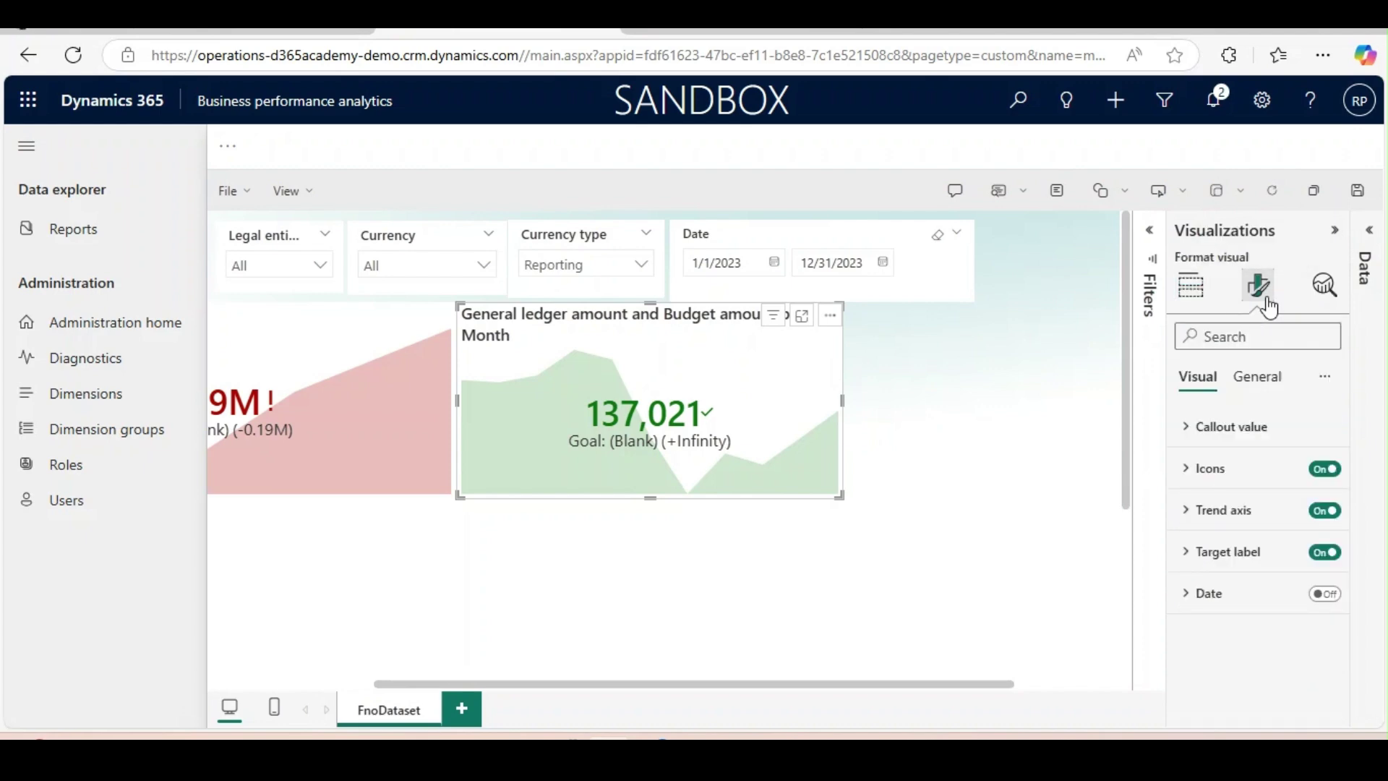
click(1242, 394)
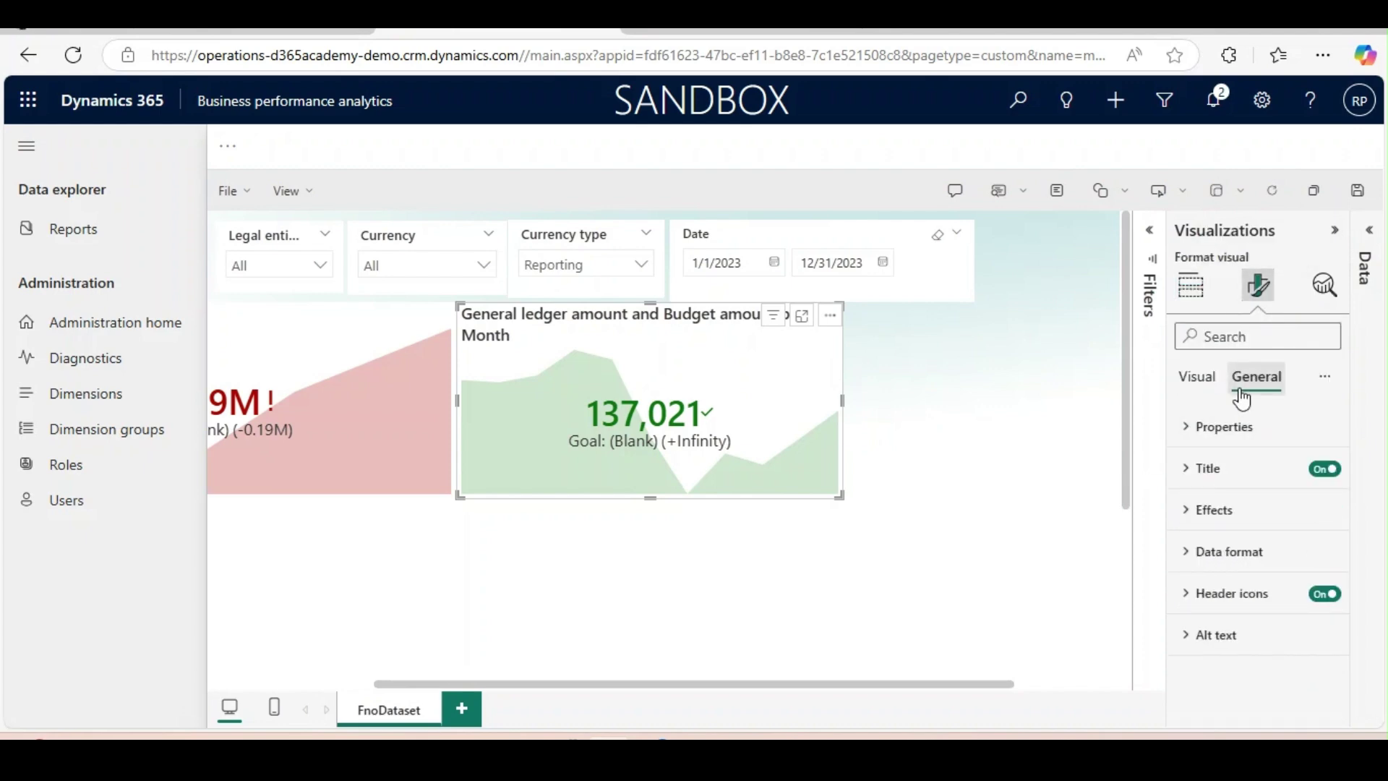
click(1191, 477)
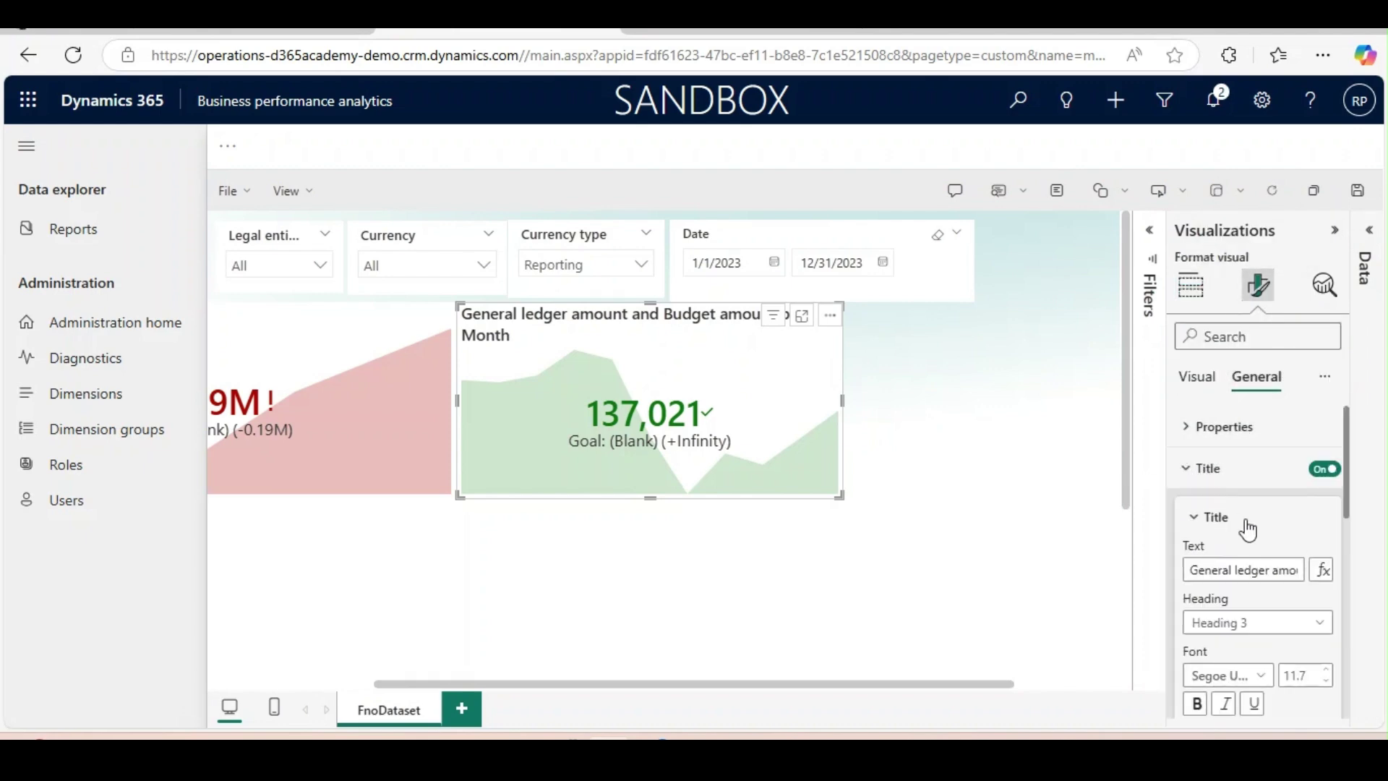
triple_click(1246, 570)
text(Ex)
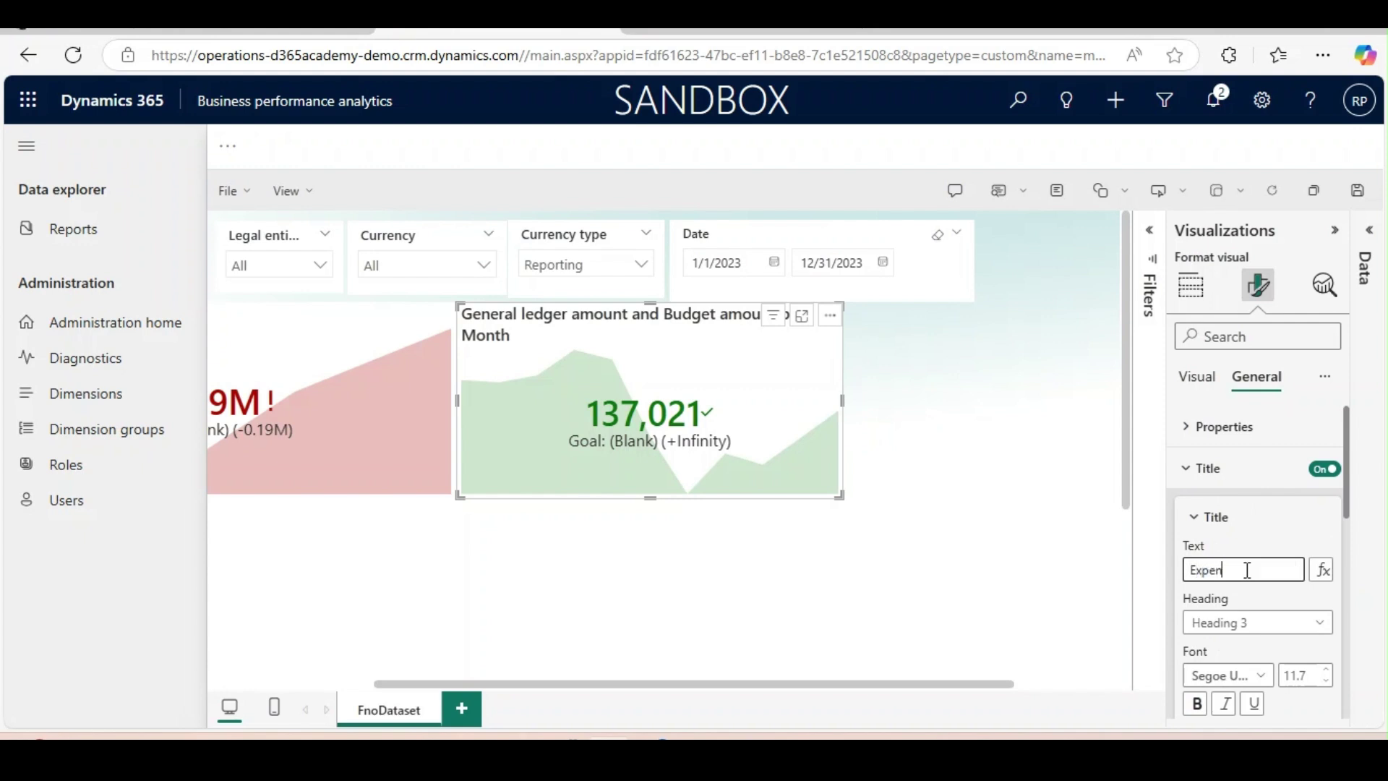
text(pense Budget Budget)
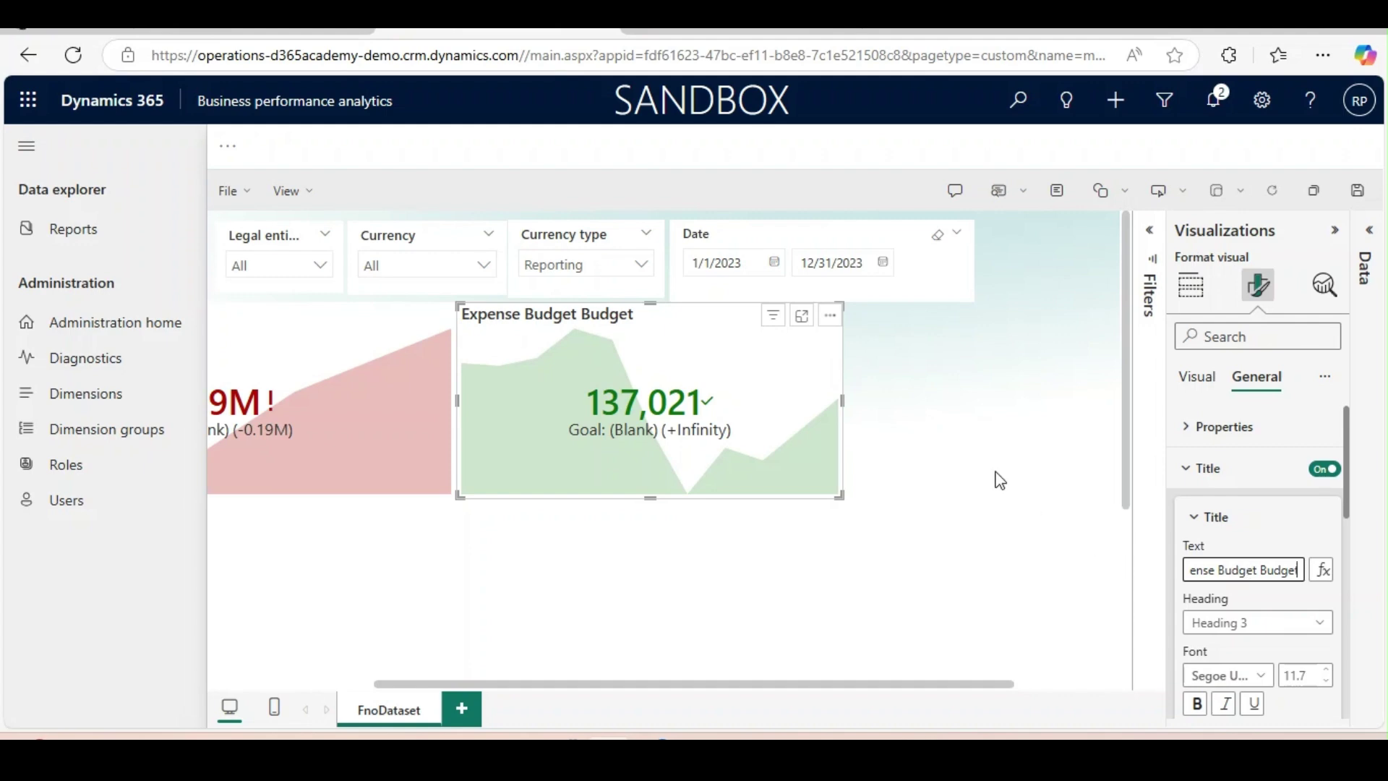
- Make the second KPI's title text green
scroll(979, 465, right, 2)
scroll(1347, 551, down, 3)
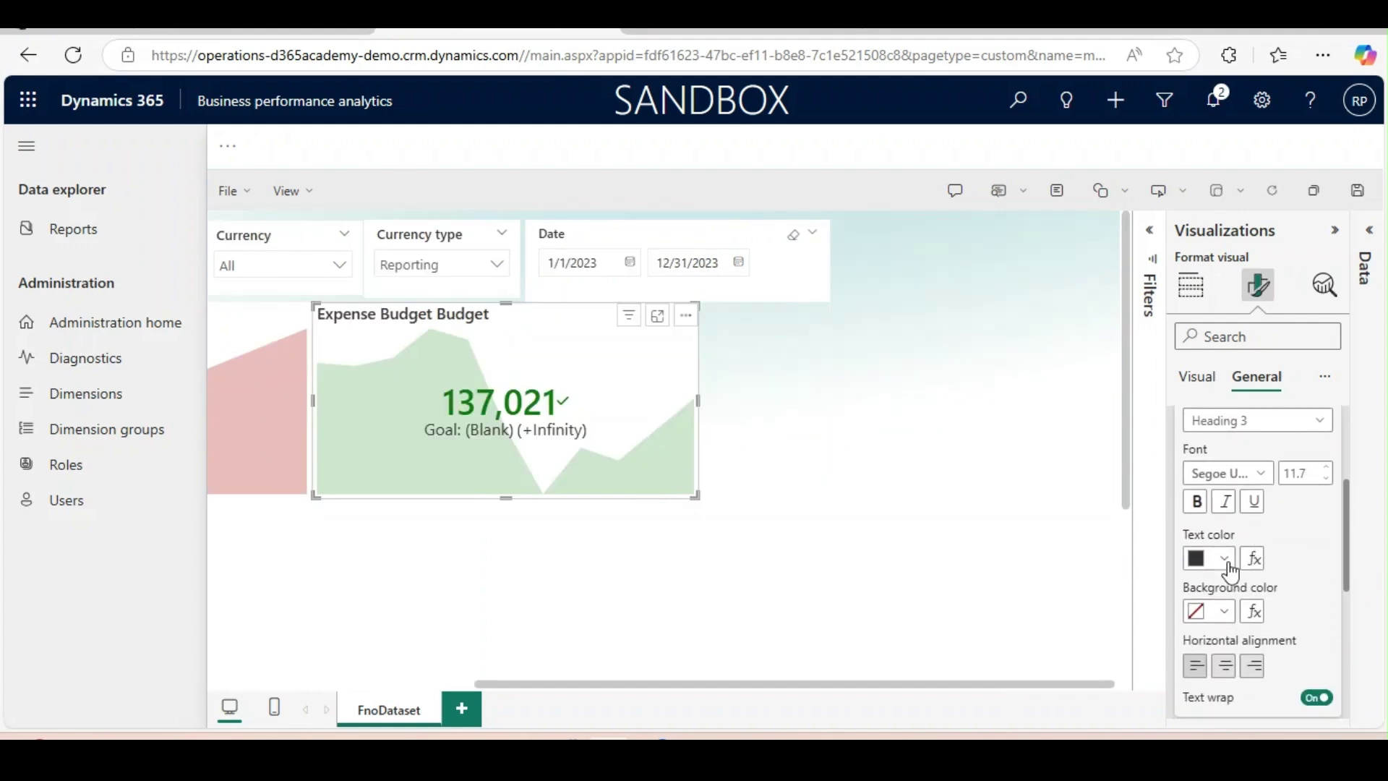
click(1224, 561)
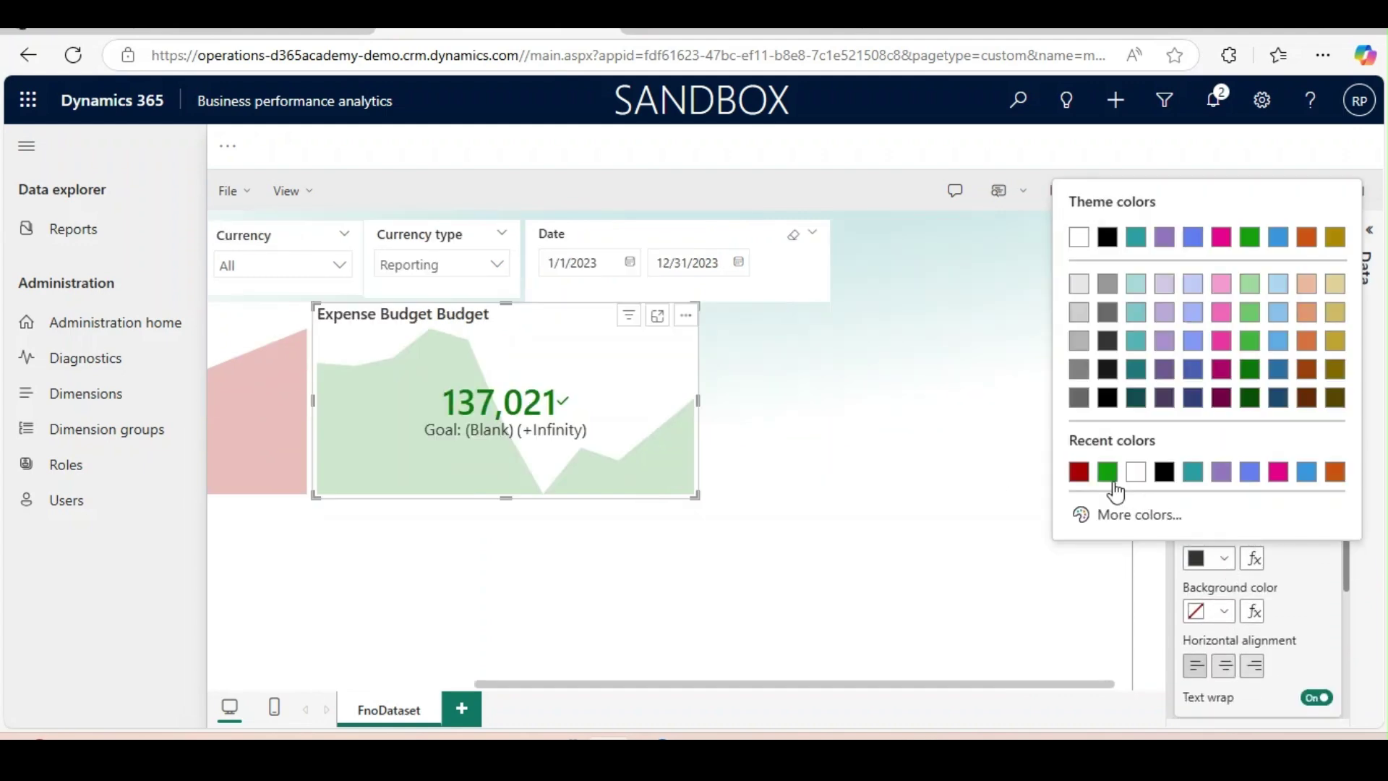
click(1107, 473)
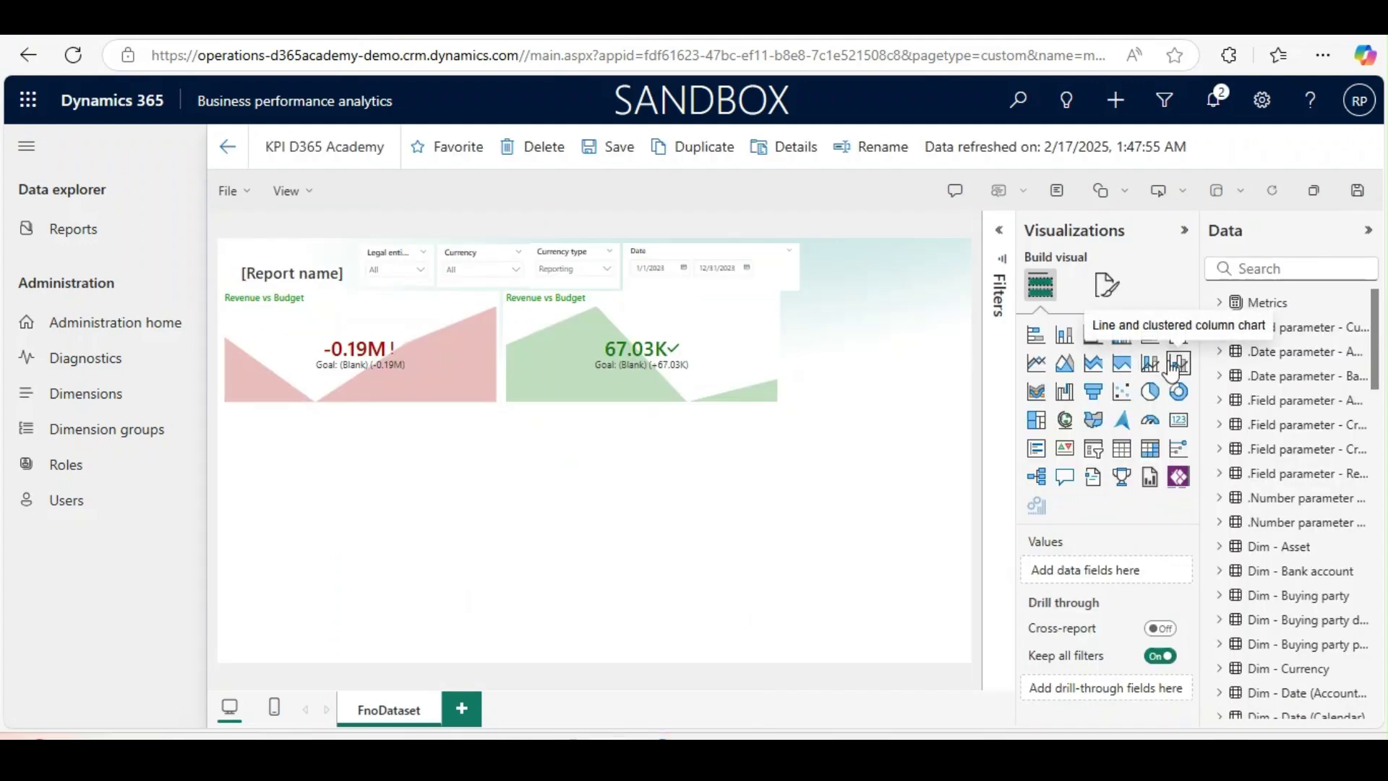
- Add a line and clustered column chart below the red KPI, sized and in focus mode
click(1172, 370)
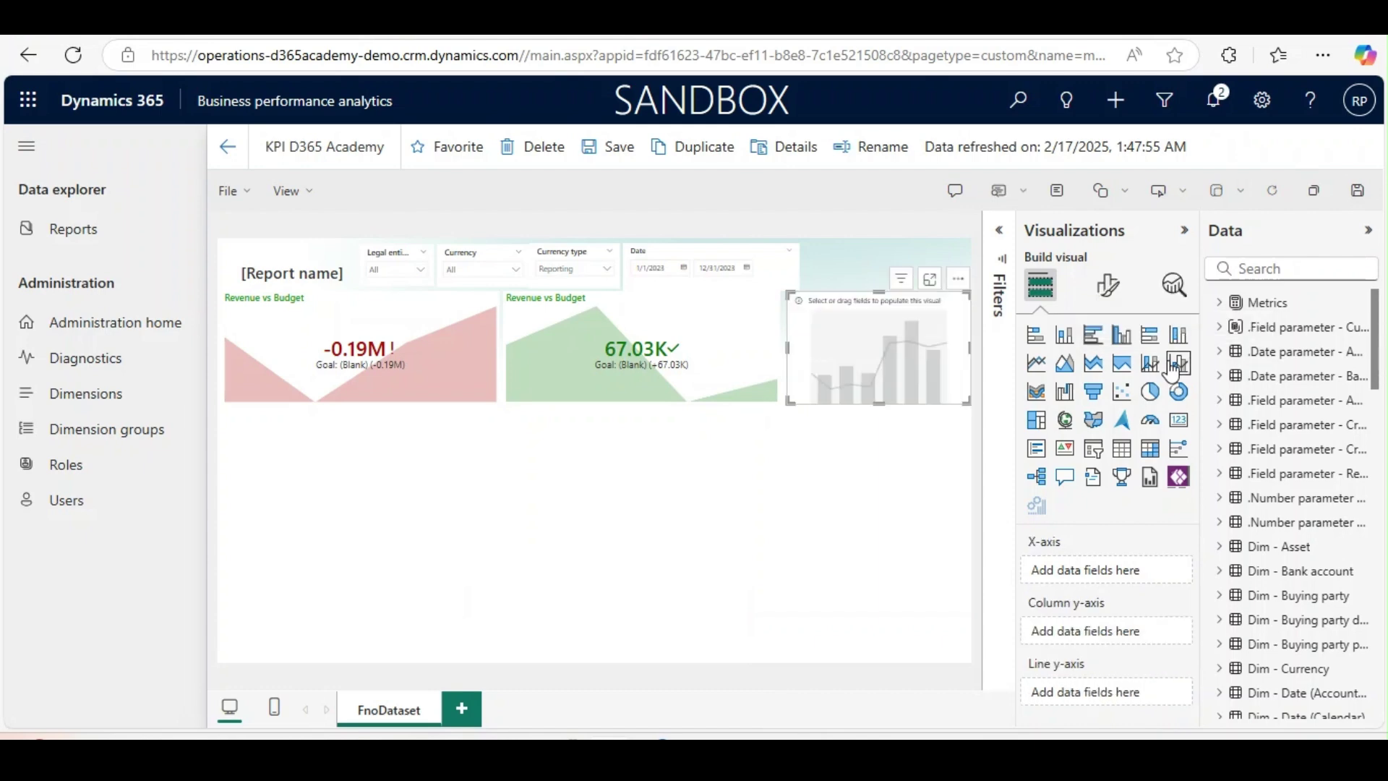
drag(318, 499, 298, 455)
drag(408, 466, 506, 468)
drag(368, 517, 367, 645)
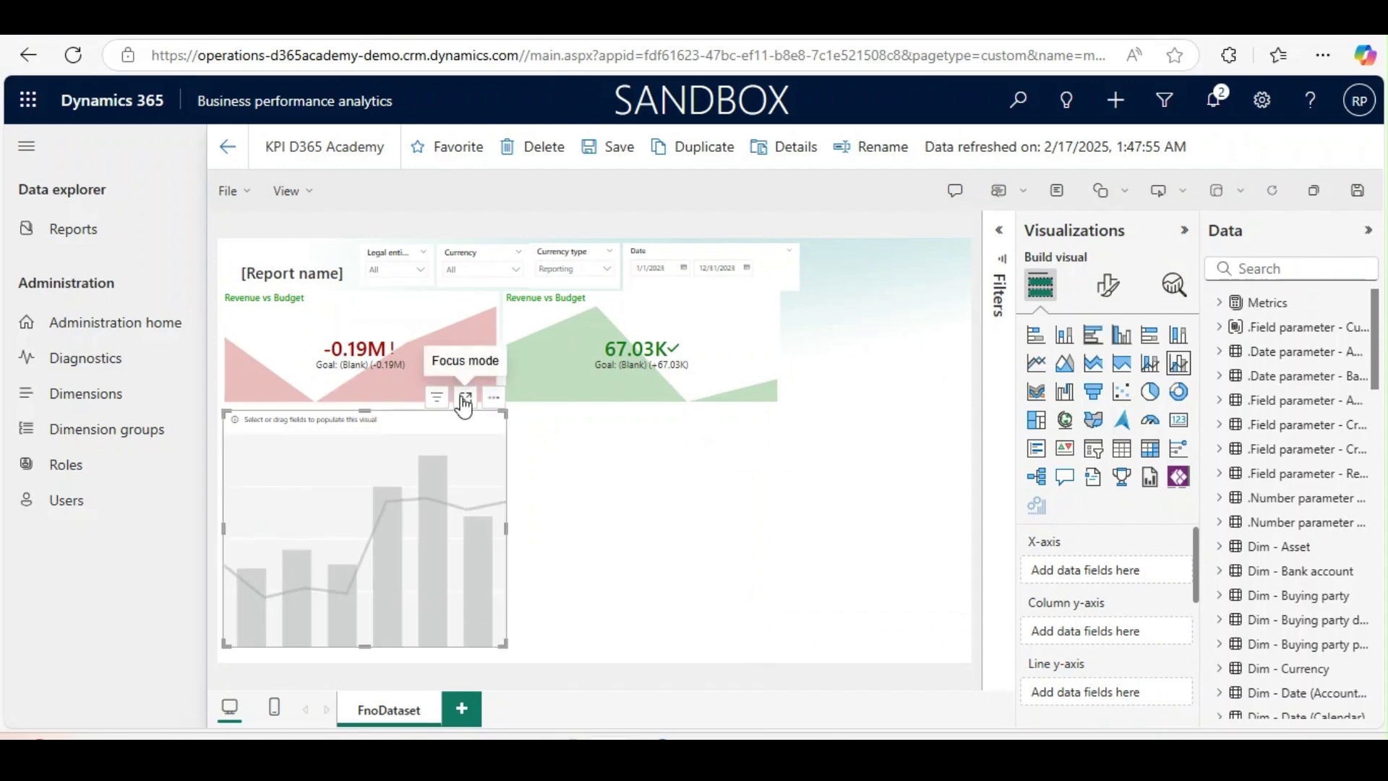
click(464, 400)
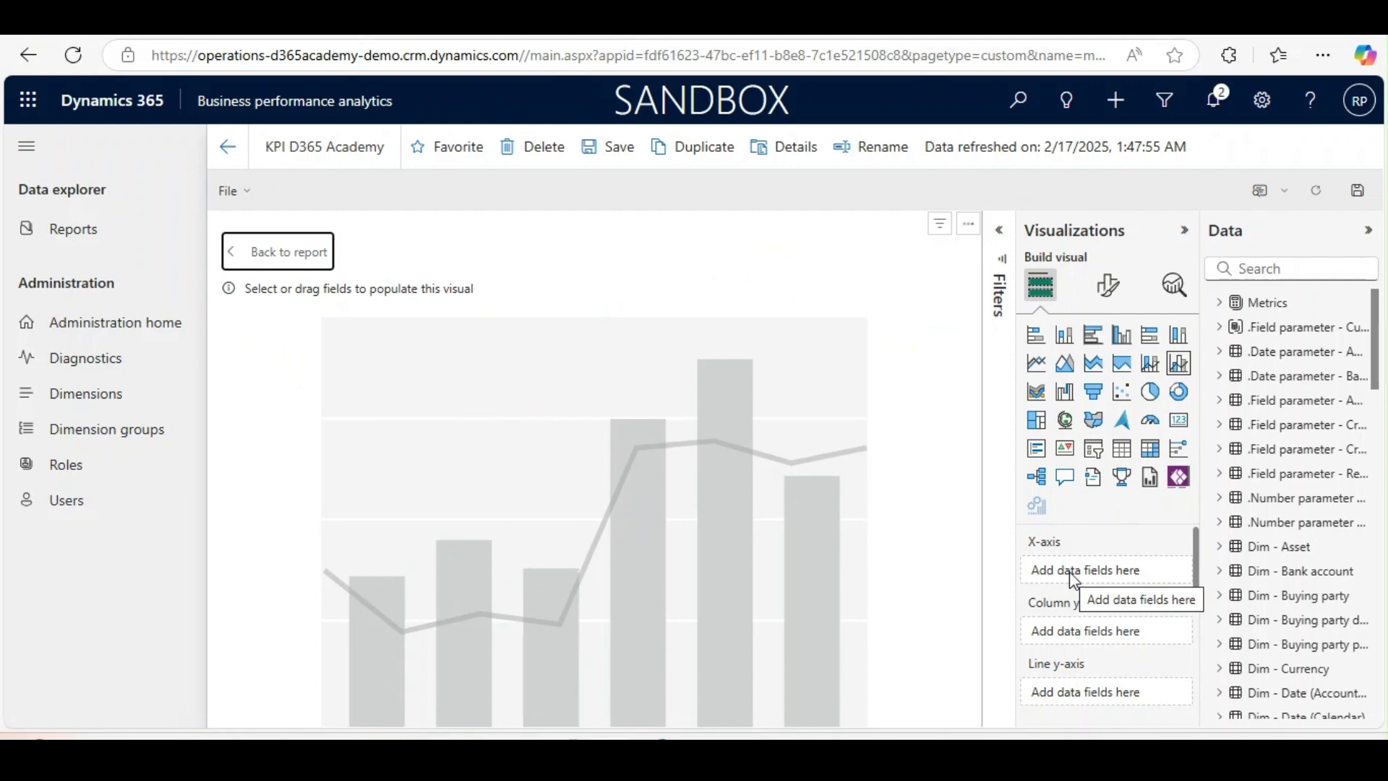
- Plot General ledger amount columns and a Budget amount line by Month
scroll(1286, 542, down, 4)
click(1219, 403)
click(1234, 428)
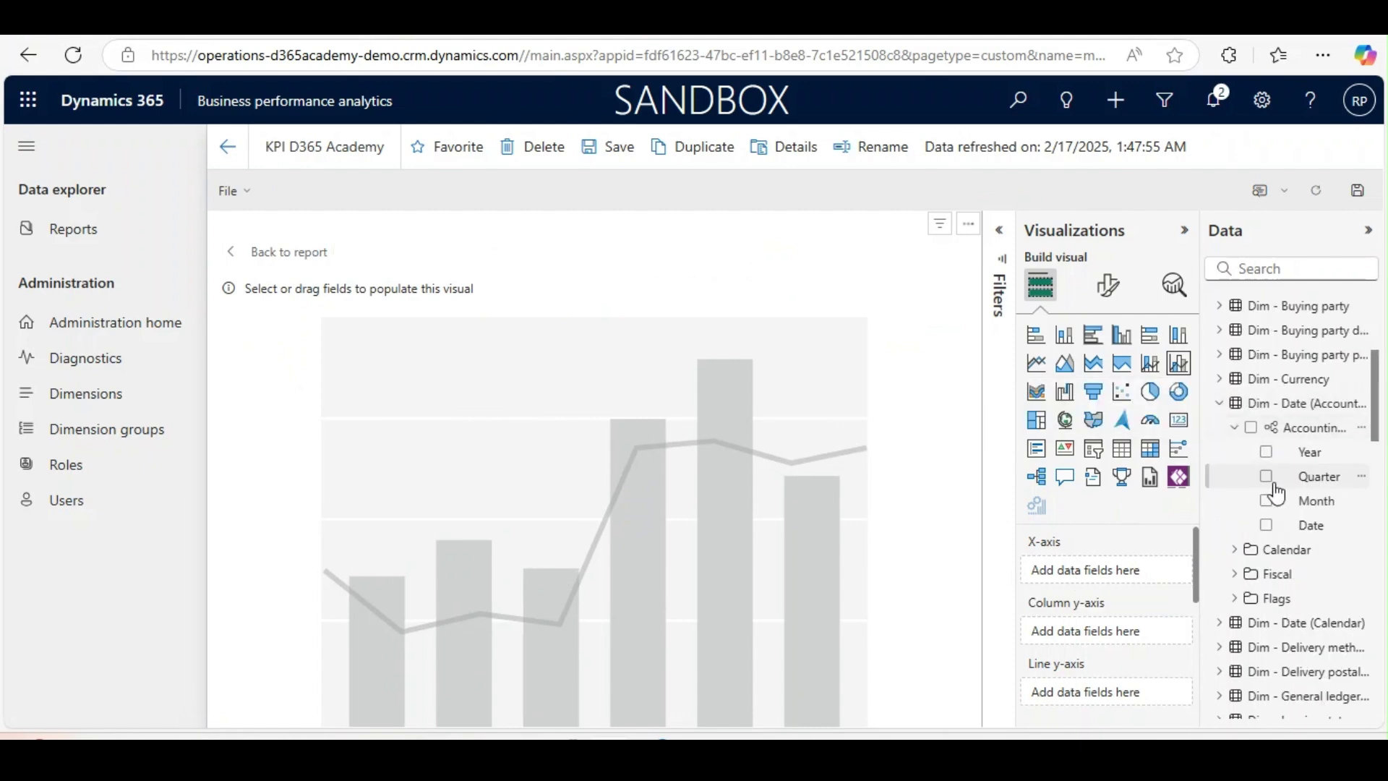
drag(1317, 500, 1197, 603)
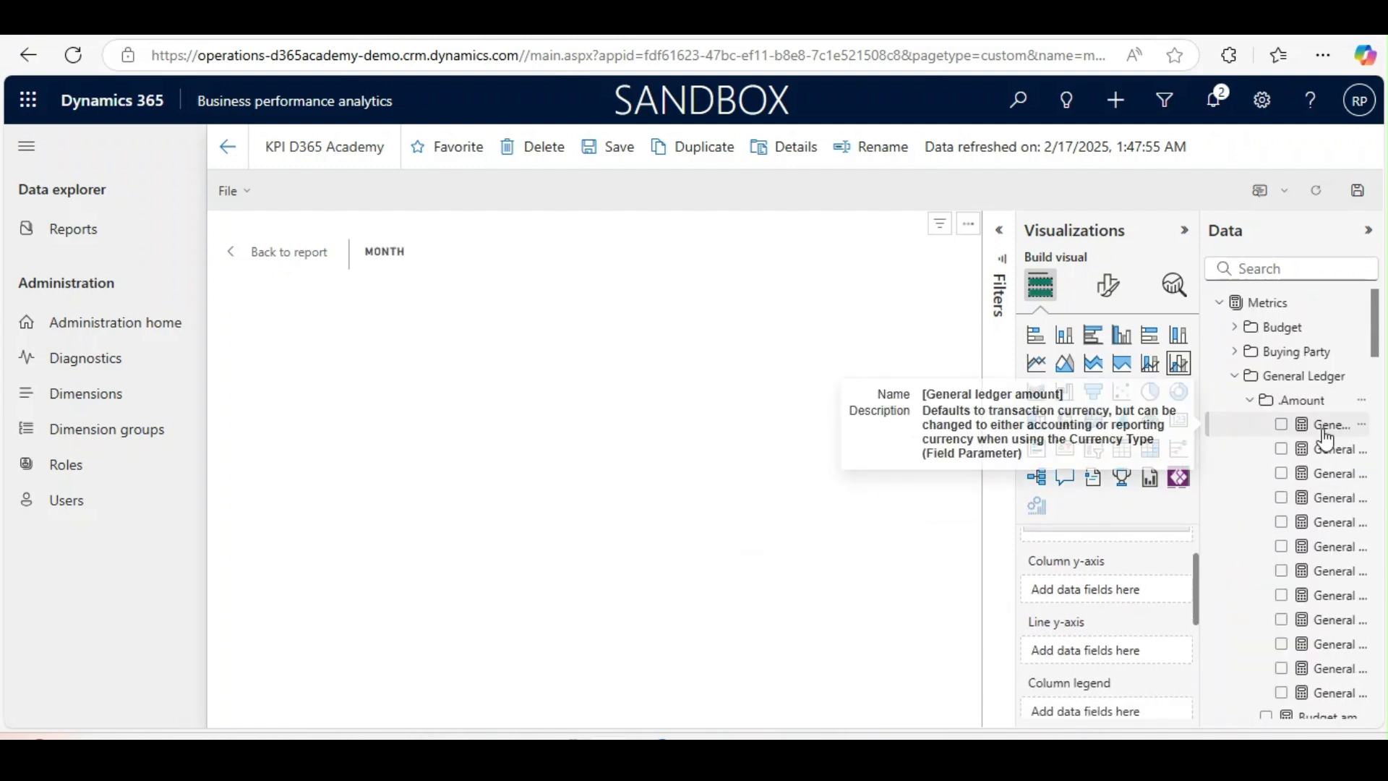
drag(1320, 449, 1112, 597)
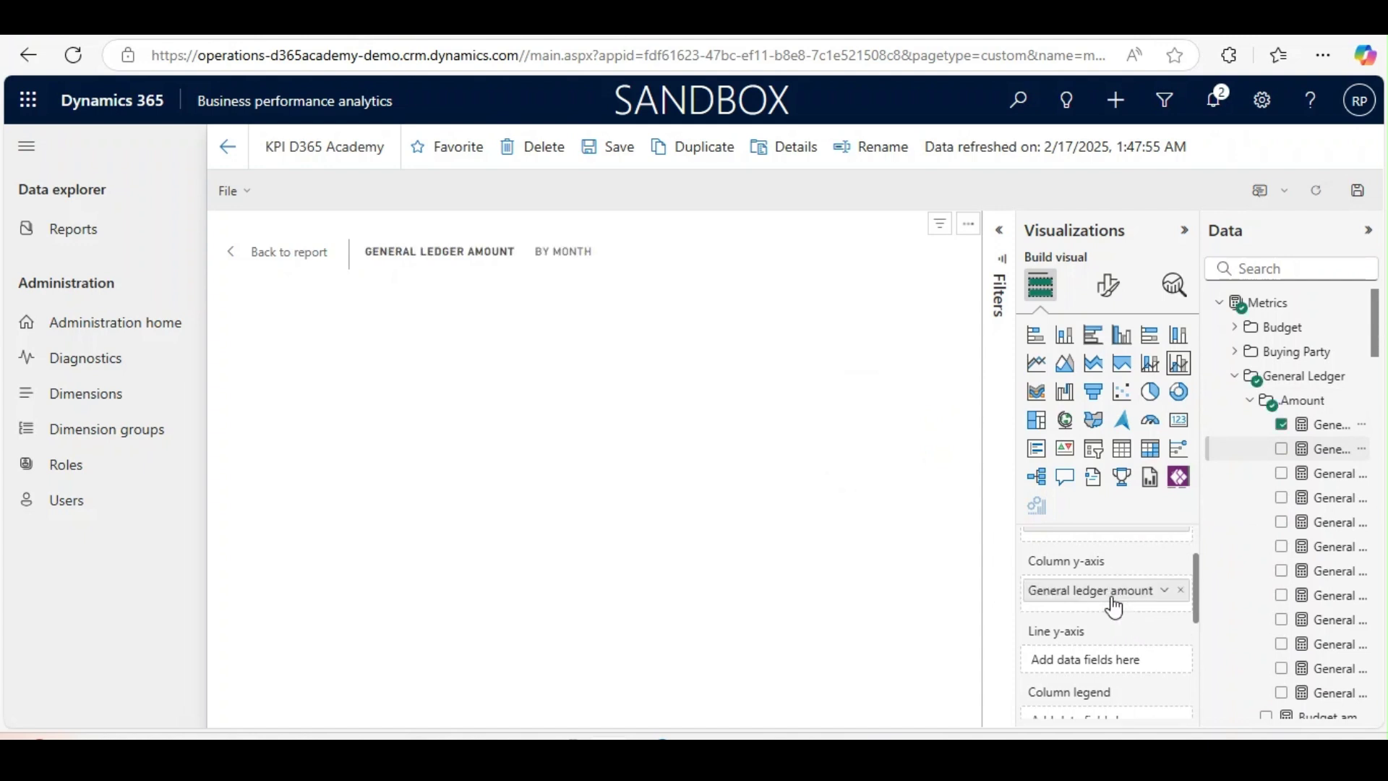
scroll(1199, 587, up, 2)
drag(1196, 564, 1191, 596)
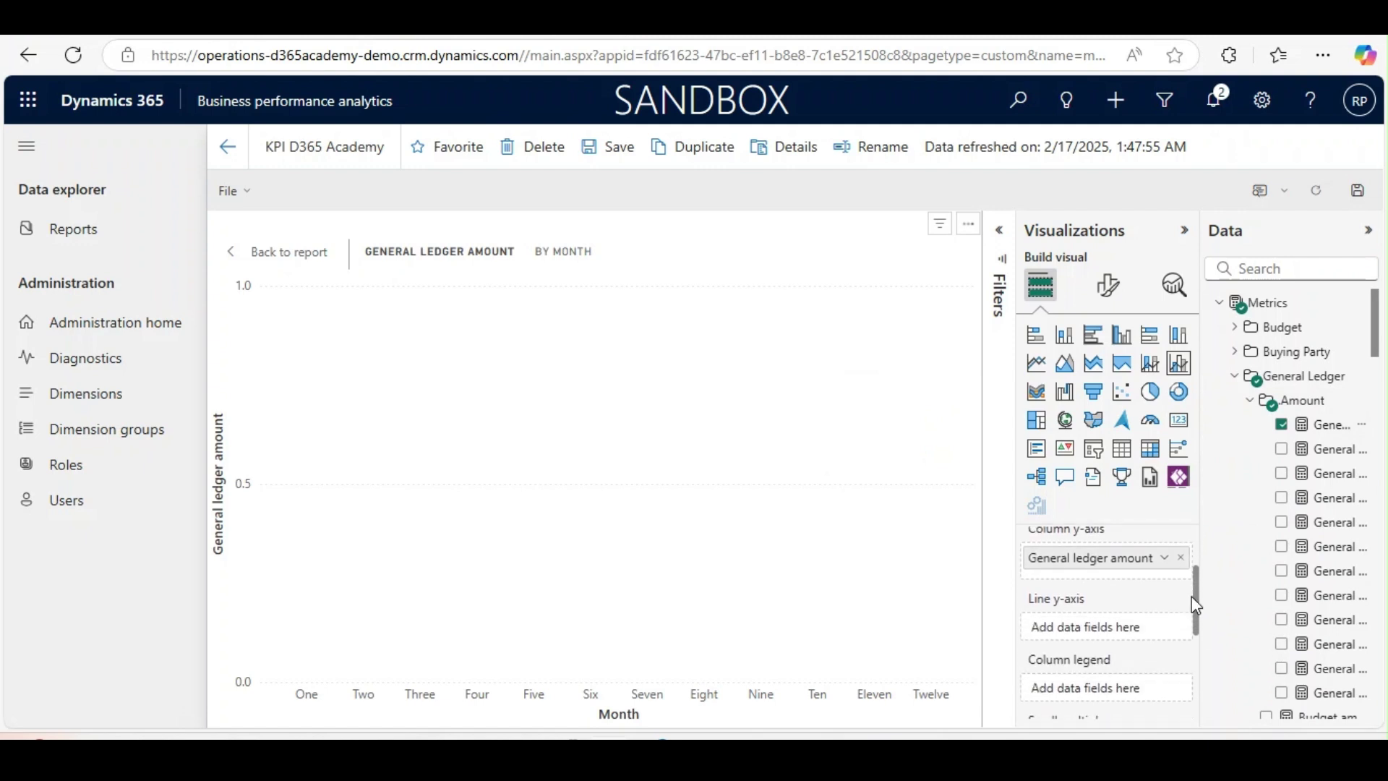
click(1233, 331)
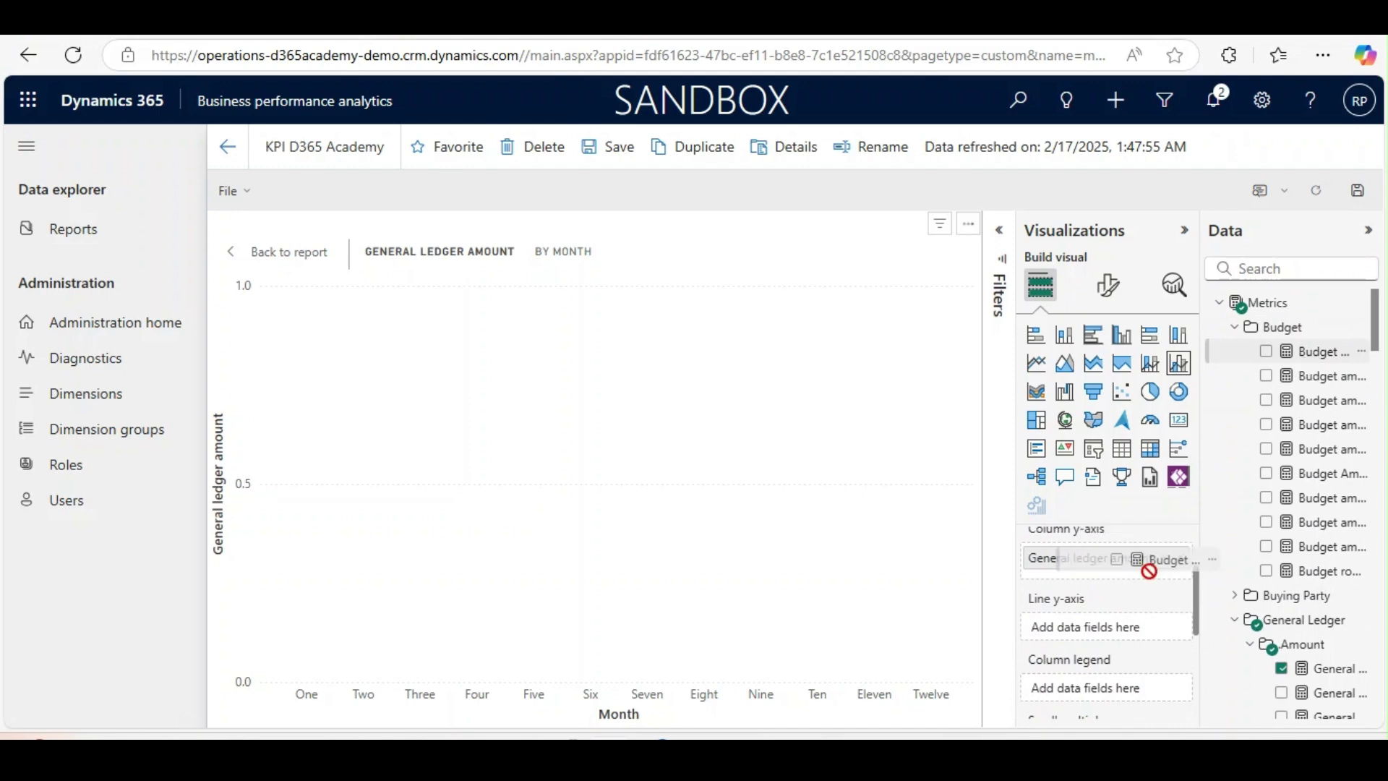
drag(1144, 563, 1100, 635)
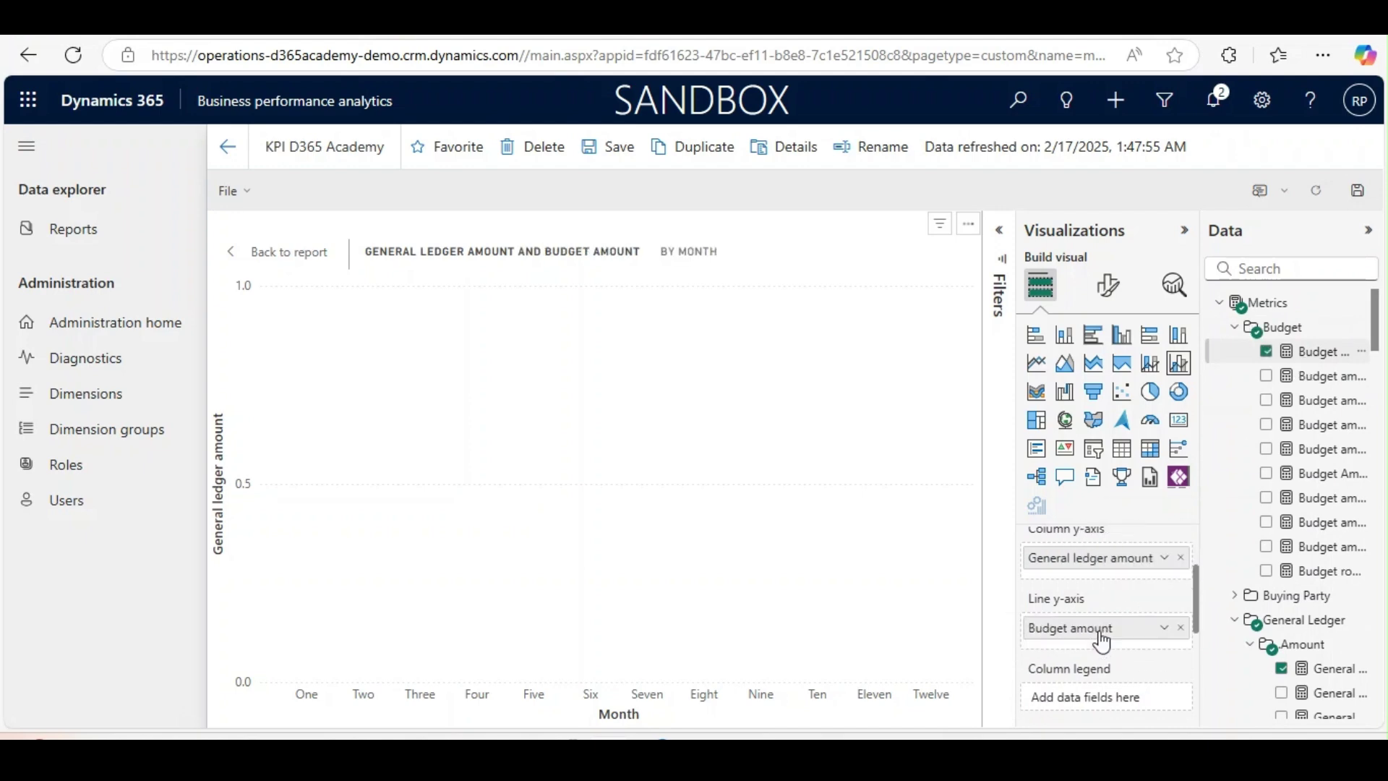
- Filter the chart's Type to Revenue accounts
click(1003, 267)
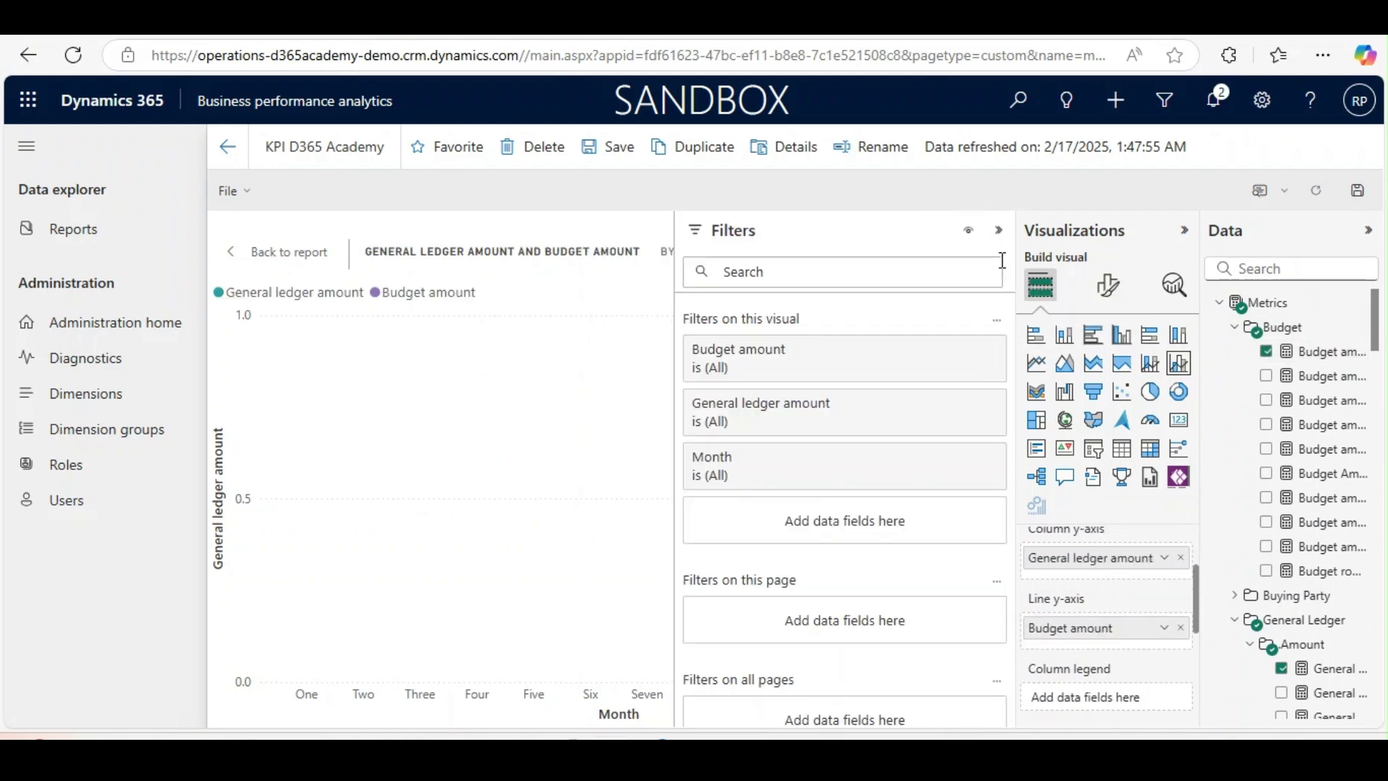
scroll(1271, 469, down, 10)
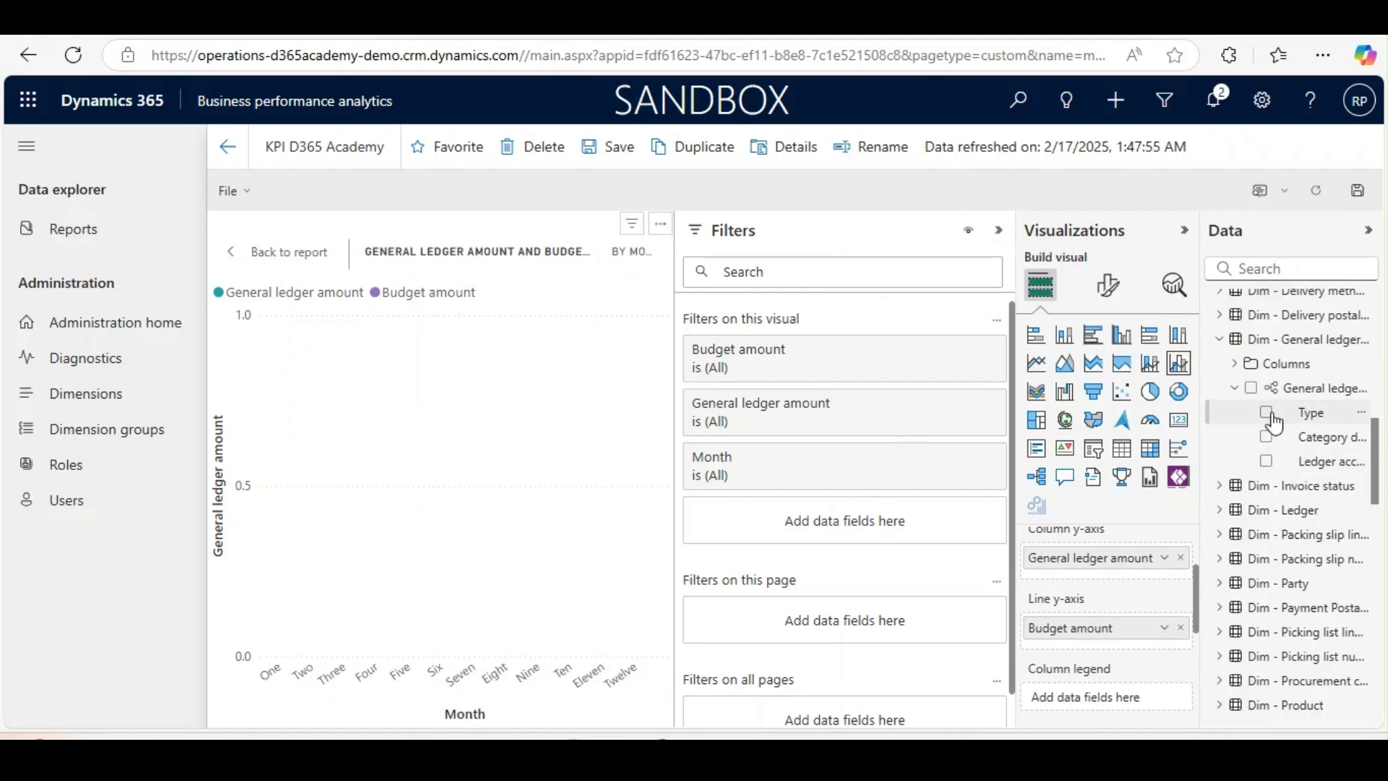
drag(931, 538, 822, 534)
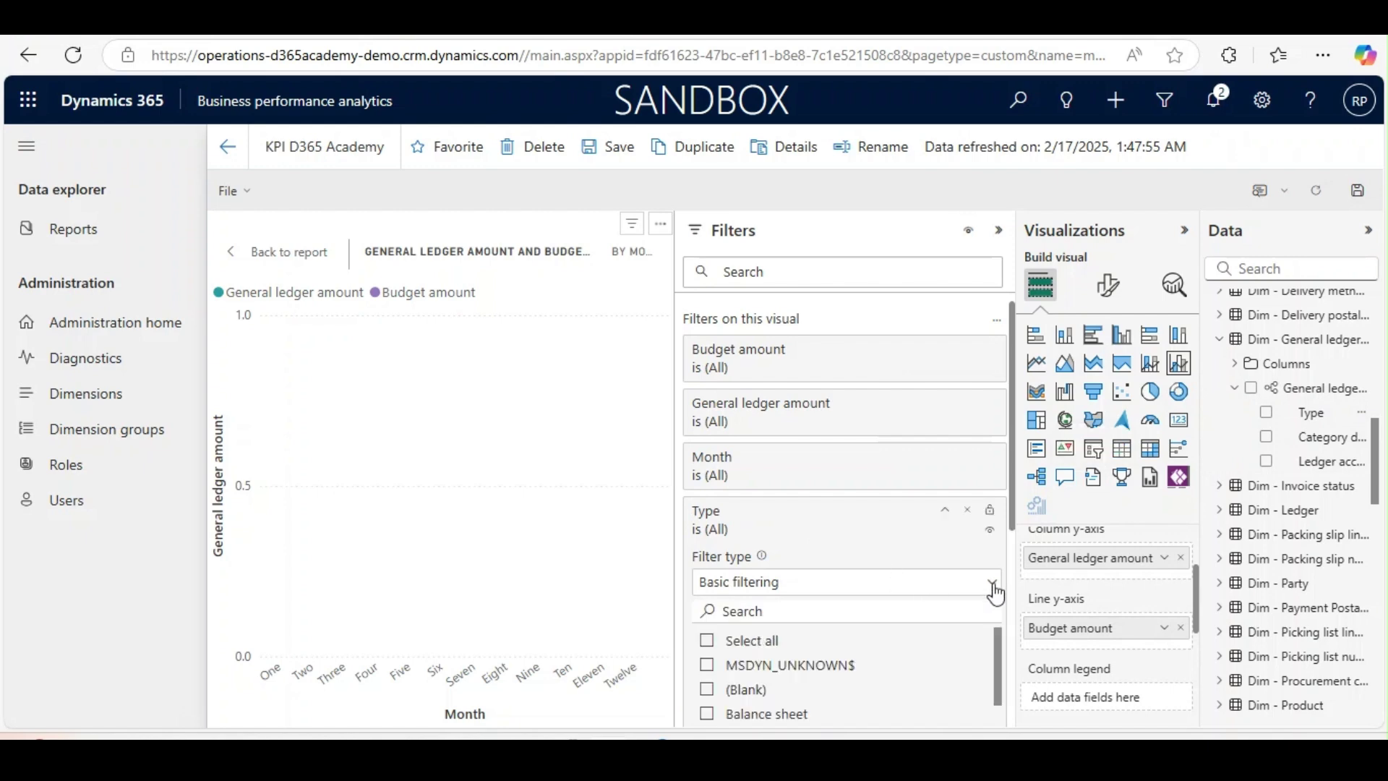
scroll(996, 589, down, 5)
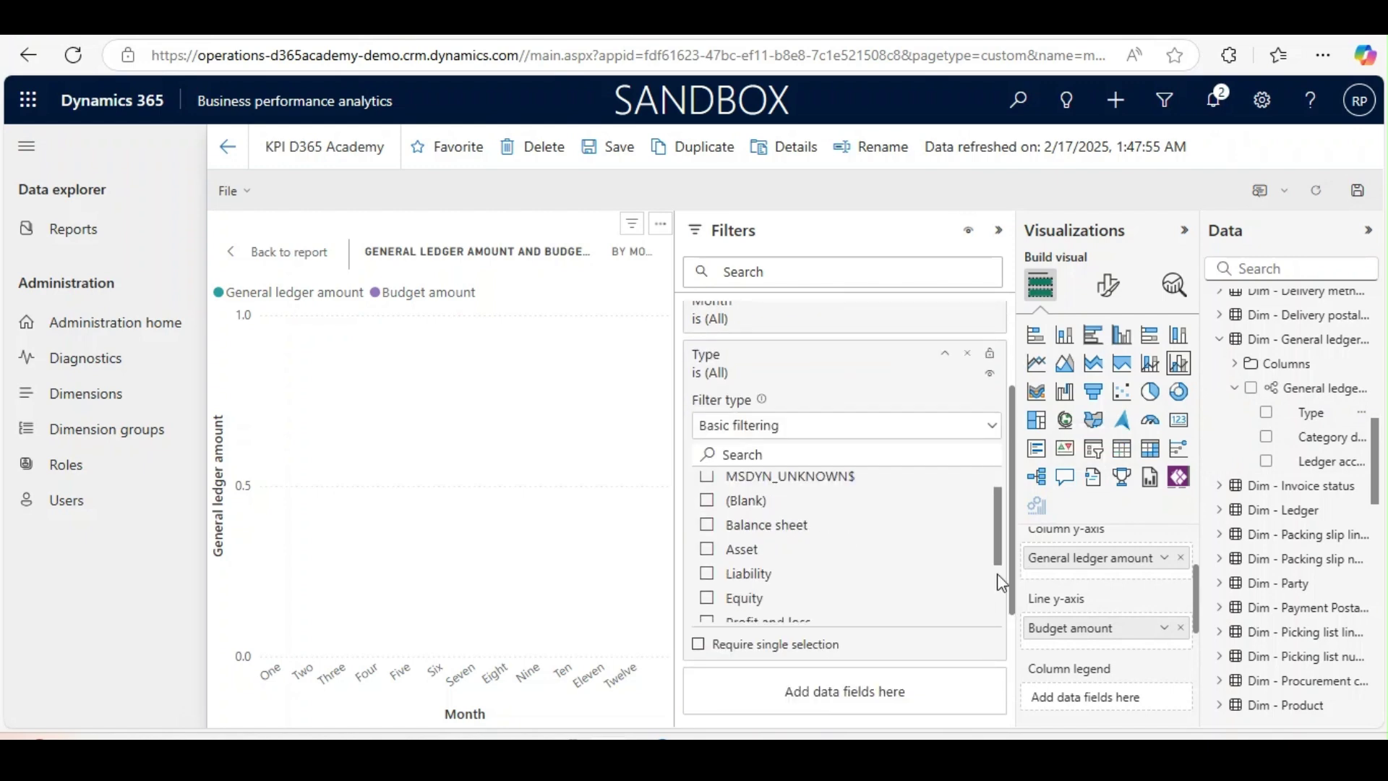
scroll(1001, 587, down, 3)
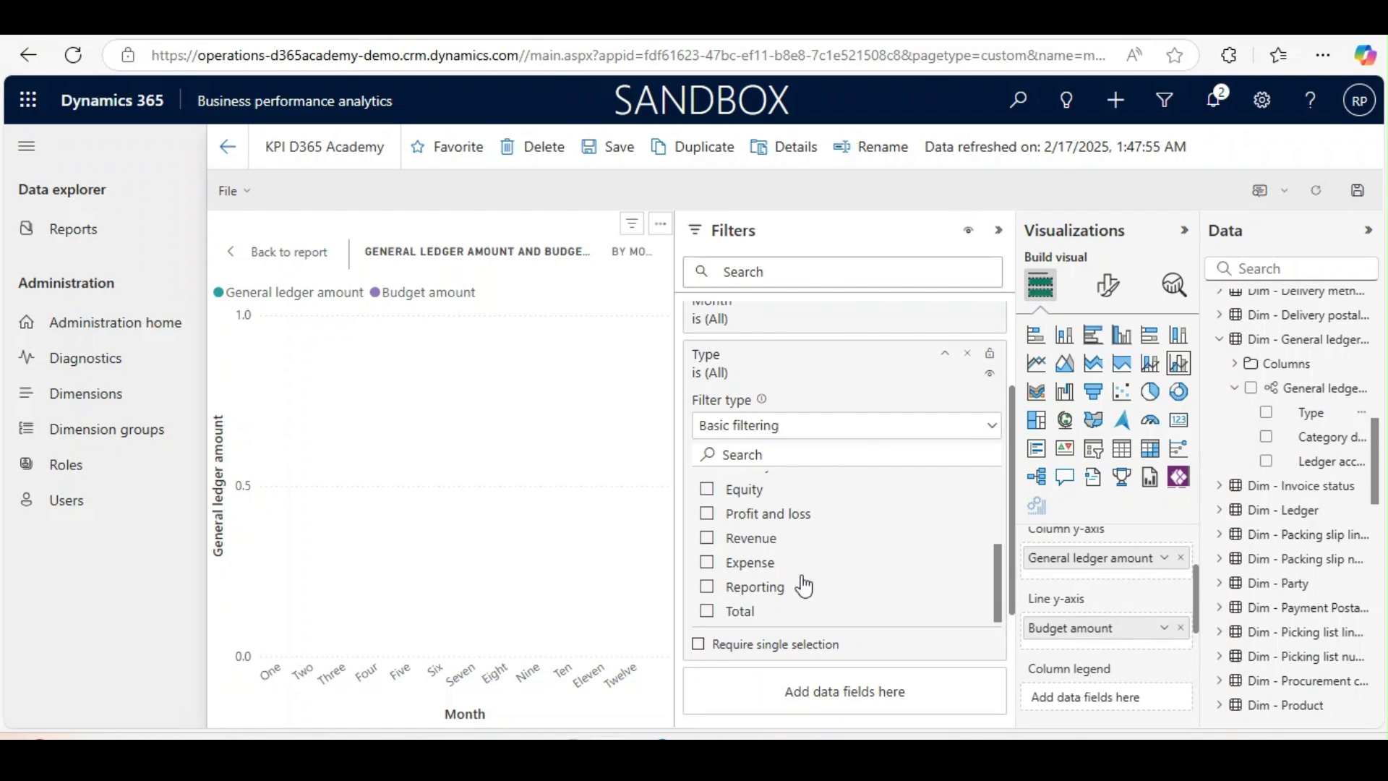
click(706, 539)
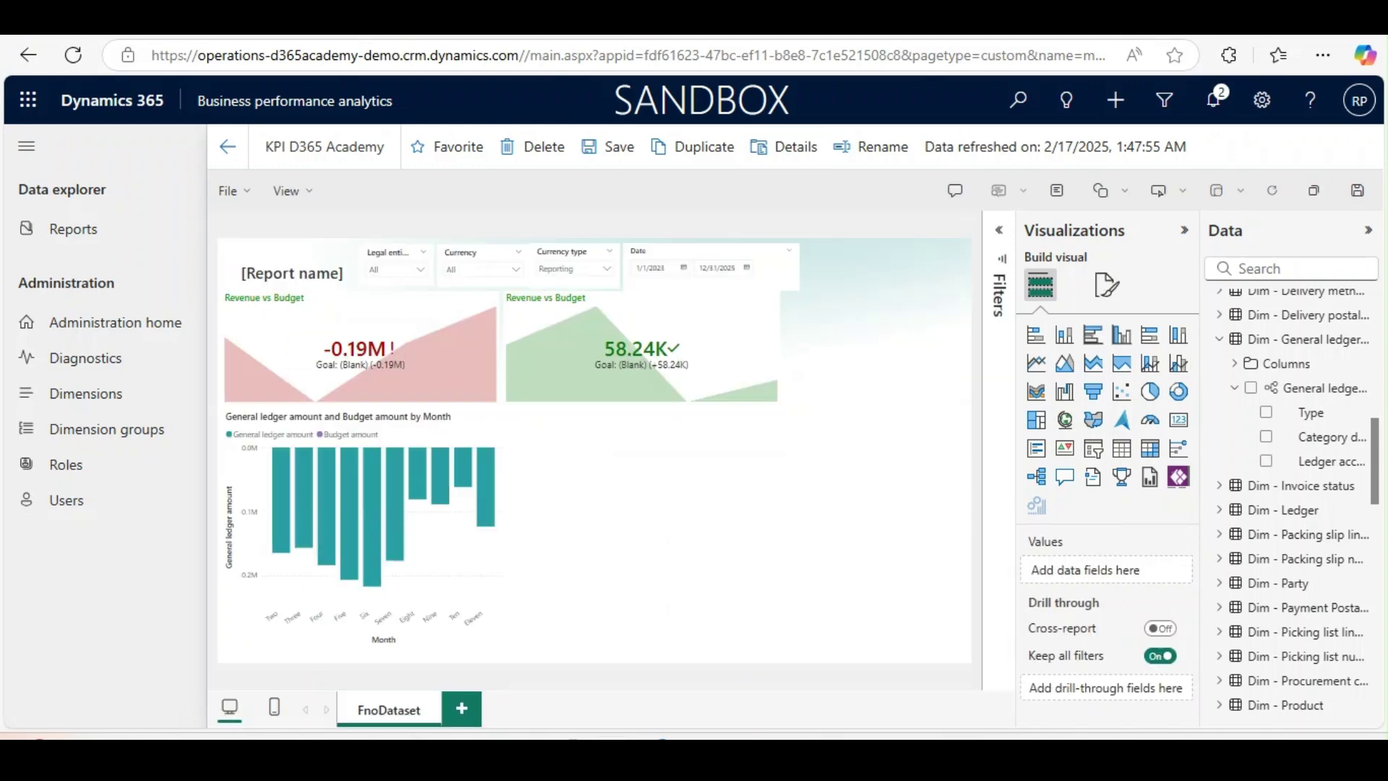
- Add a clustered column chart of General ledger, Budget and variance amounts by Type
click(1122, 338)
drag(865, 392, 584, 492)
double_click(584, 491)
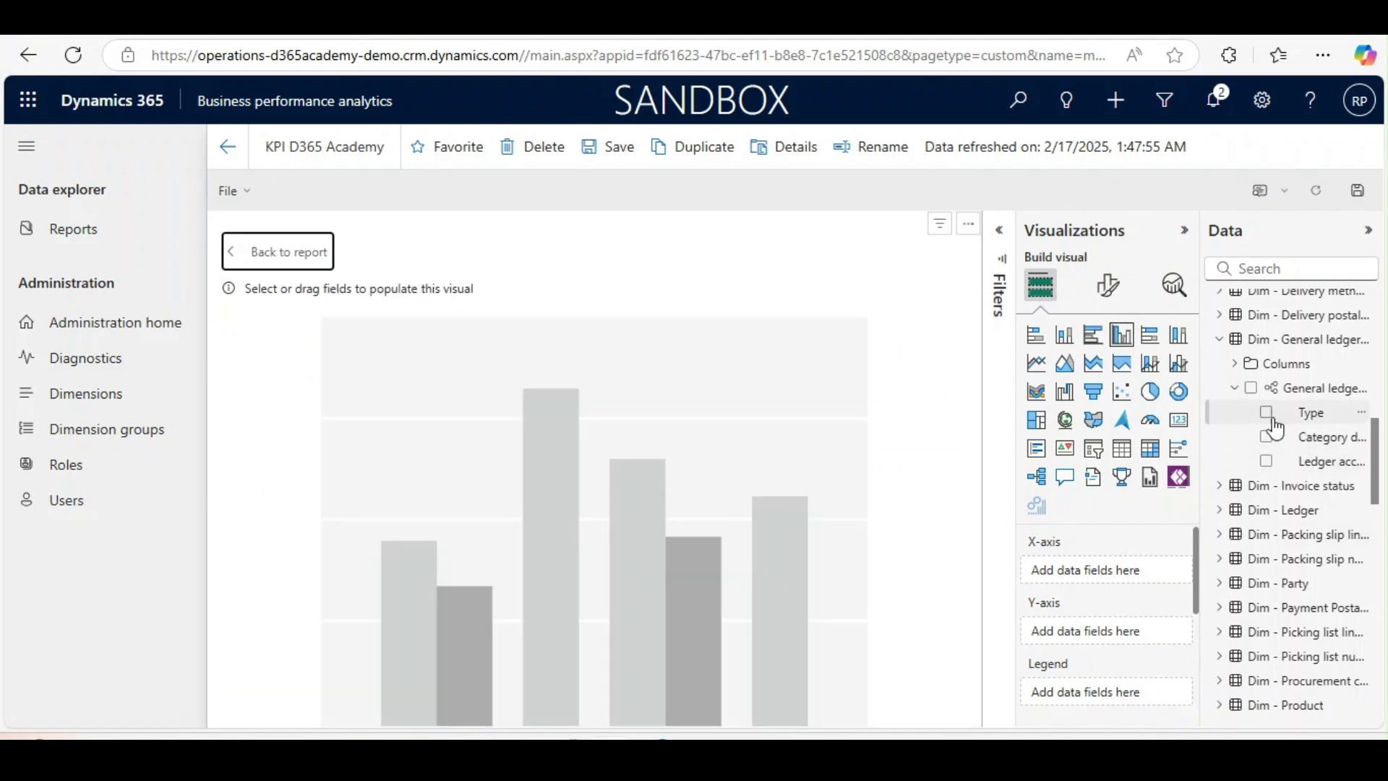
click(1266, 414)
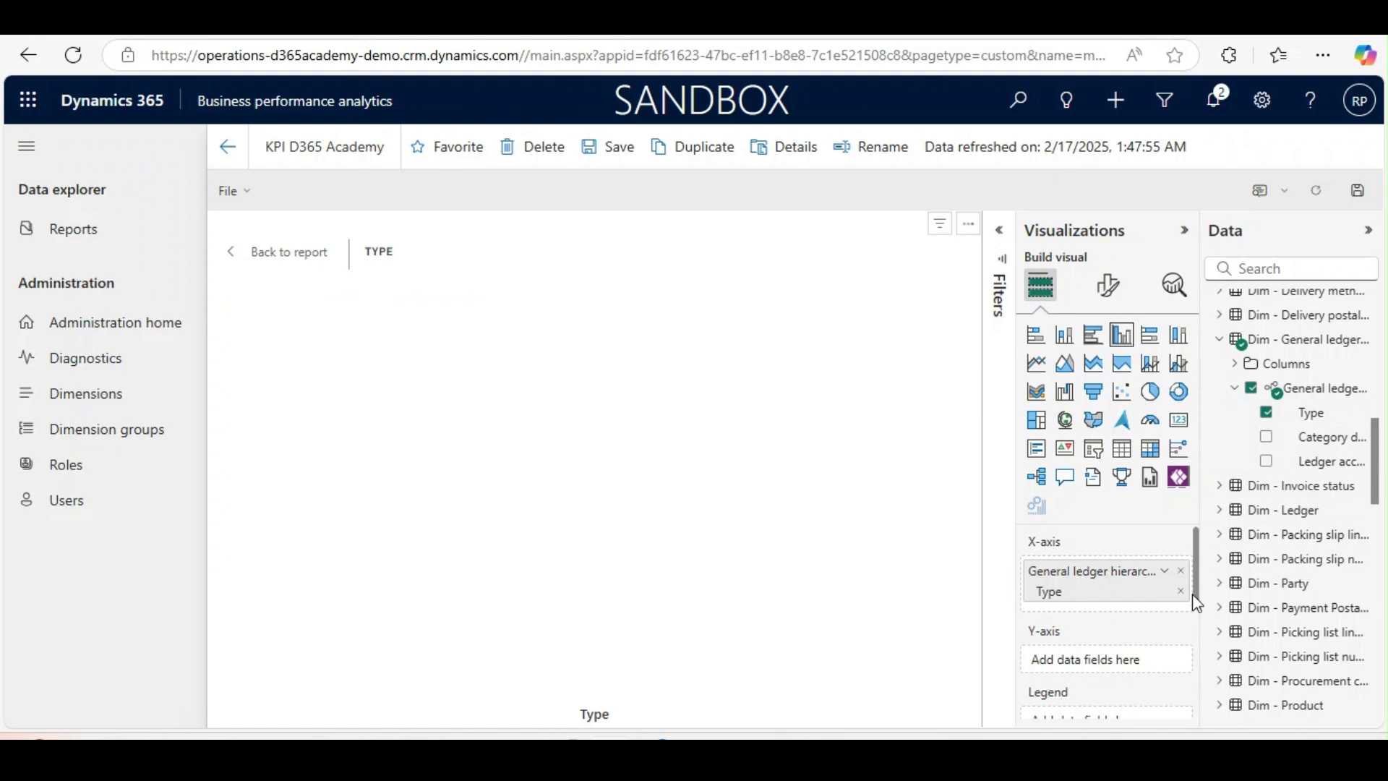
scroll(1196, 582, down, 1)
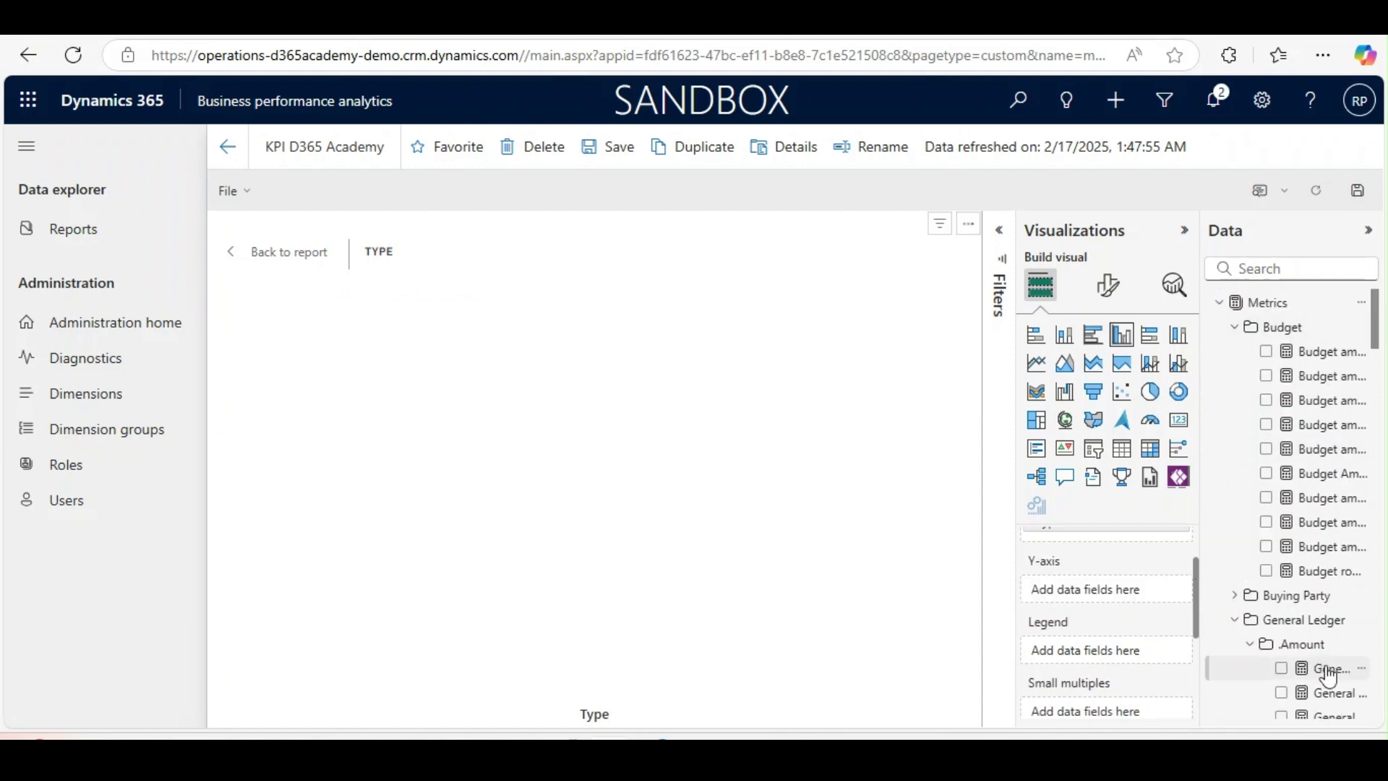
drag(1328, 674, 1131, 593)
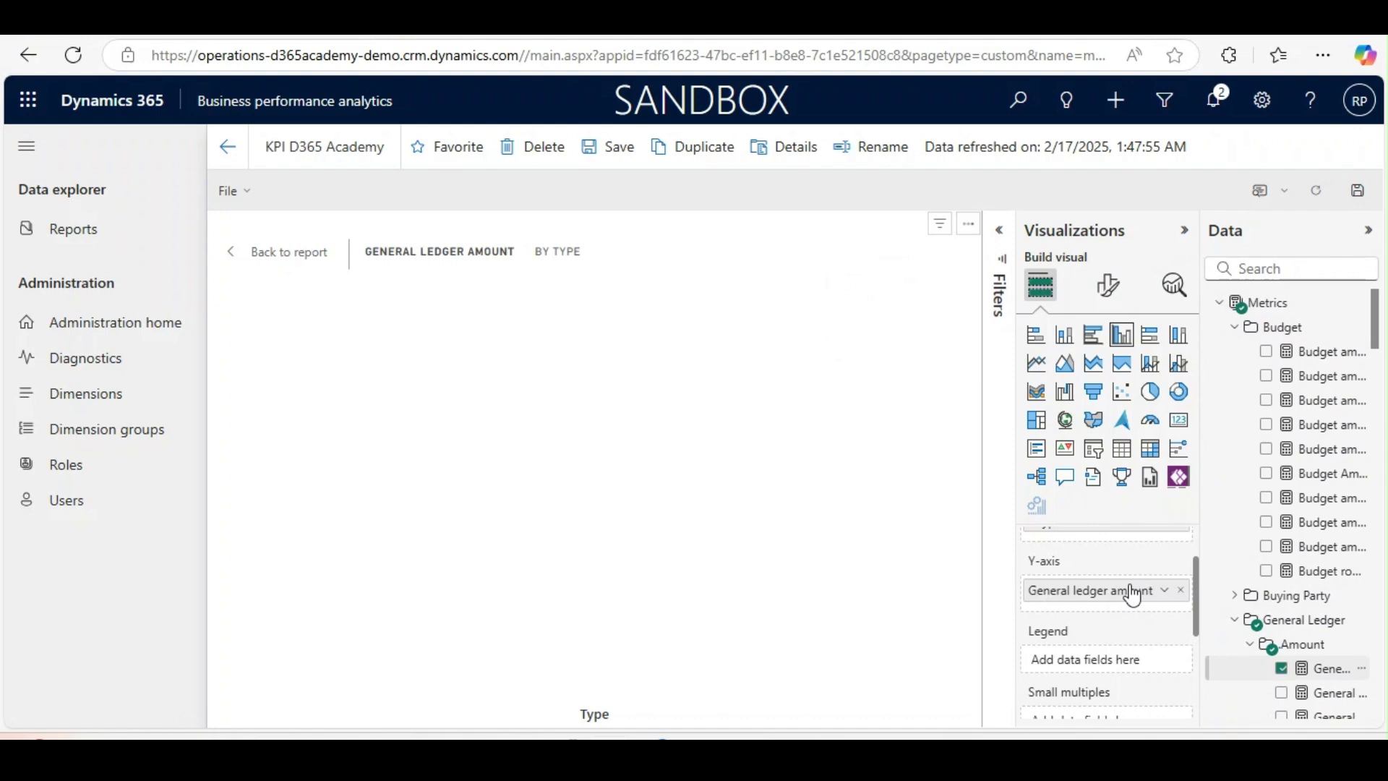
drag(1314, 353, 1119, 619)
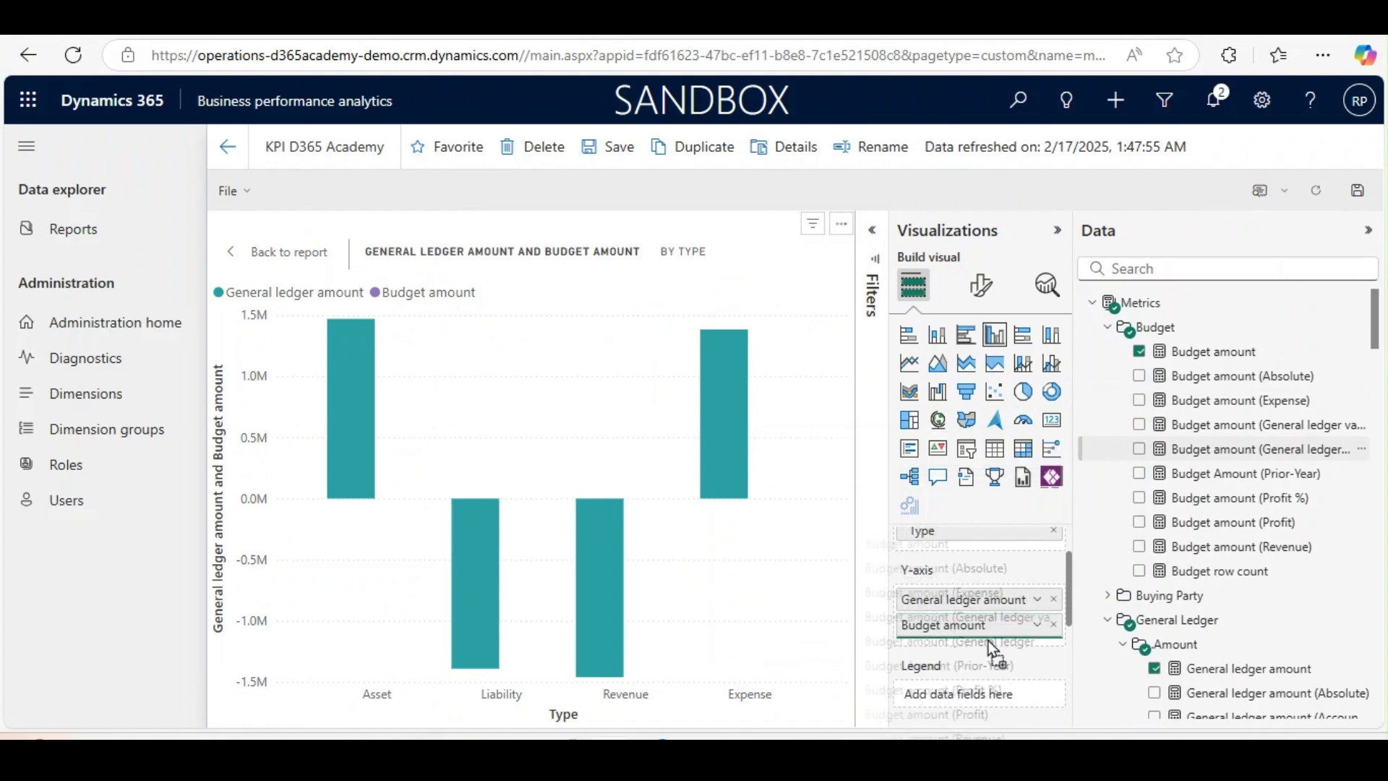
drag(990, 651, 988, 646)
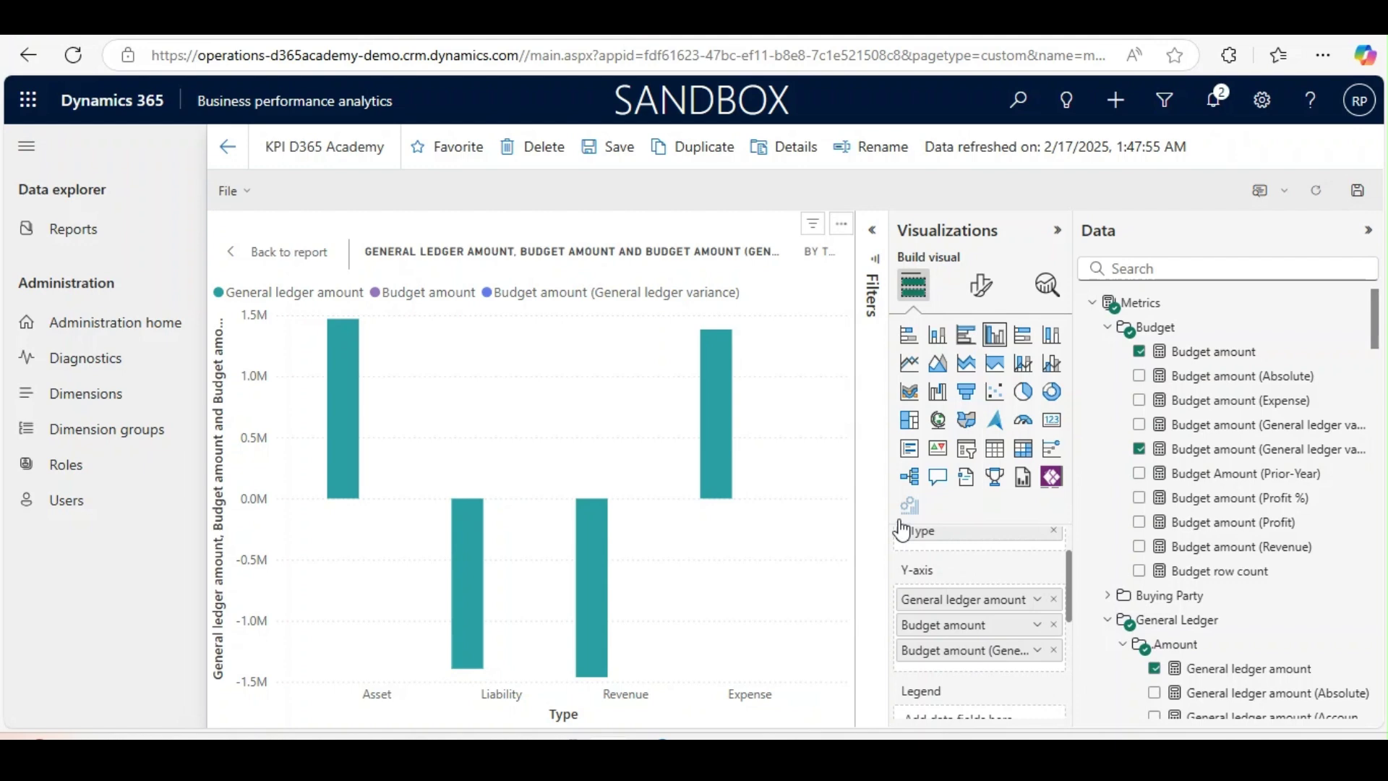
- Filter the chart to Asset, Liability and Equity, then return to the full report page
click(876, 264)
scroll(1202, 515, down, 10)
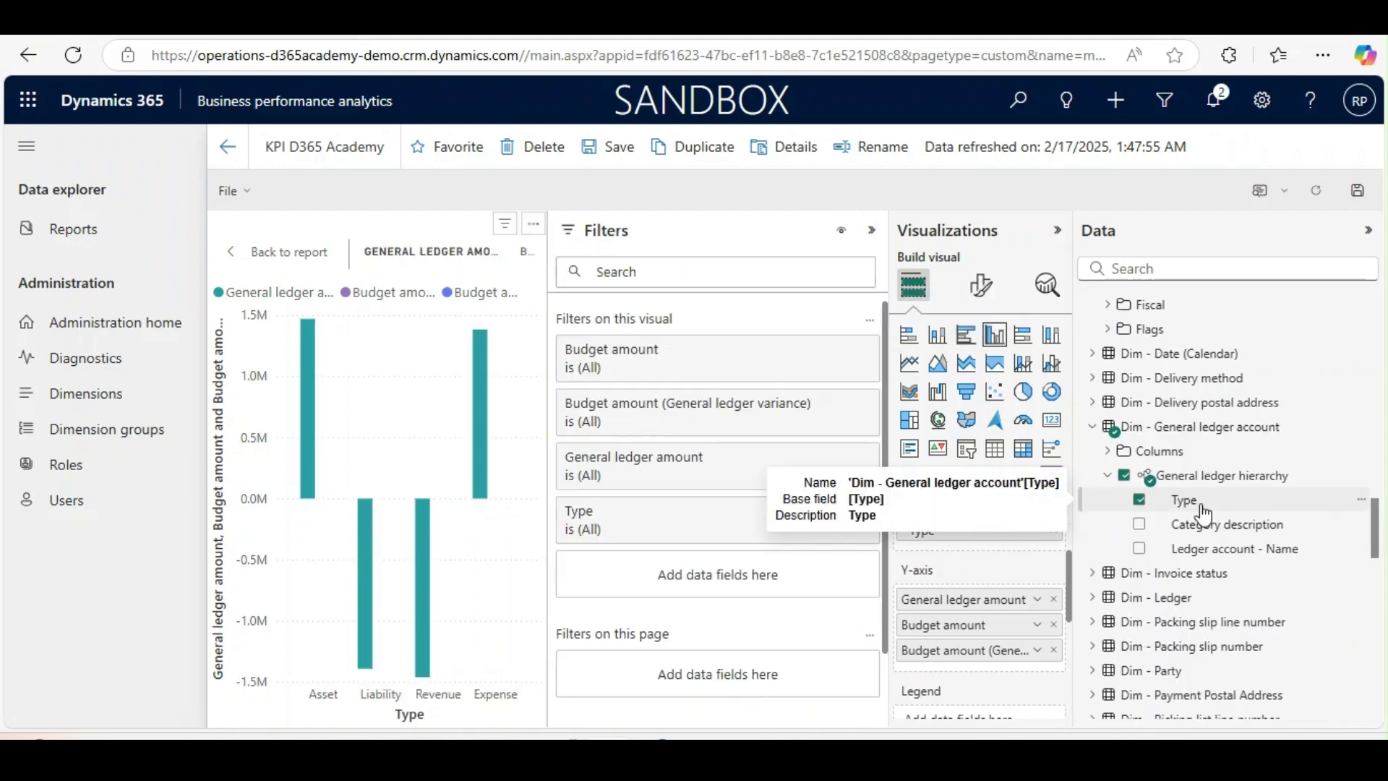
drag(1203, 514, 762, 583)
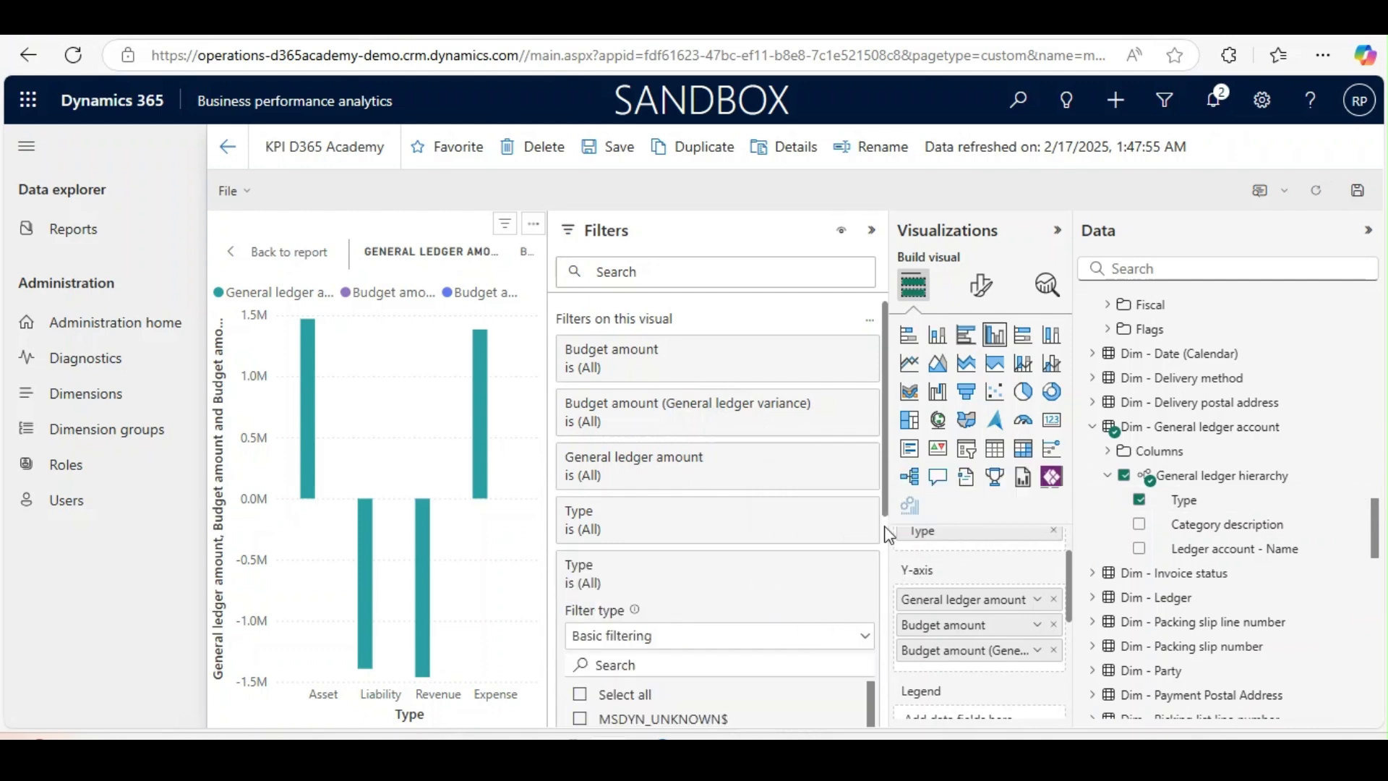
drag(886, 515, 885, 612)
click(580, 536)
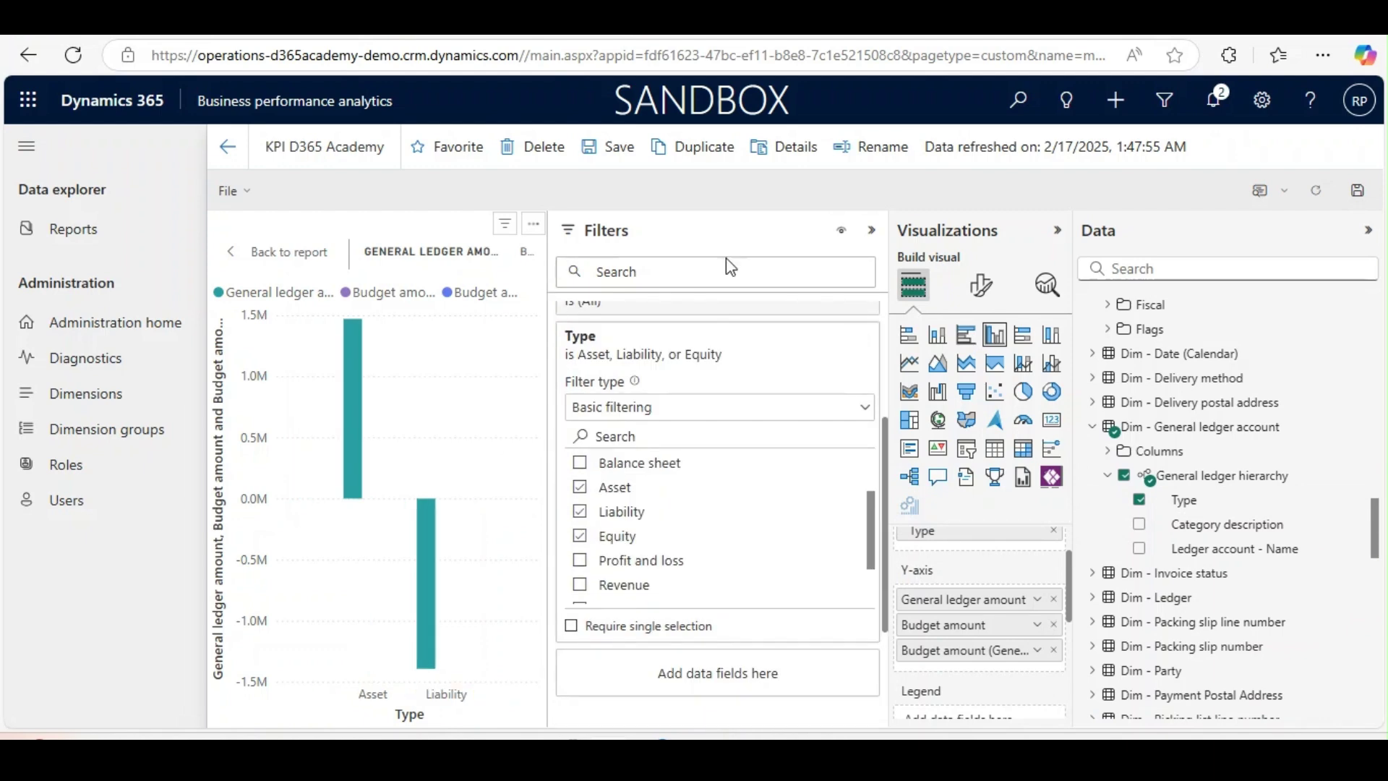
click(871, 239)
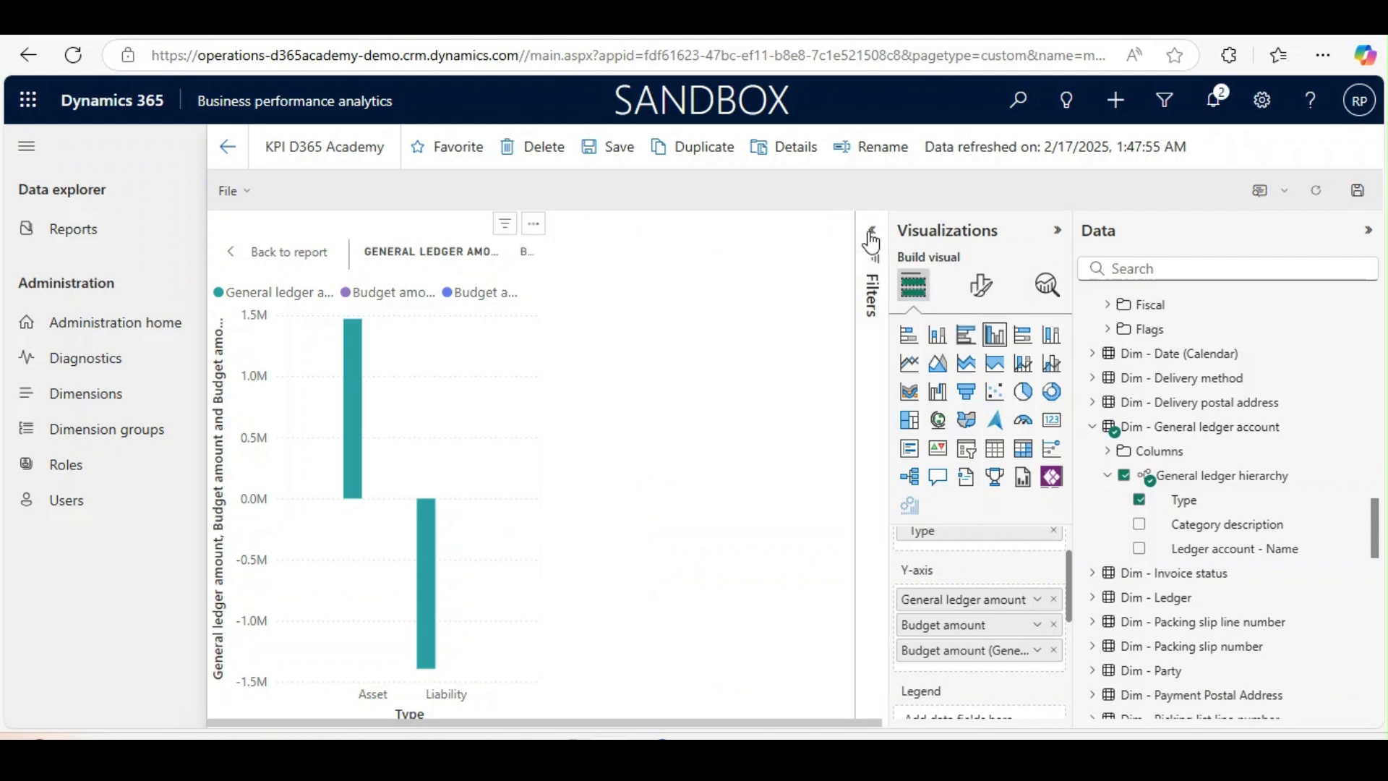
click(384, 166)
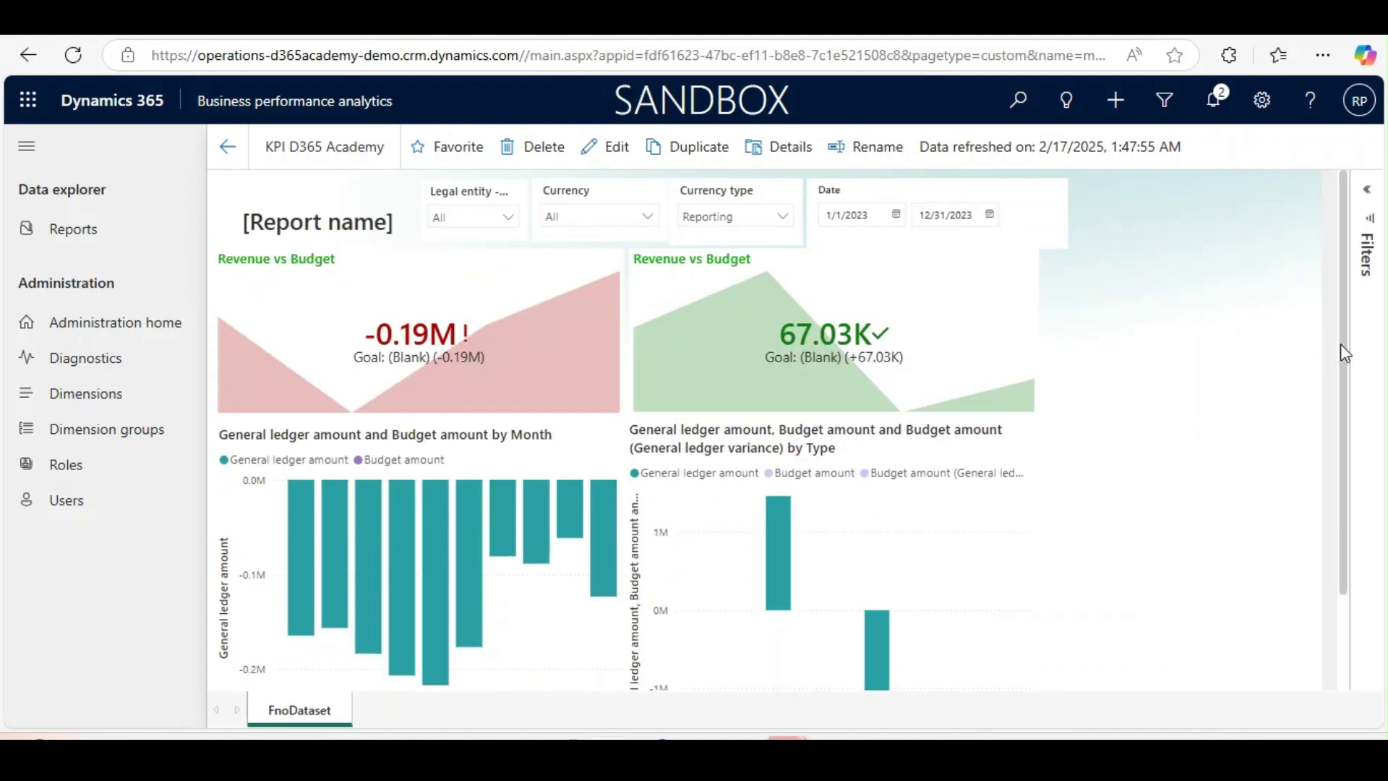
- Add a third column chart of General ledger, Budget and variance Budget amounts by Type
drag(1345, 354, 1341, 482)
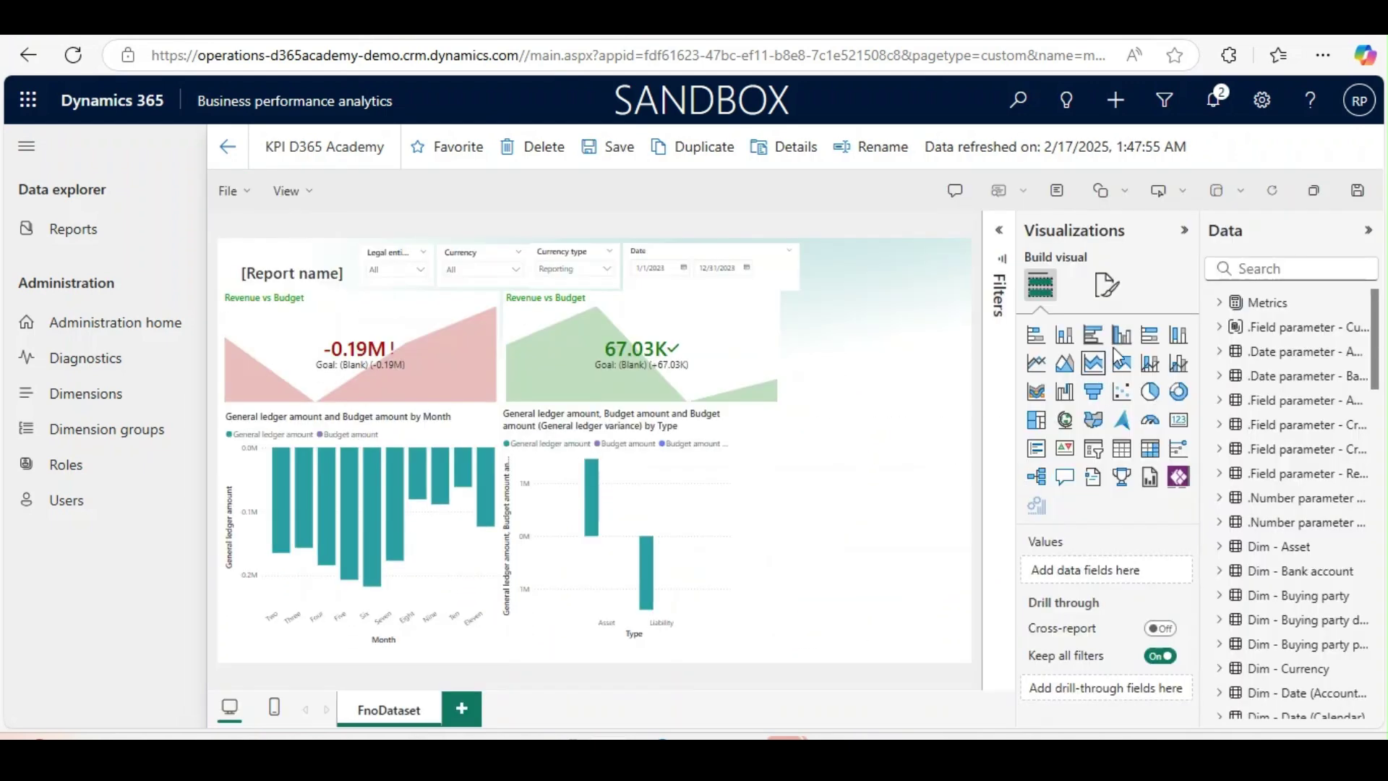
click(1121, 334)
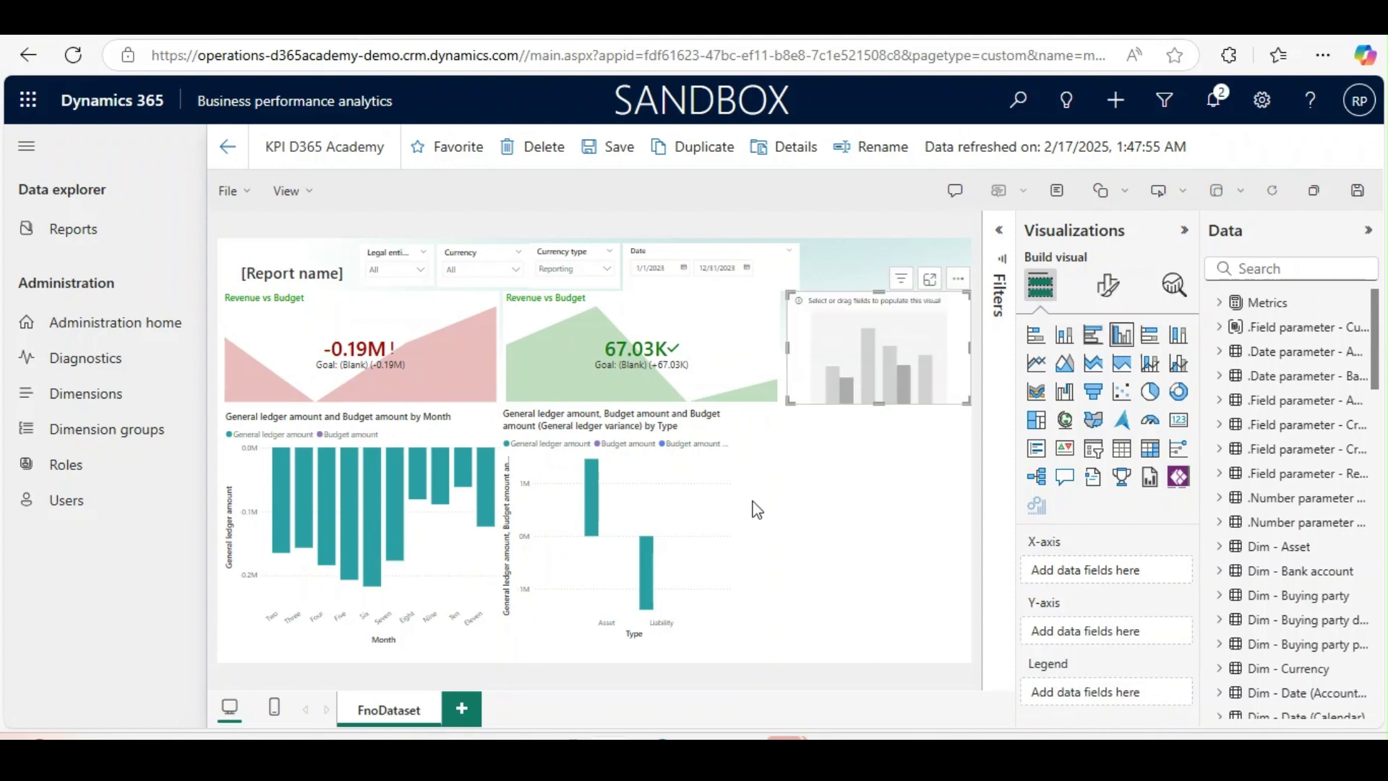
scroll(1286, 506, down, 5)
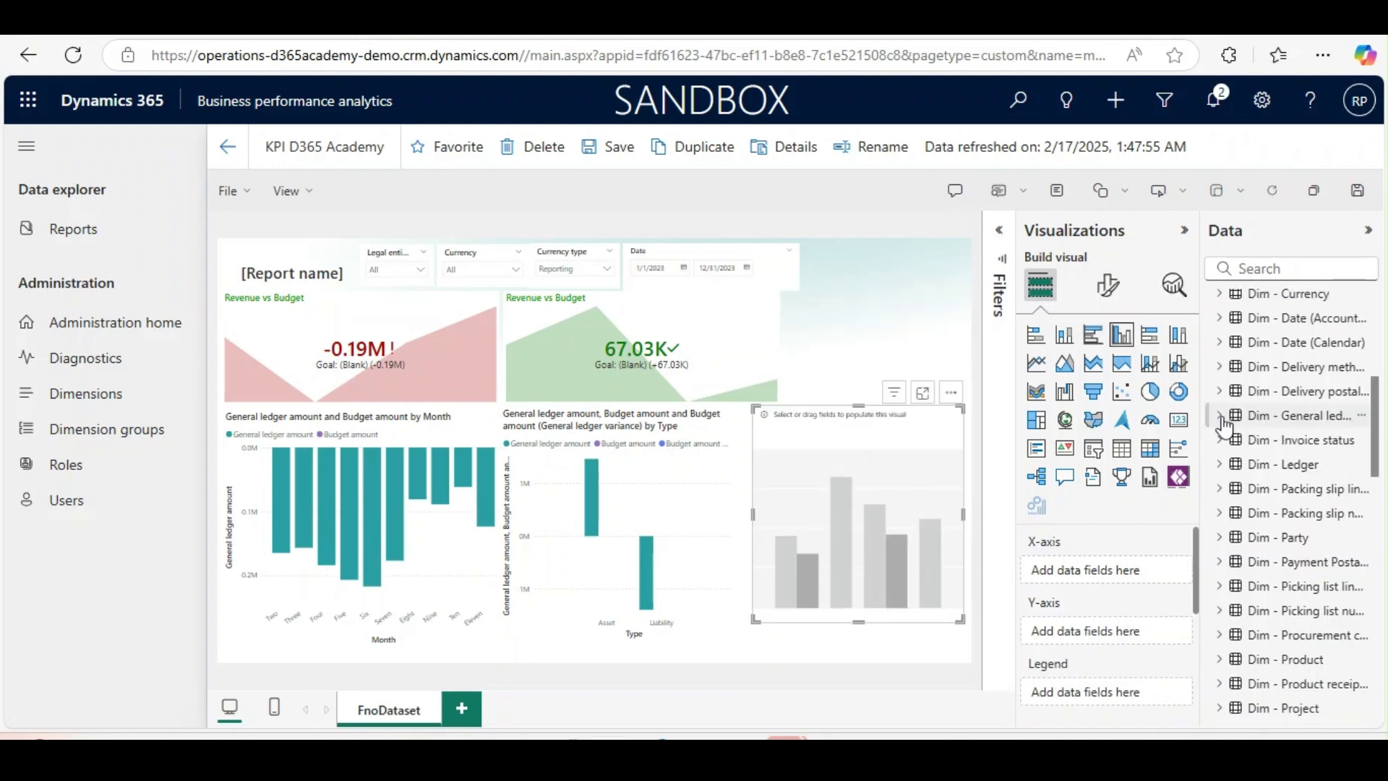
click(1219, 415)
click(1235, 464)
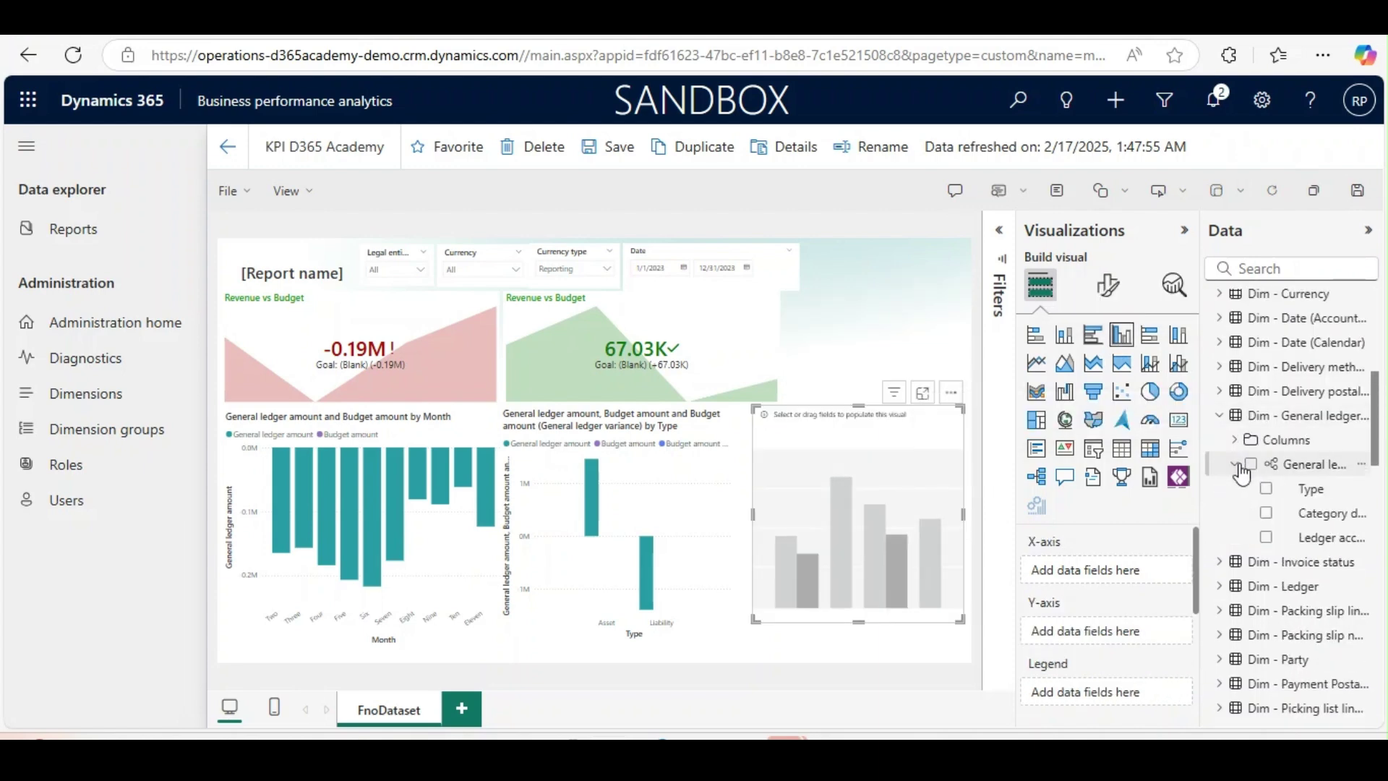
drag(1251, 477, 1117, 582)
scroll(1272, 412, up, 10)
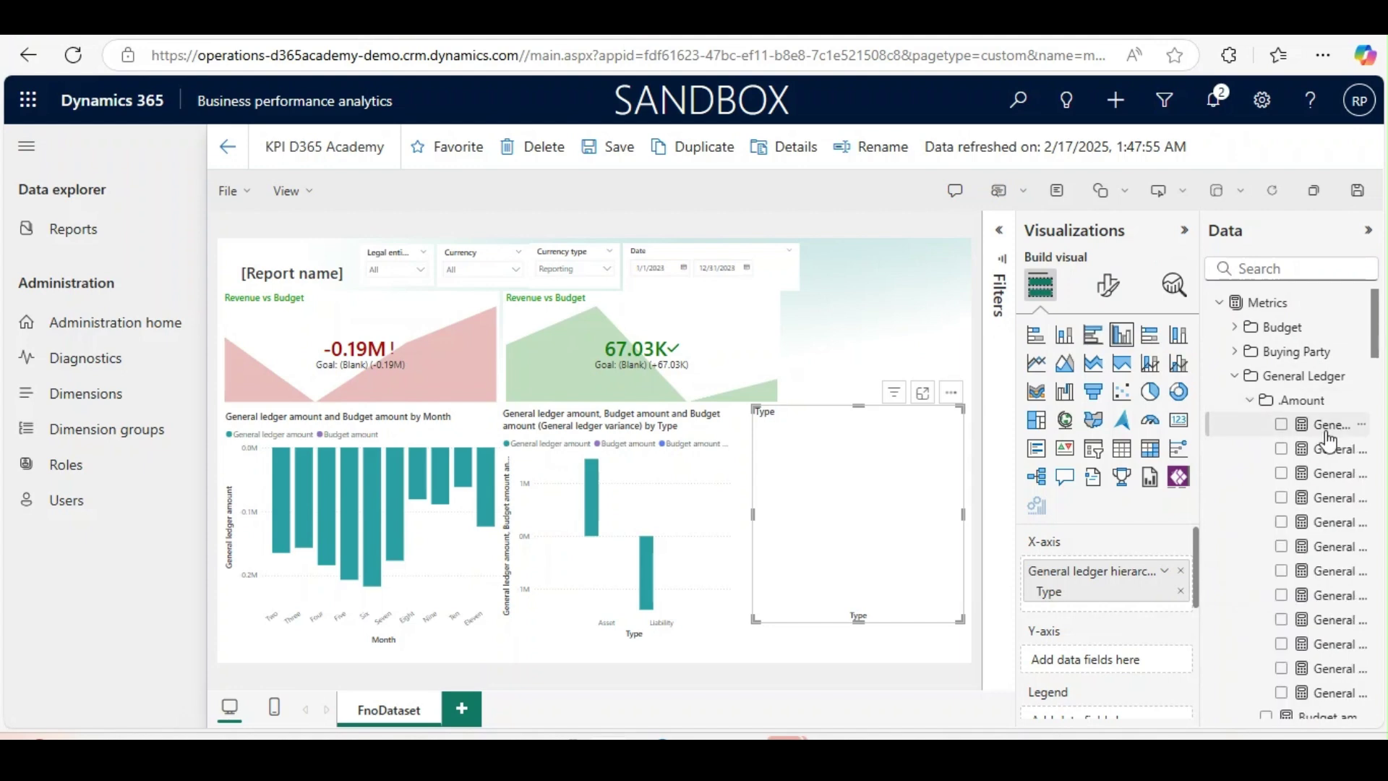
drag(1326, 436, 1115, 676)
click(1236, 328)
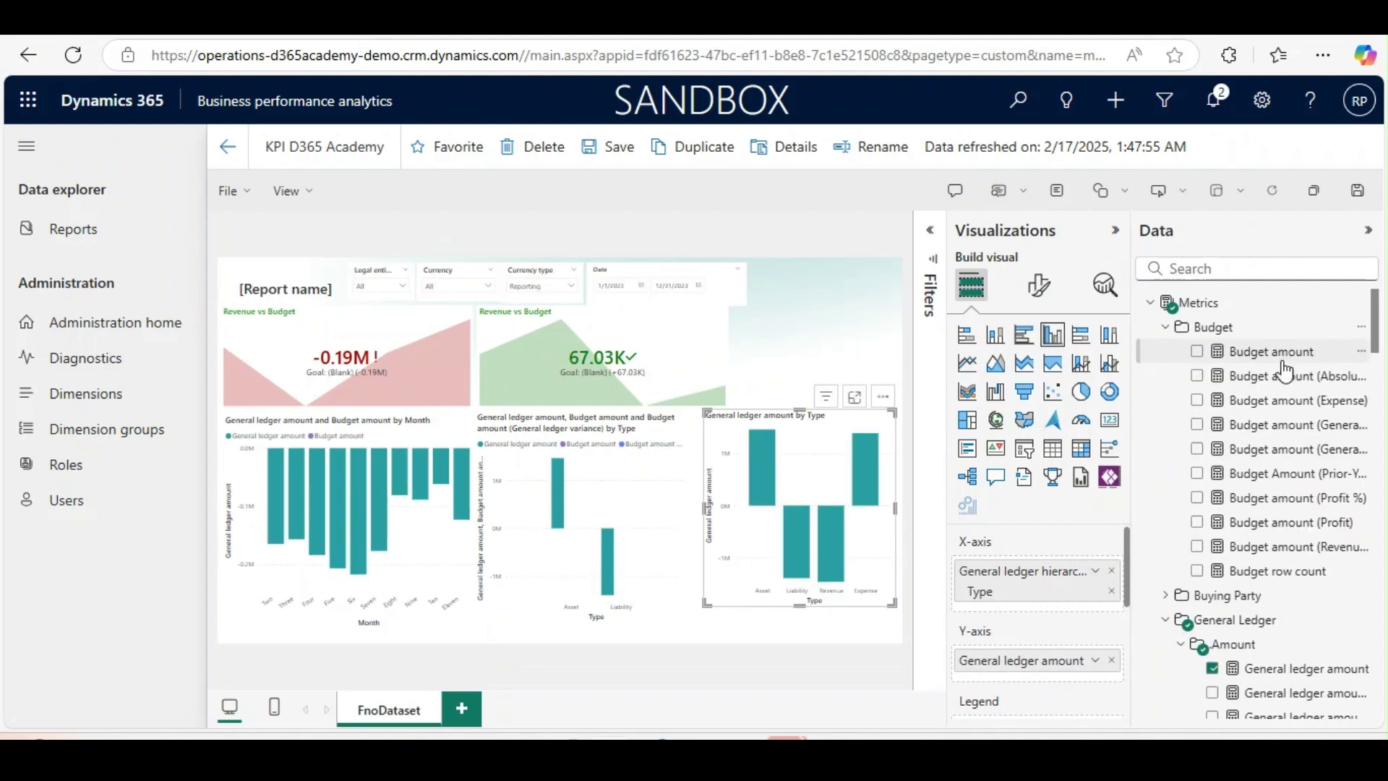
drag(1237, 414, 1053, 678)
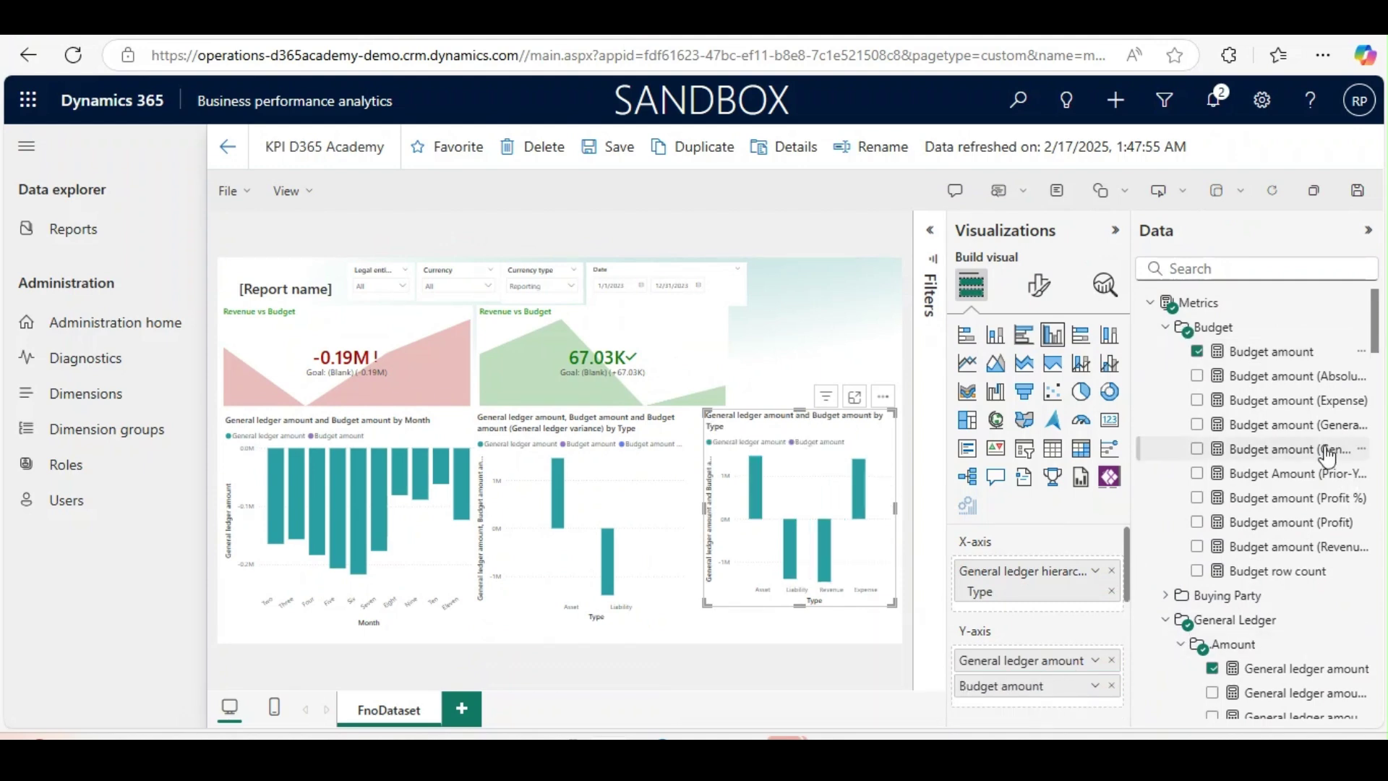
drag(1329, 456, 1071, 700)
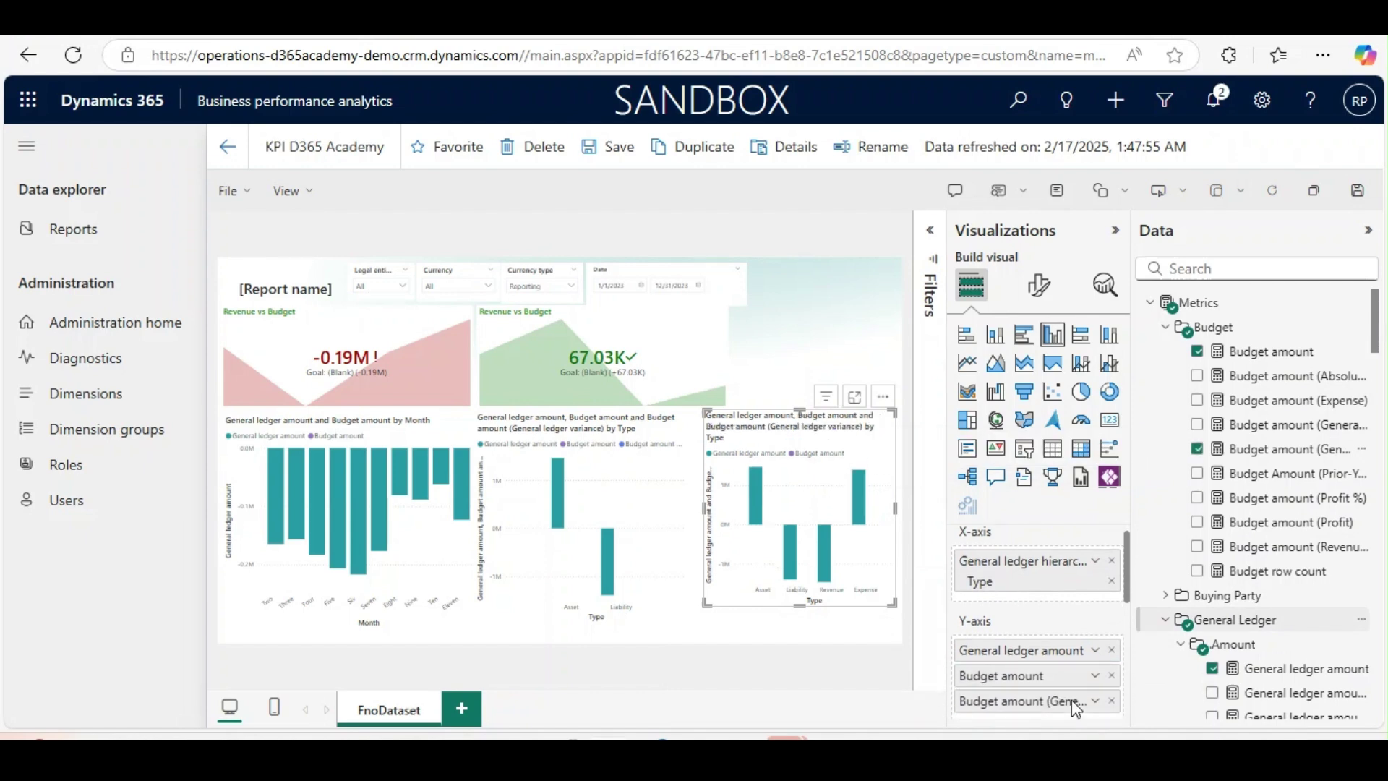
- Check the new chart's Type filter and save the report
click(931, 260)
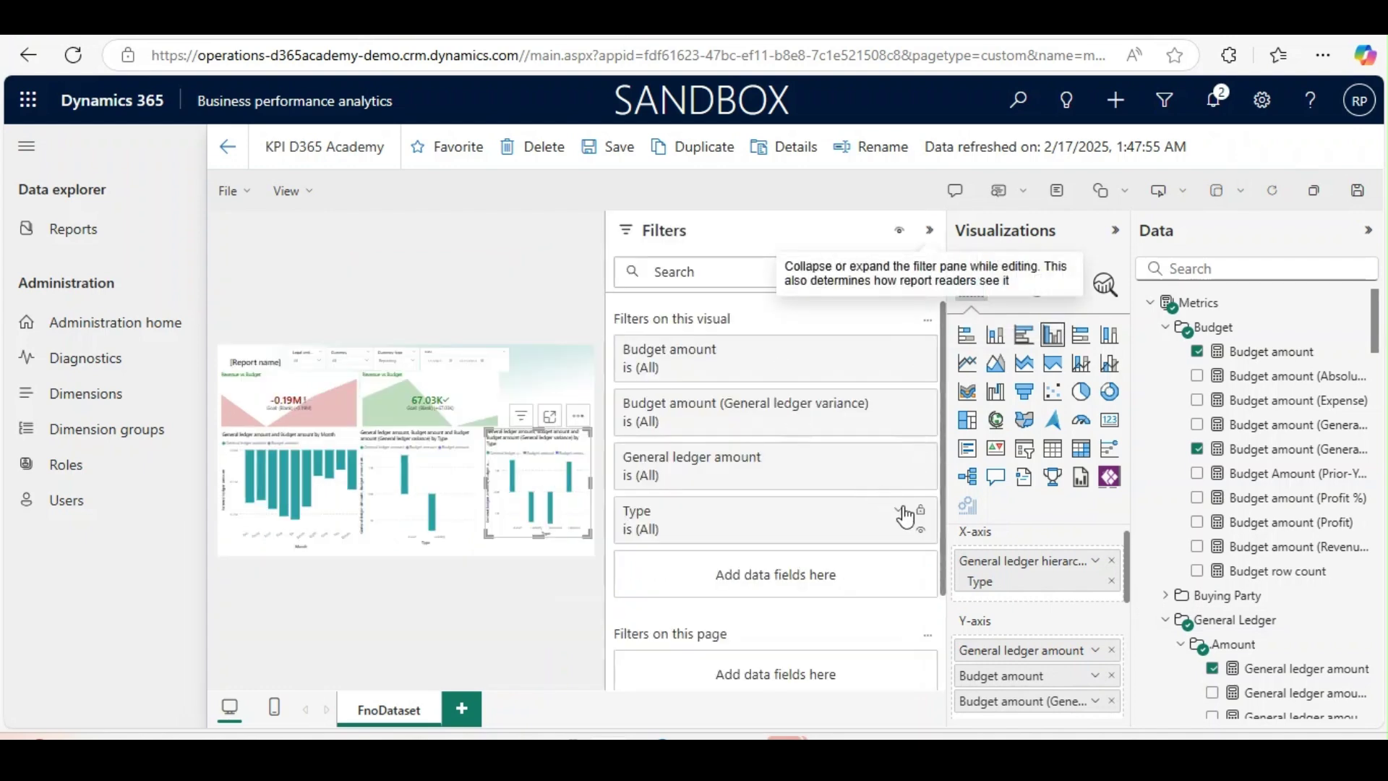
click(898, 516)
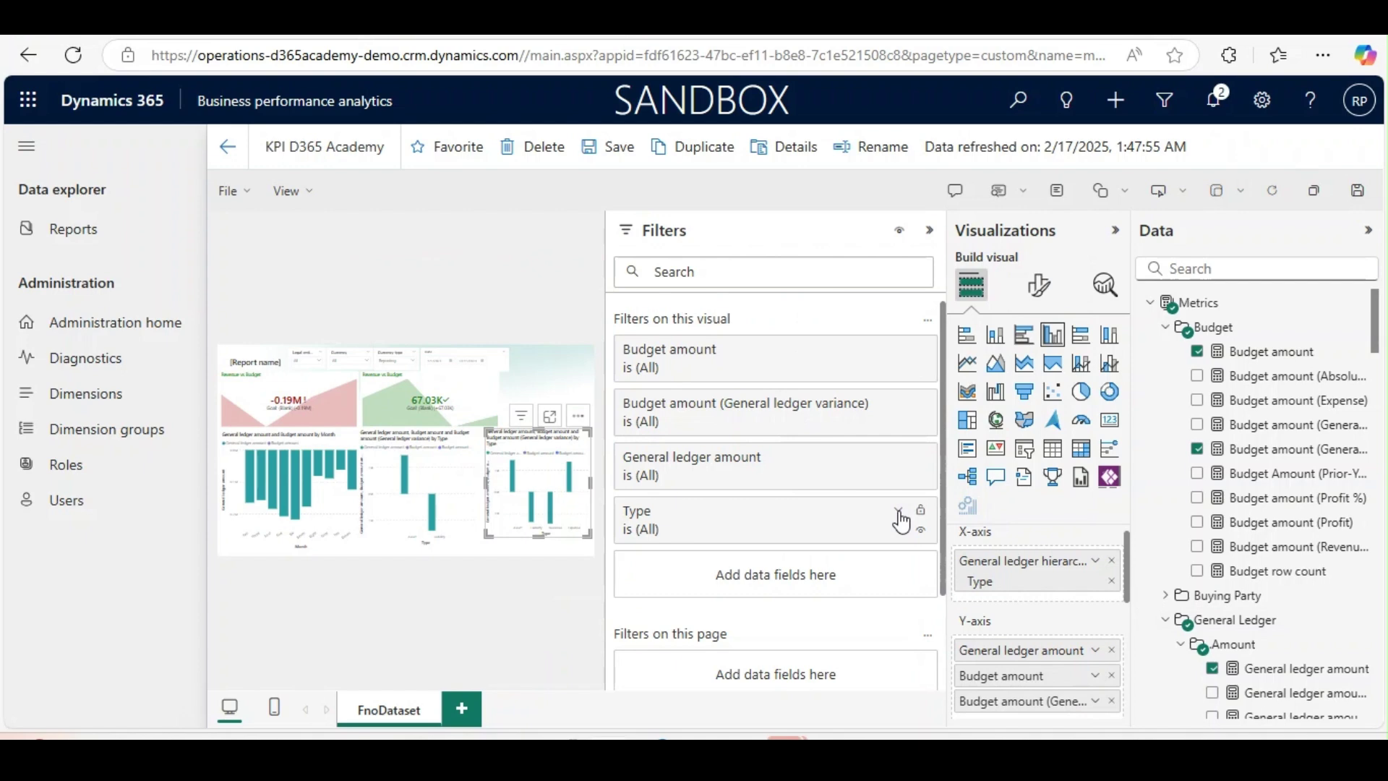
click(533, 310)
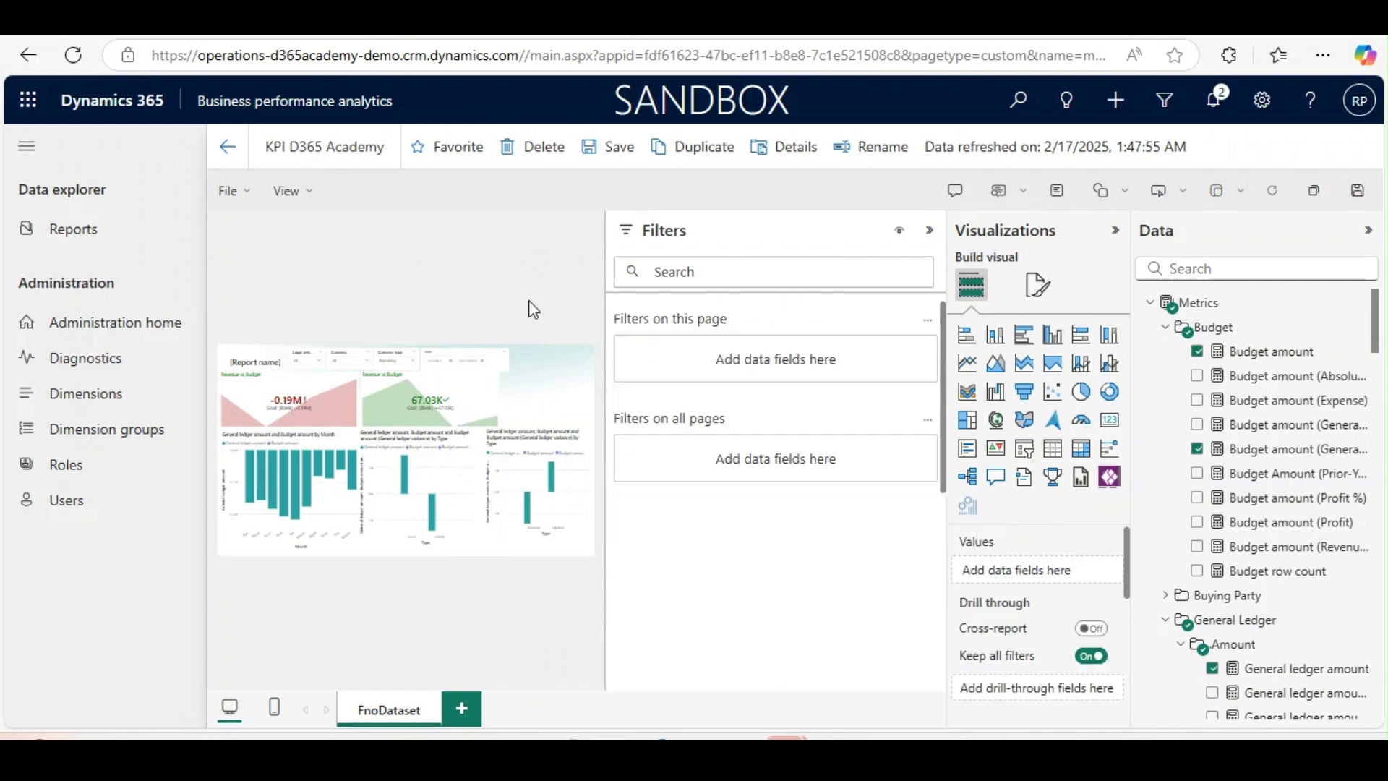
click(600, 157)
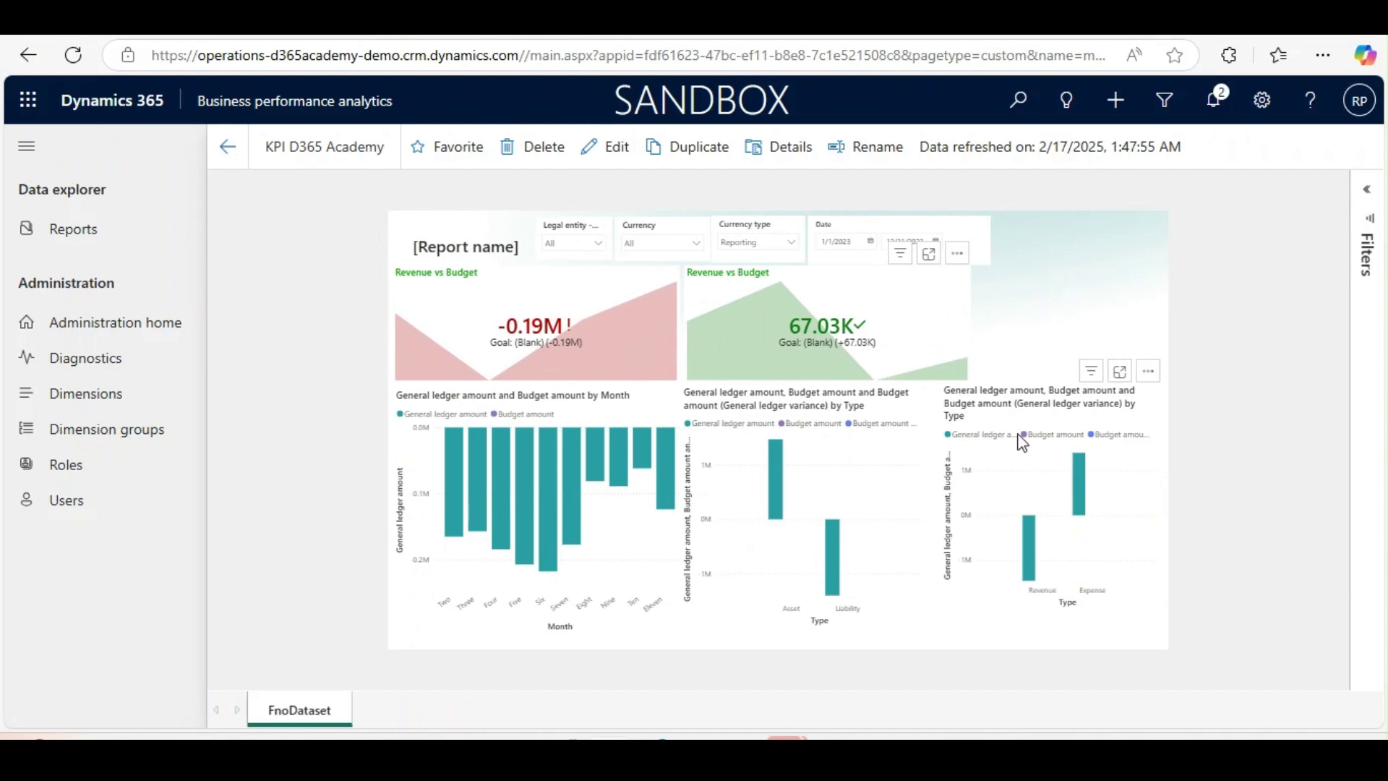
- Change the report title text box text to 'KPI'
click(315, 265)
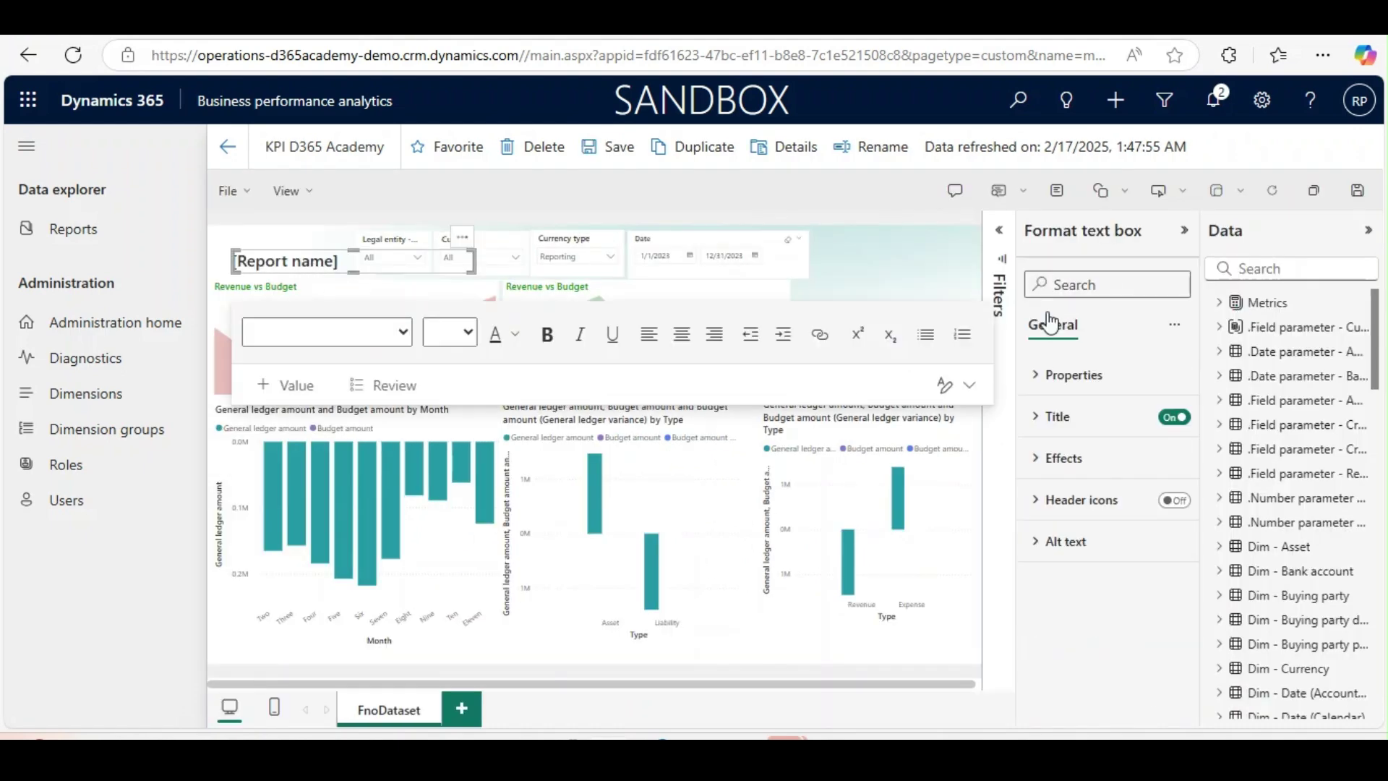
click(1039, 418)
triple_click(1119, 510)
text(KPI)
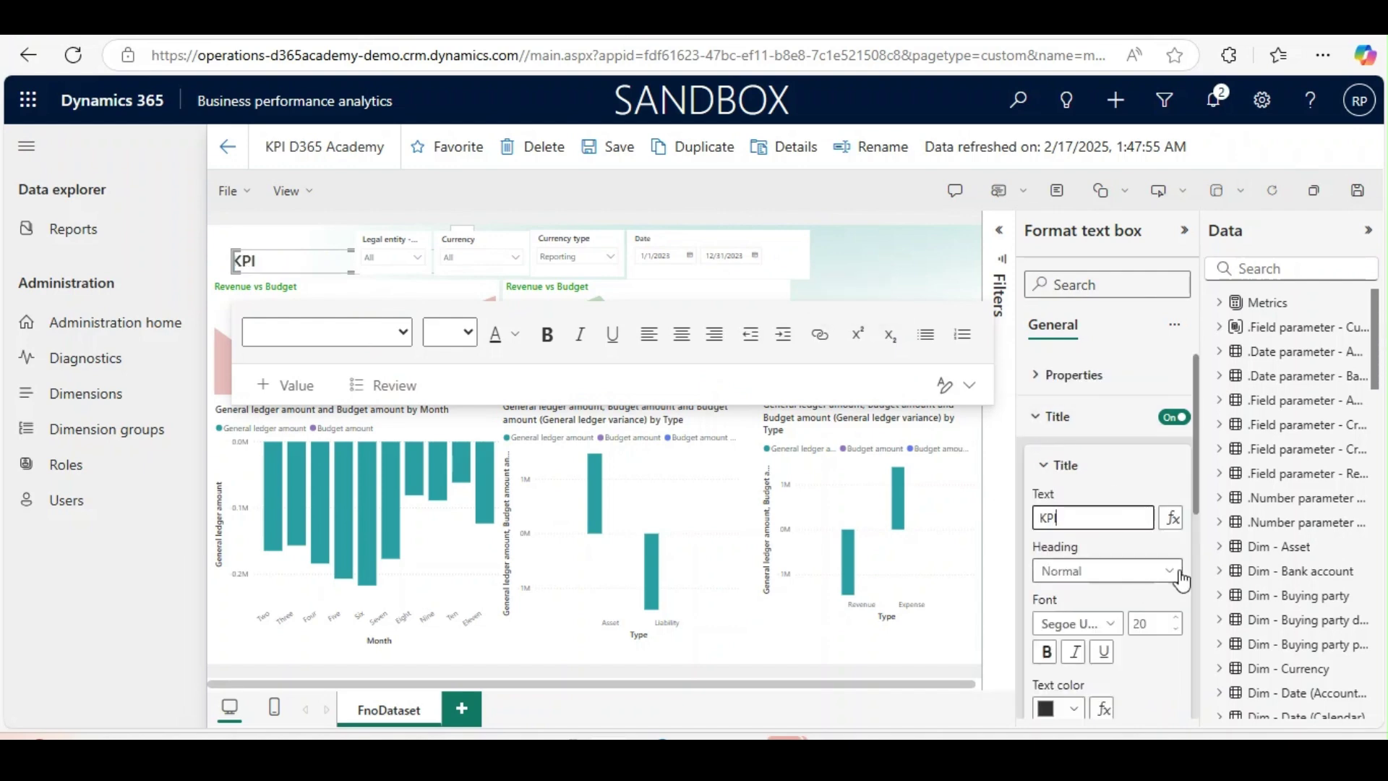
- Give the KPI title box a green background and white text
drag(1196, 515, 1194, 588)
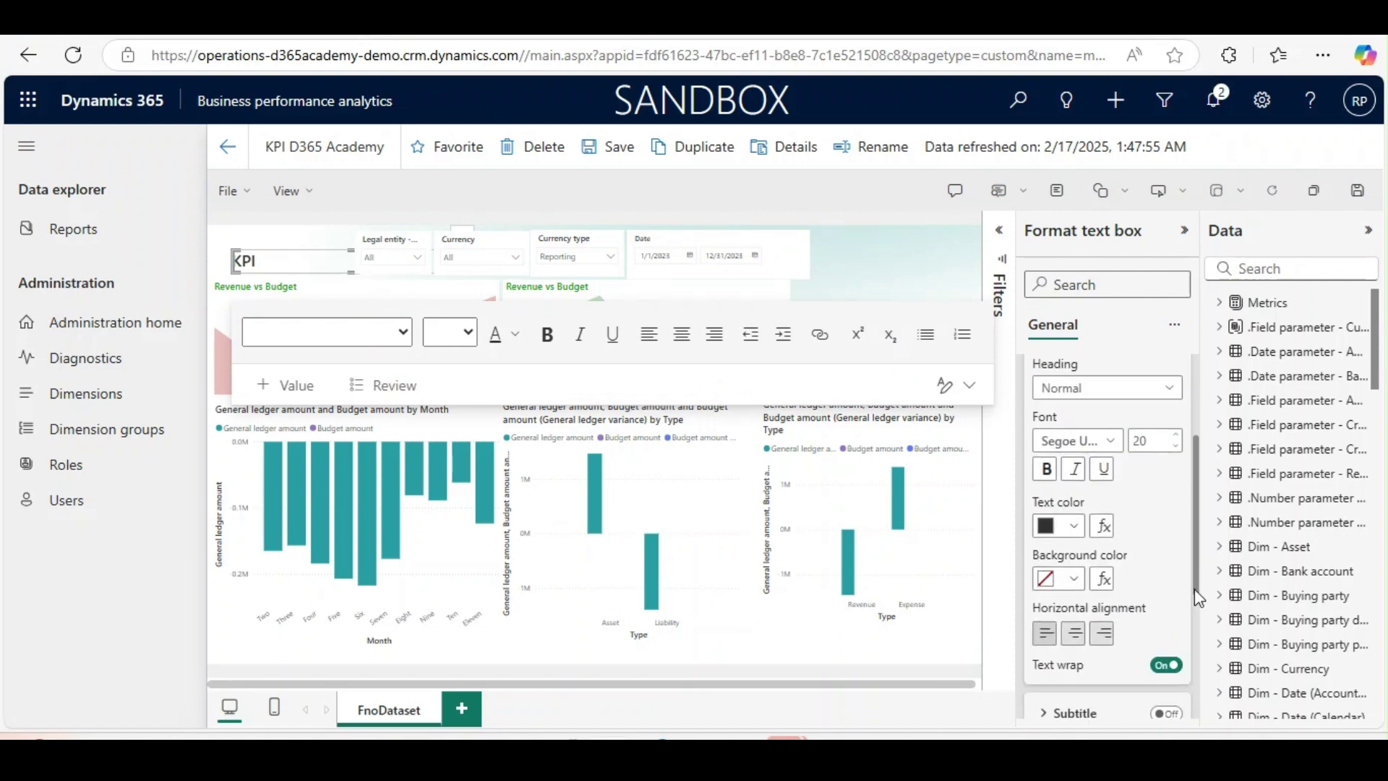
click(1072, 526)
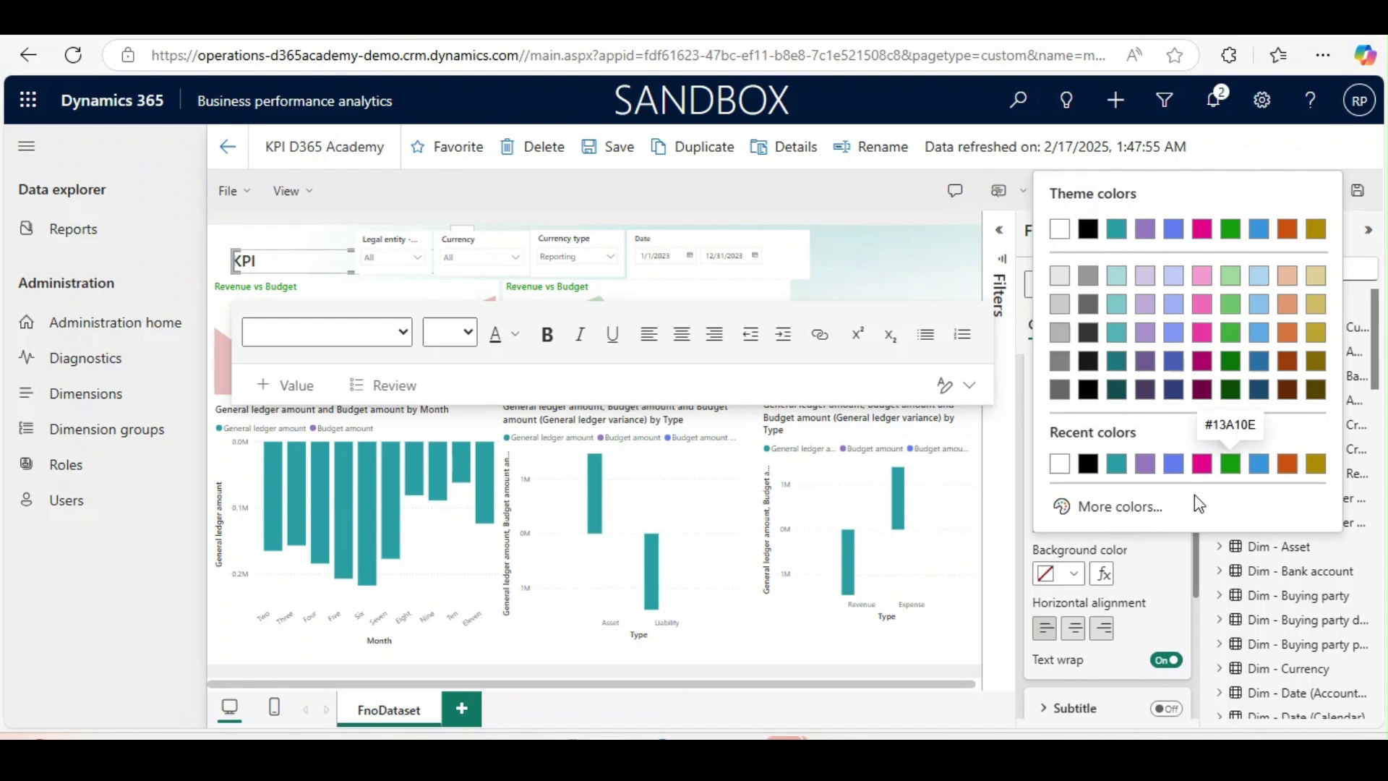
click(1073, 582)
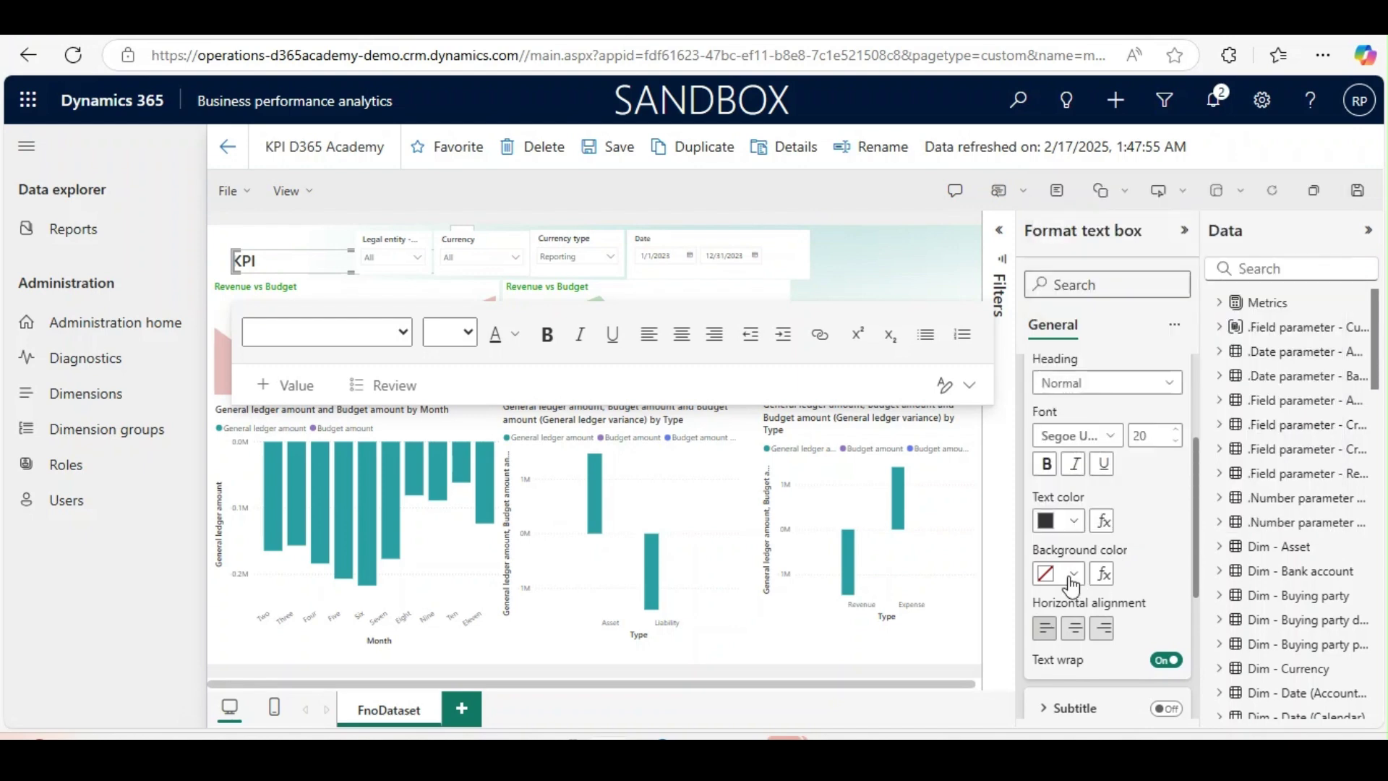
click(1073, 582)
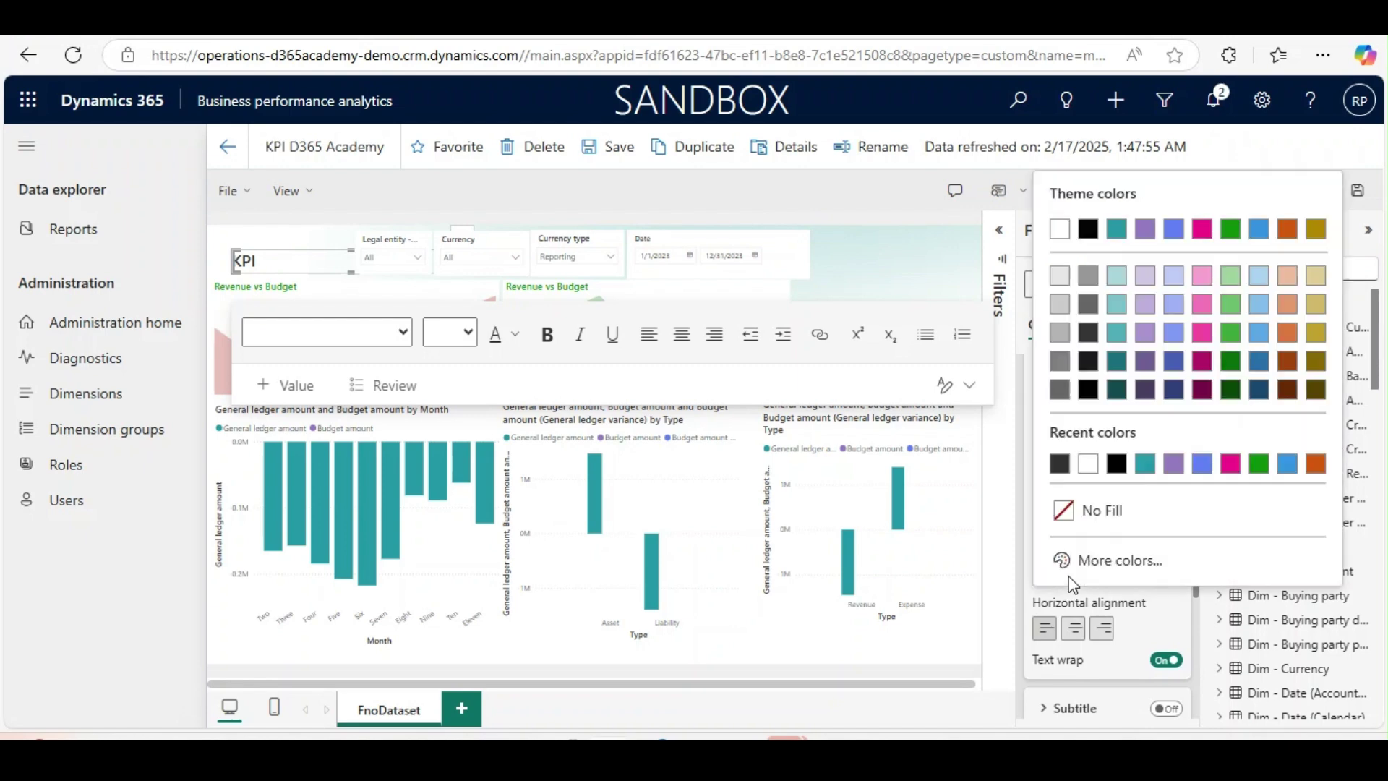
click(1260, 466)
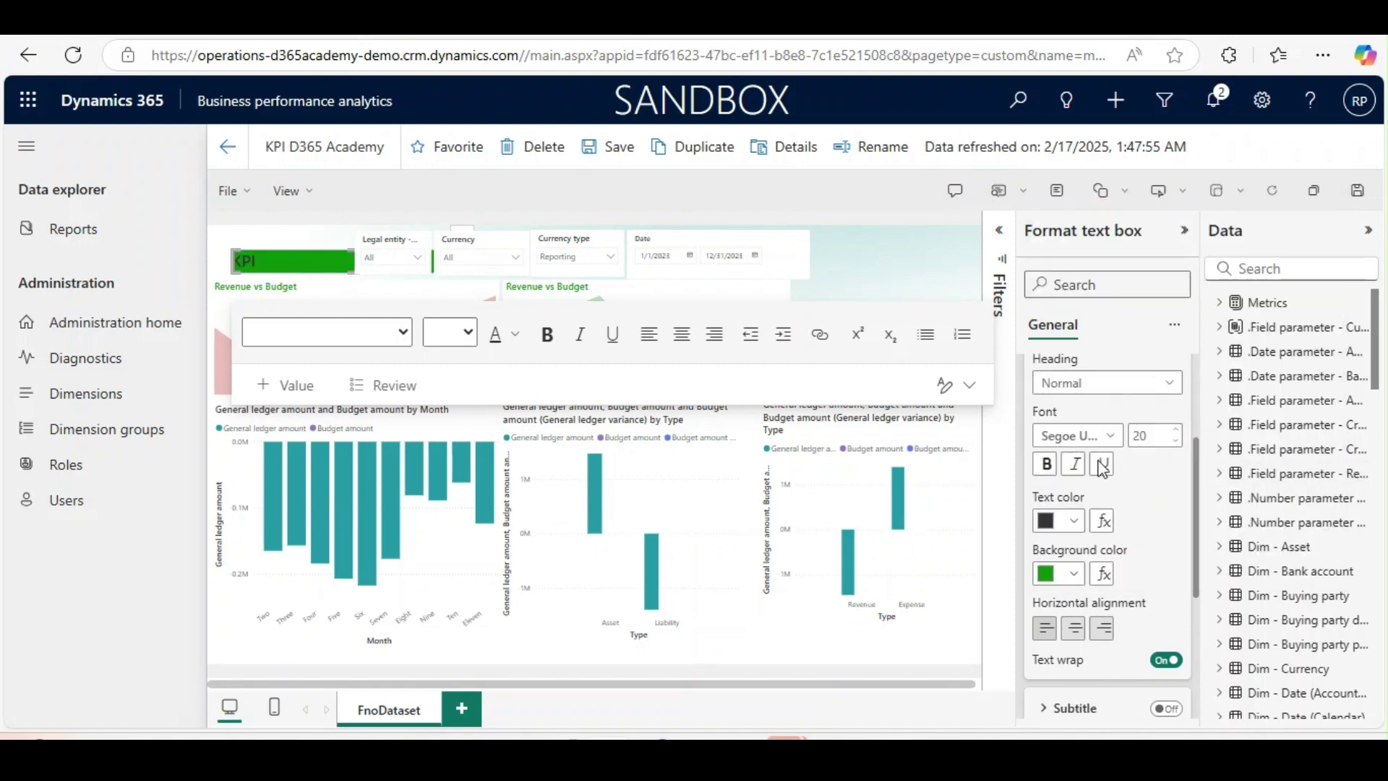
click(1074, 521)
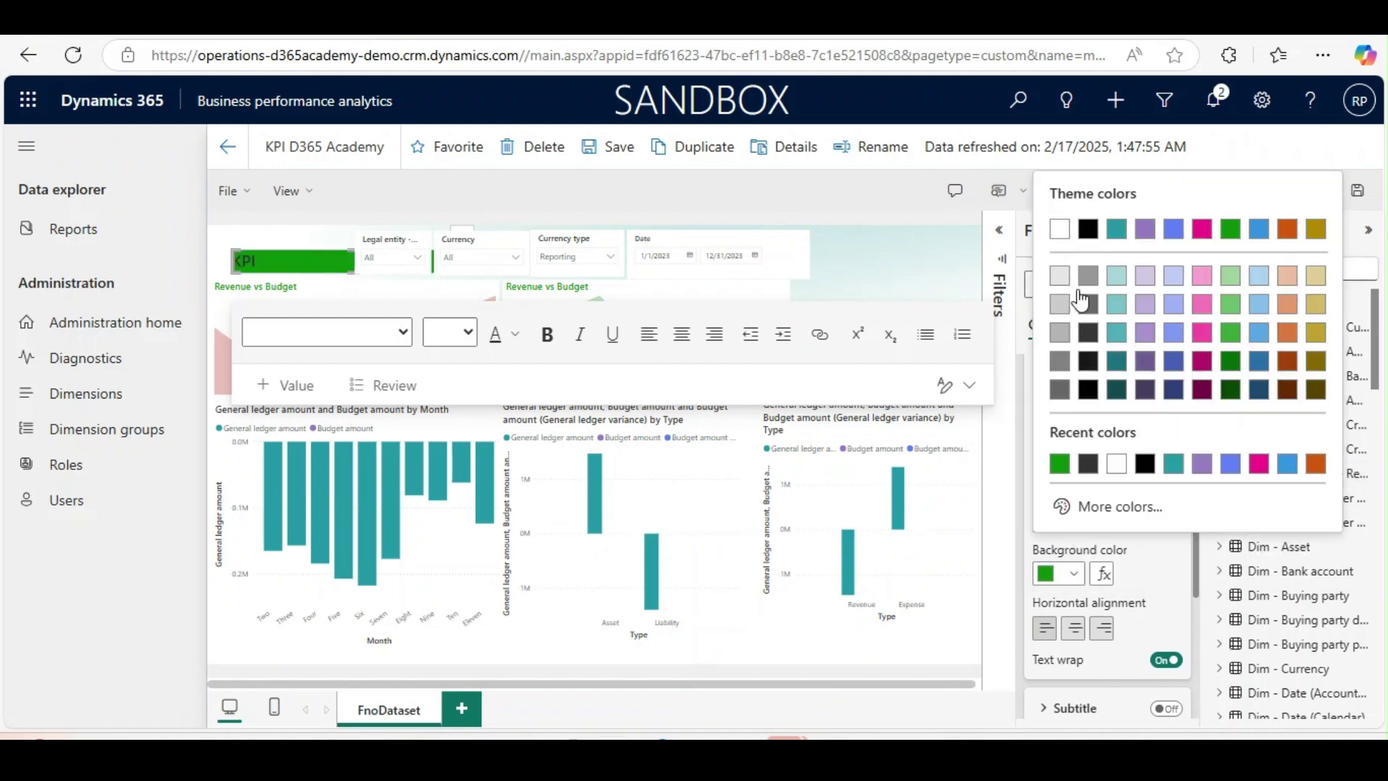
click(1059, 240)
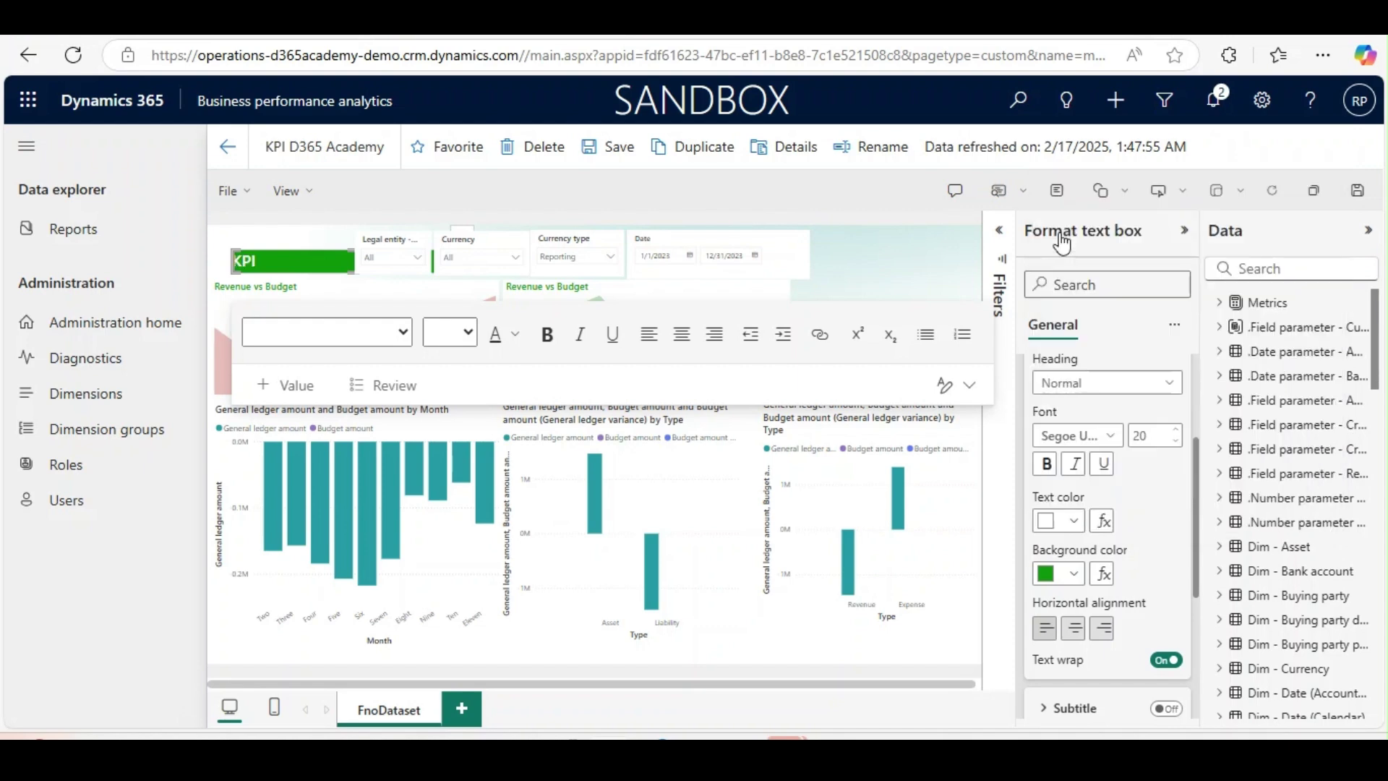
- Right-align the KPI title text and save the report
click(885, 263)
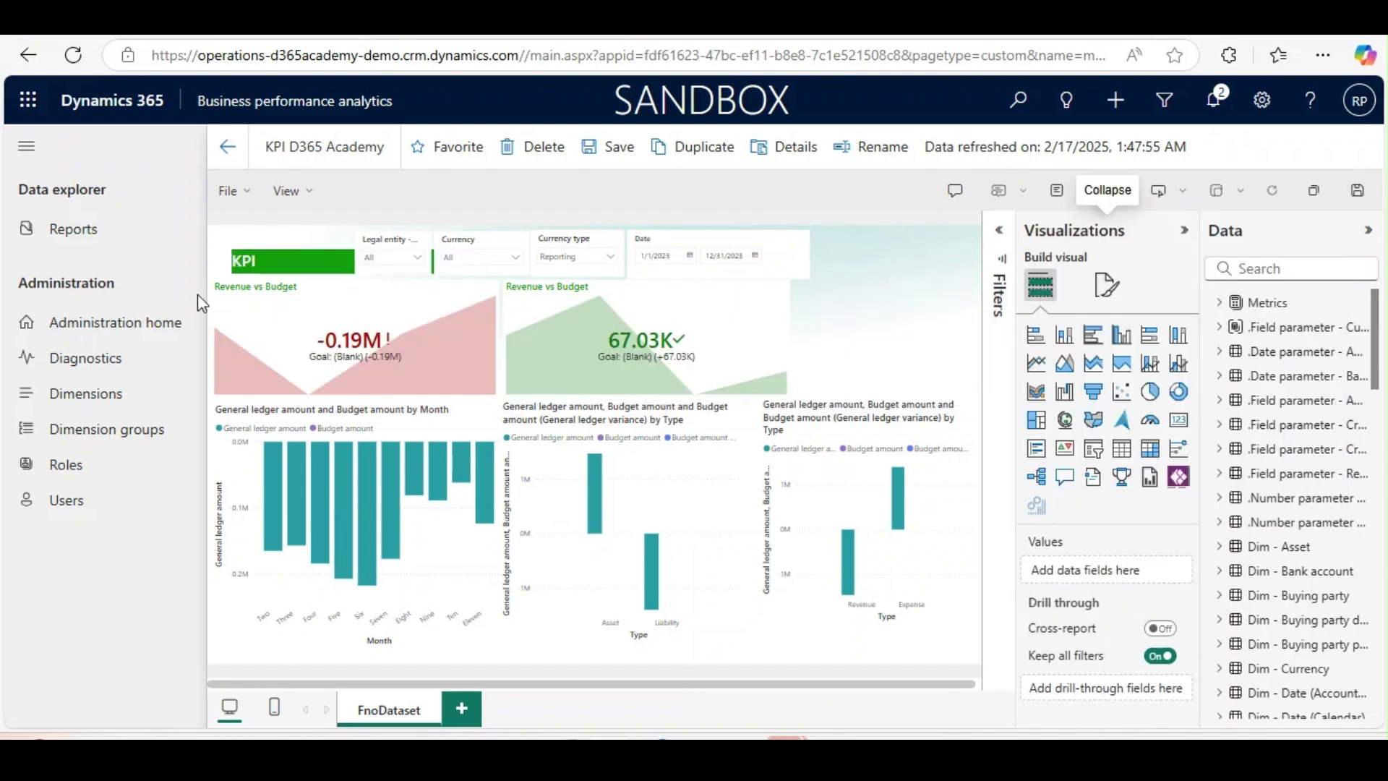
click(265, 257)
click(266, 256)
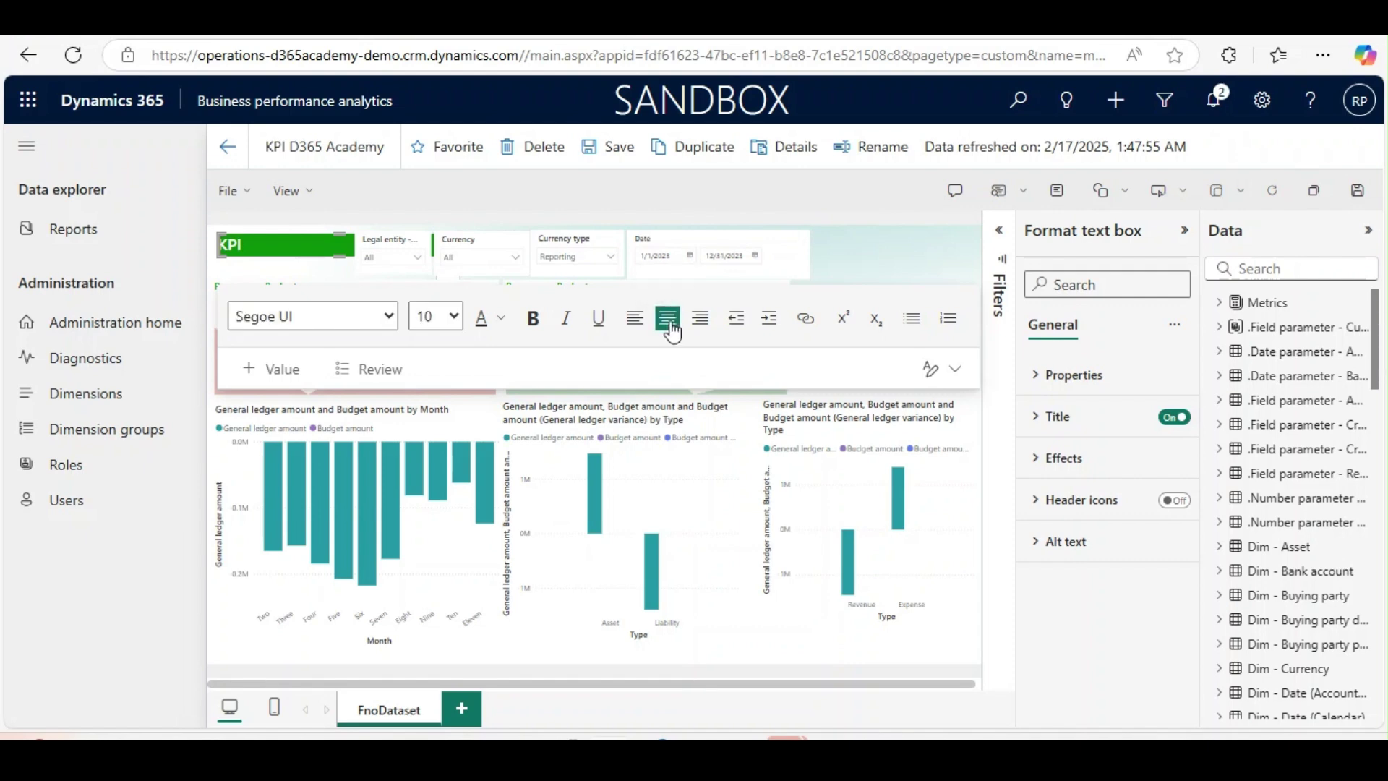
click(1075, 618)
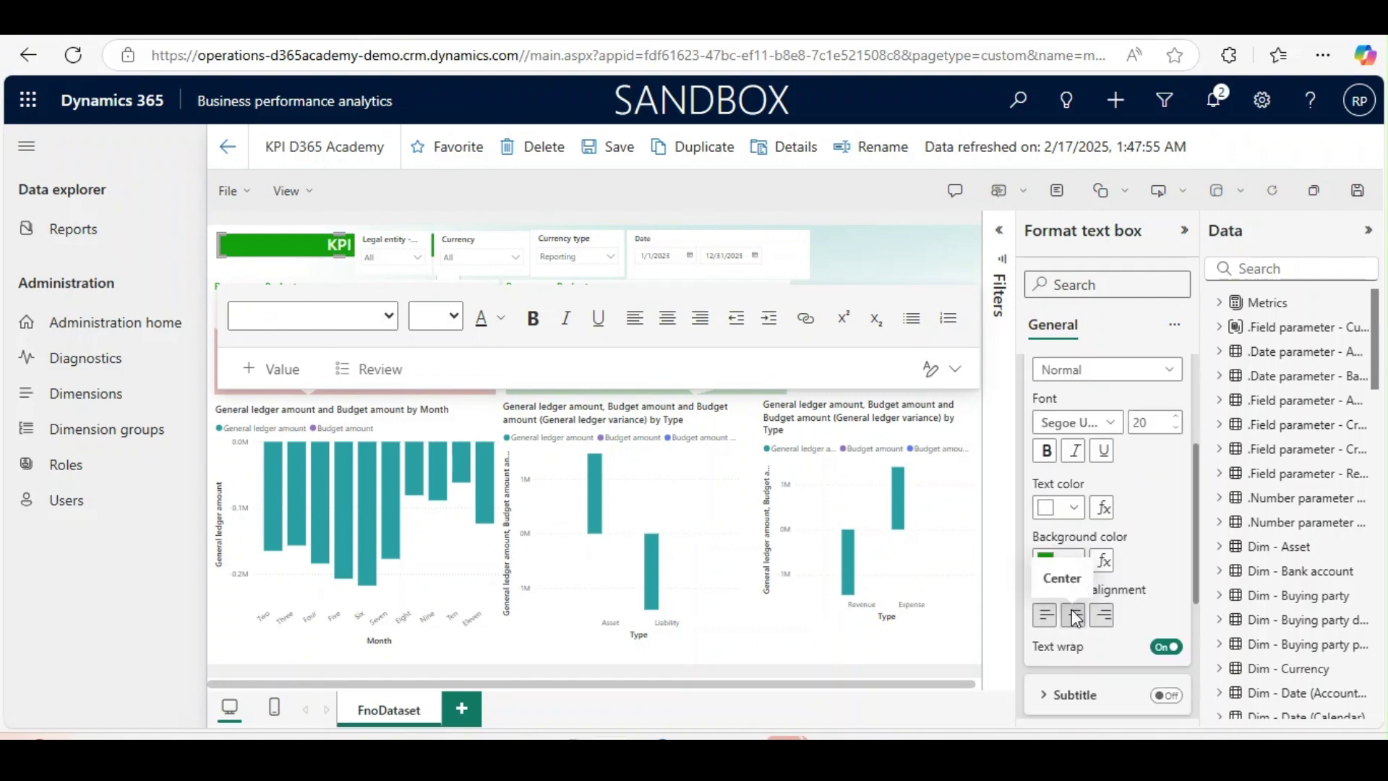
click(613, 148)
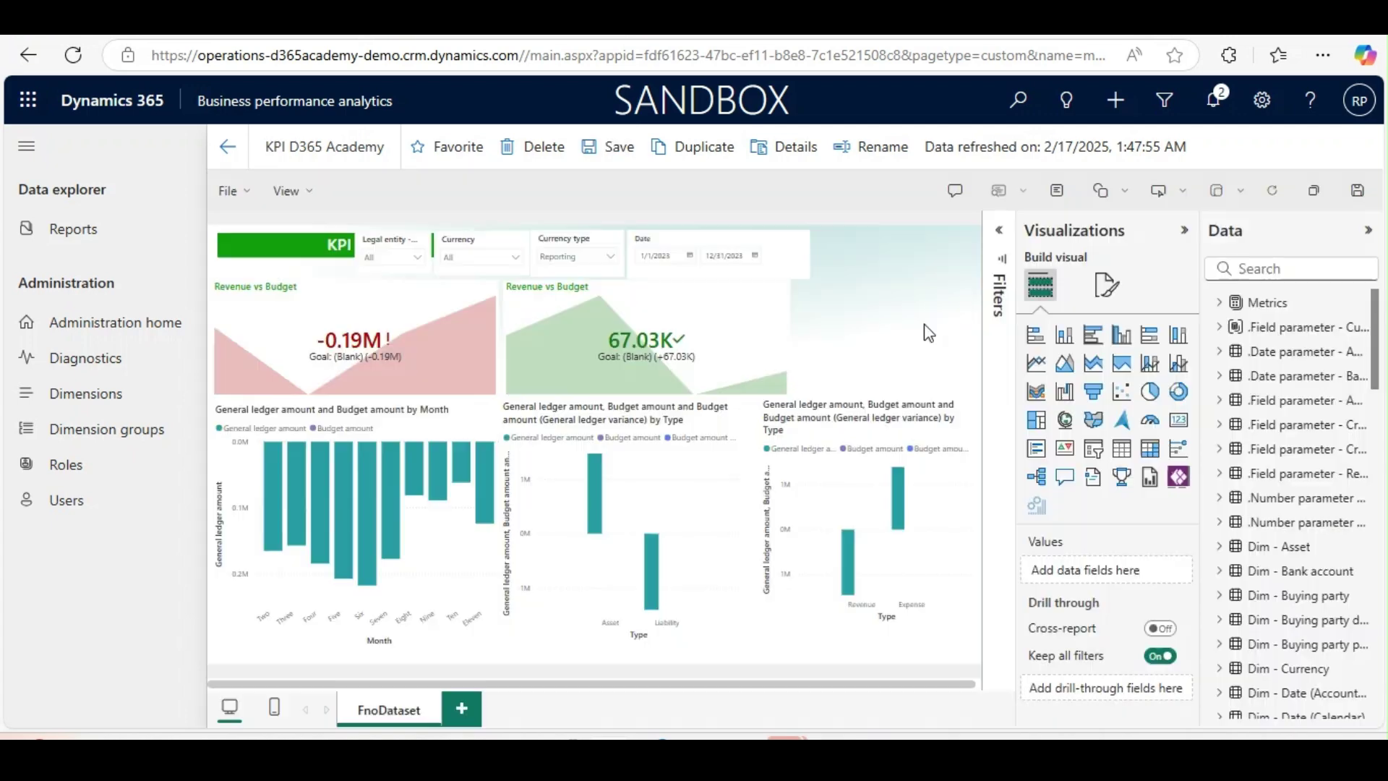